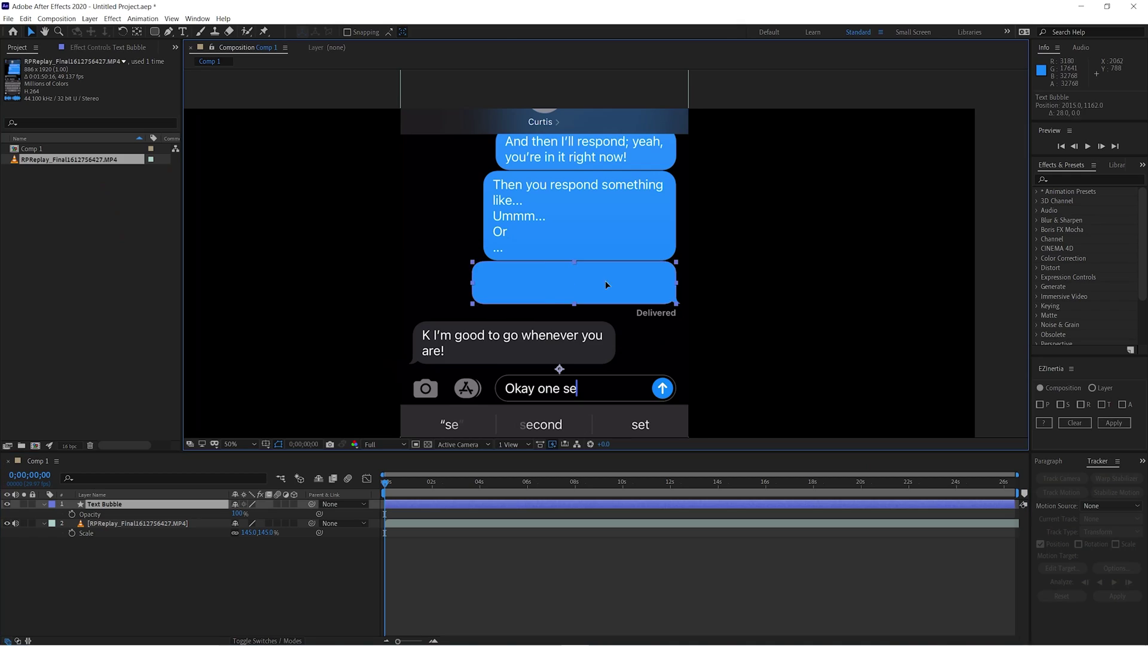
left_click_drag(605, 281, 805, 261)
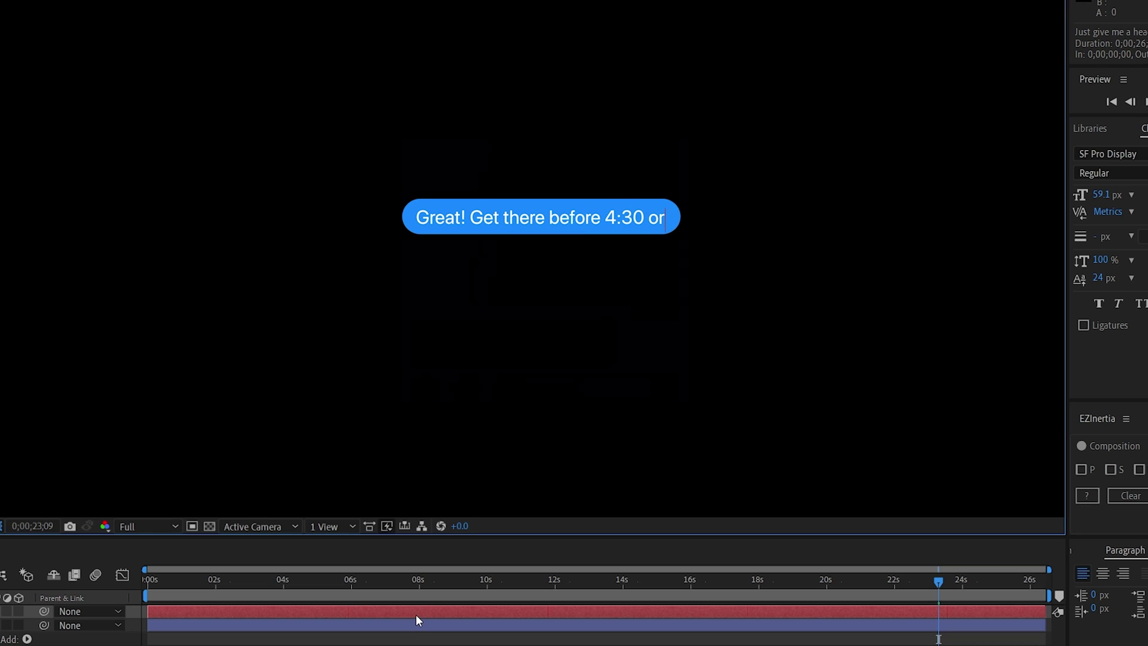
type("gonna be no se")
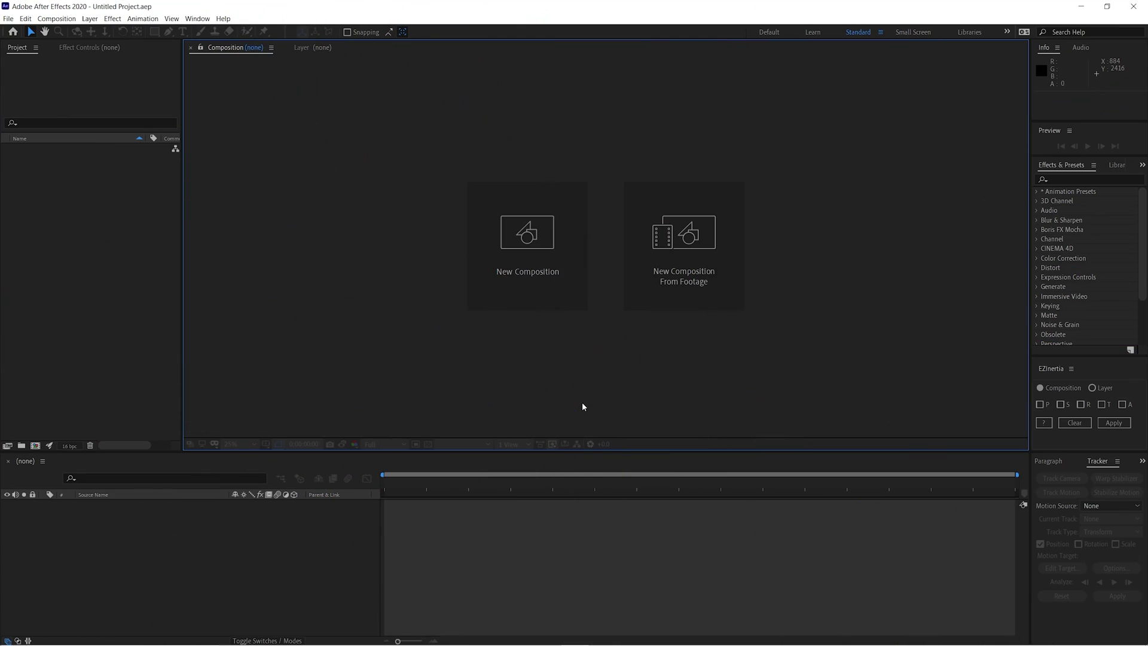
Create a new composition for the text message animation
left_click(529, 279)
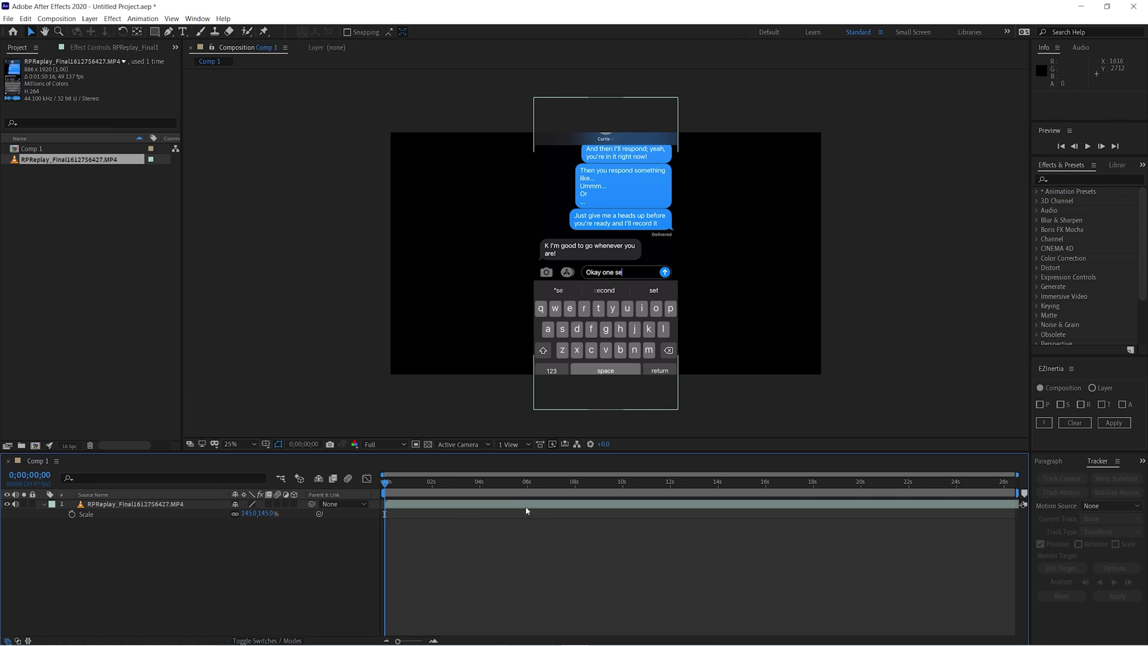
With the footage layer deselected, draw a rounded rectangle about 888 by 172 px over the "Just give me a heads up" message
left_click(526, 509)
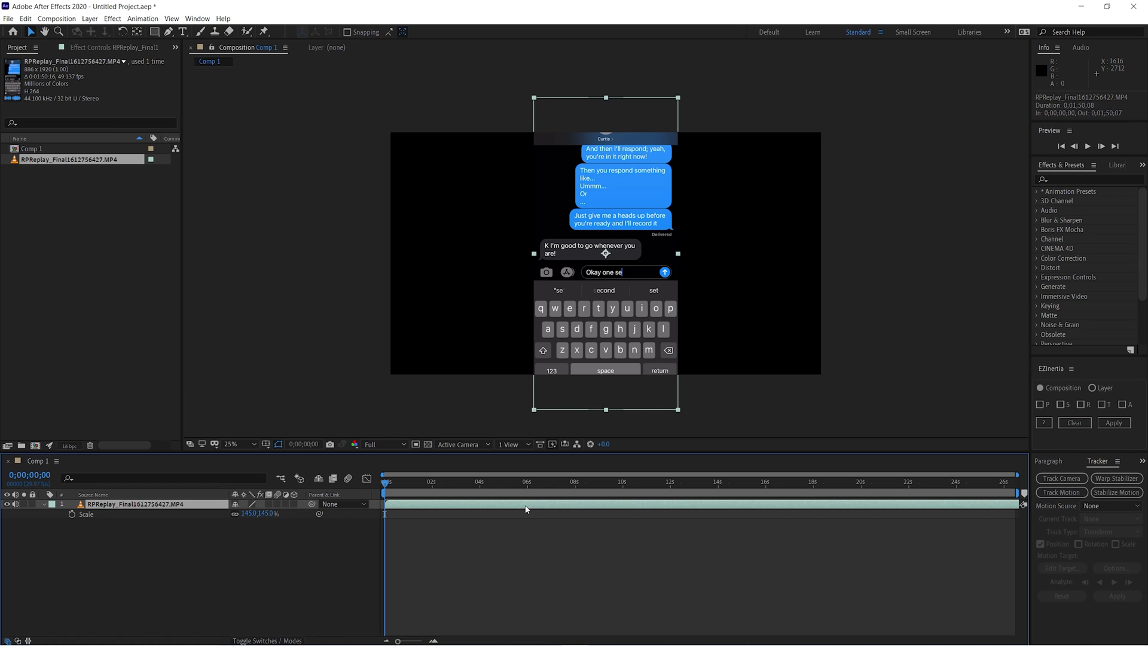
left_click(542, 551)
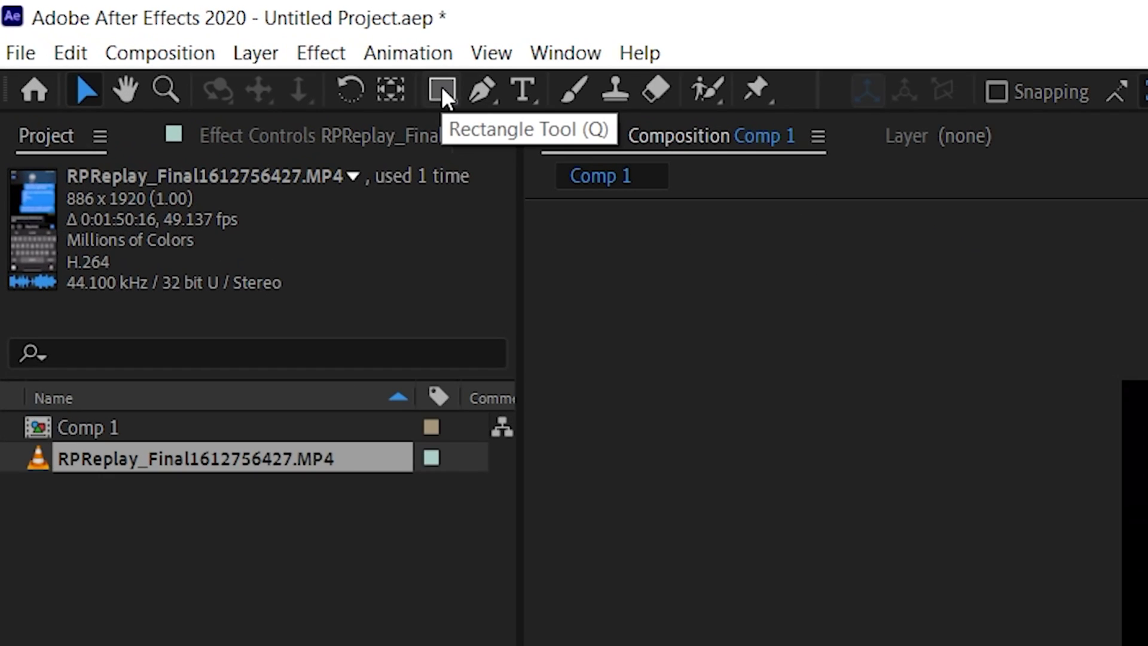
left_click(439, 84)
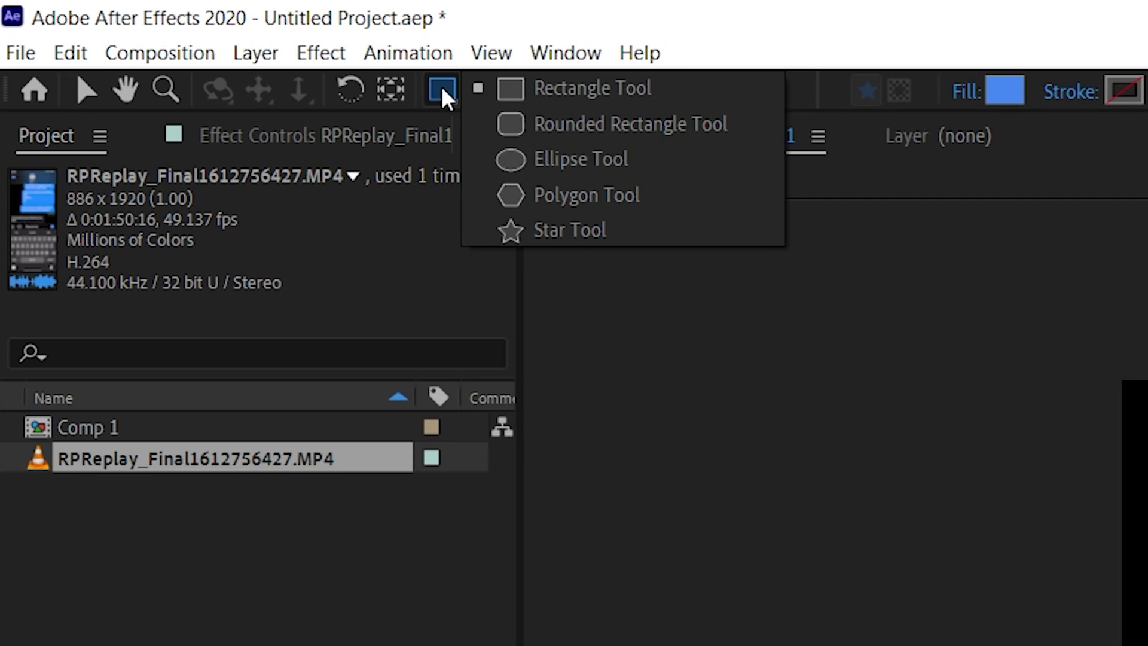
left_click(746, 127)
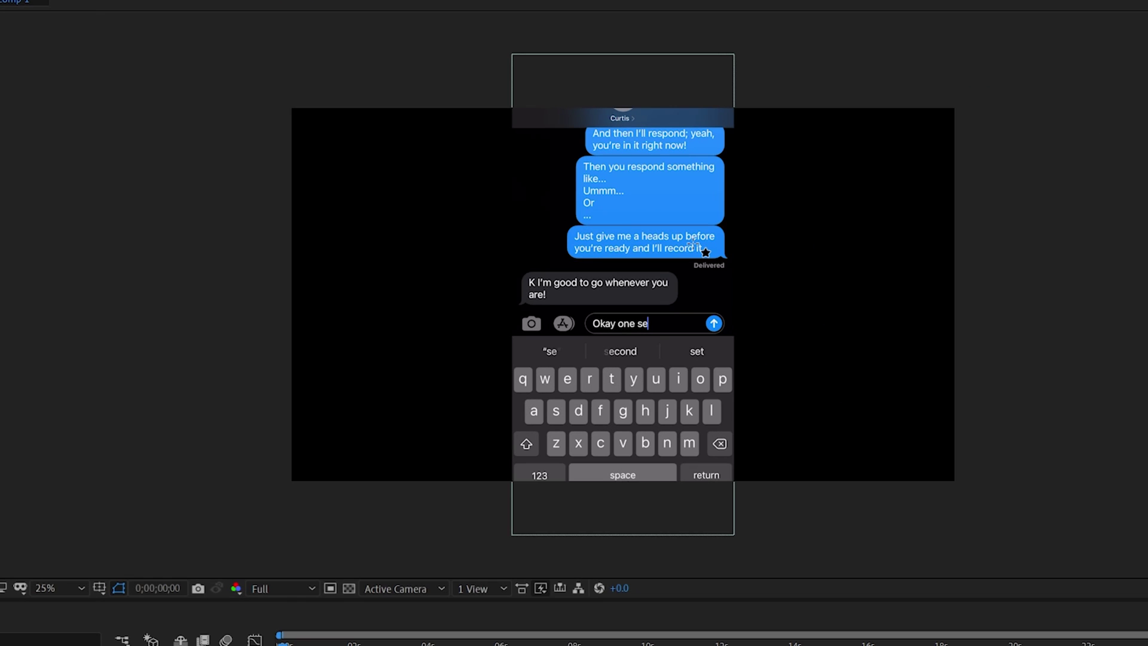
left_click_drag(556, 212, 592, 226)
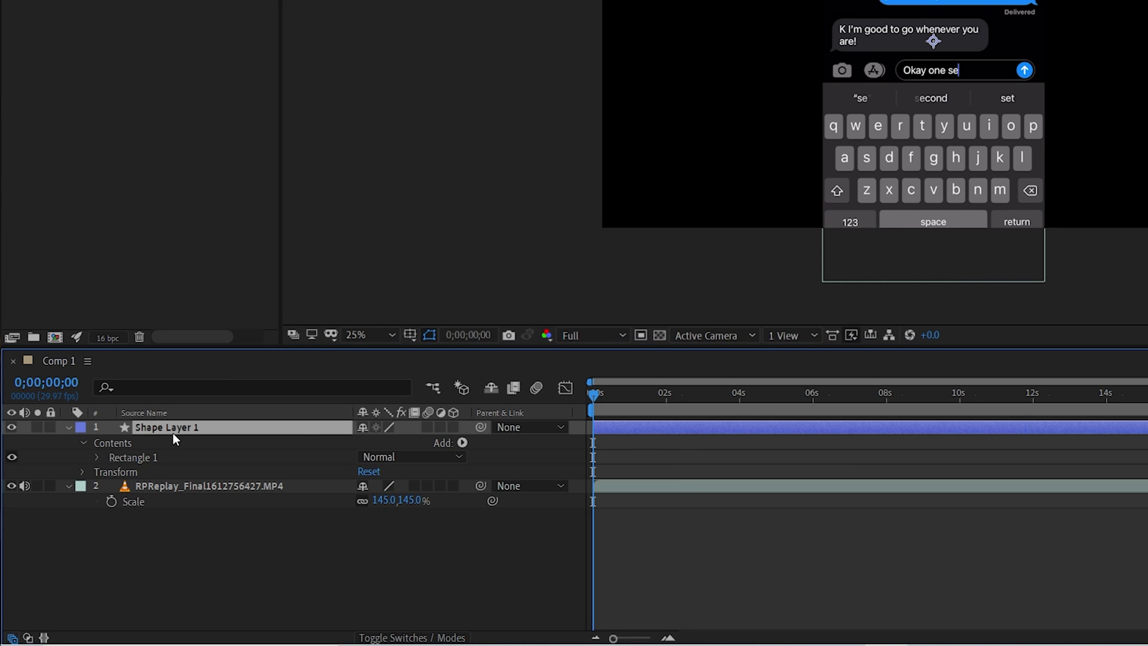
Rename the new shape layer "Text Bubble" and lower its opacity to 73%
key("Return")
type("Text Bubble")
key("Return")
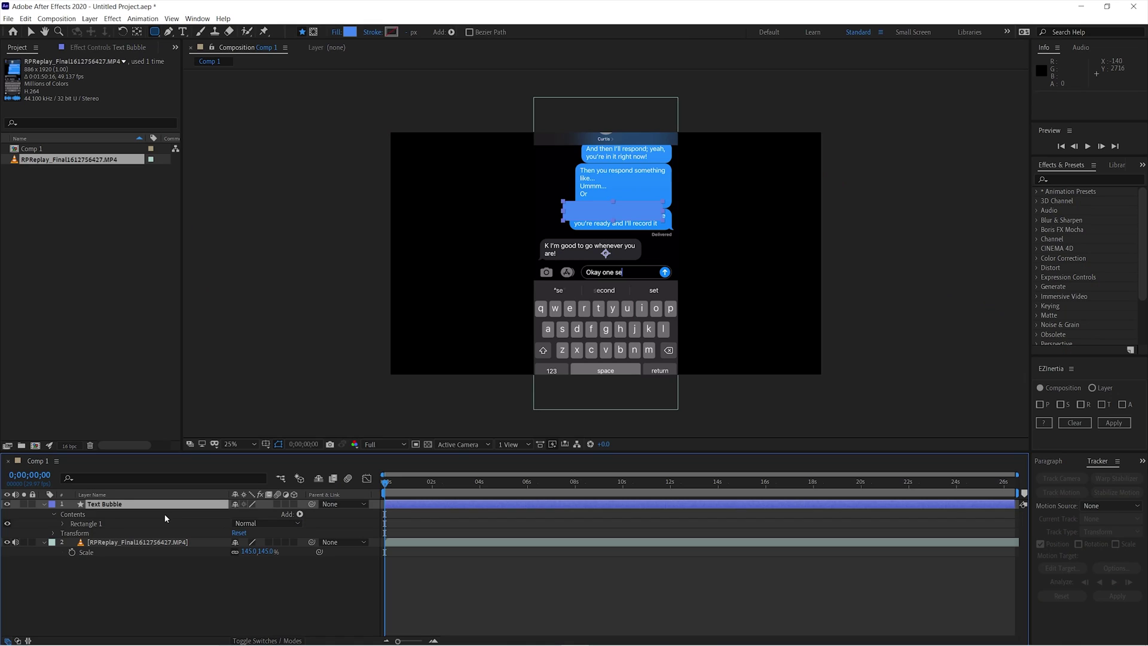
key("t")
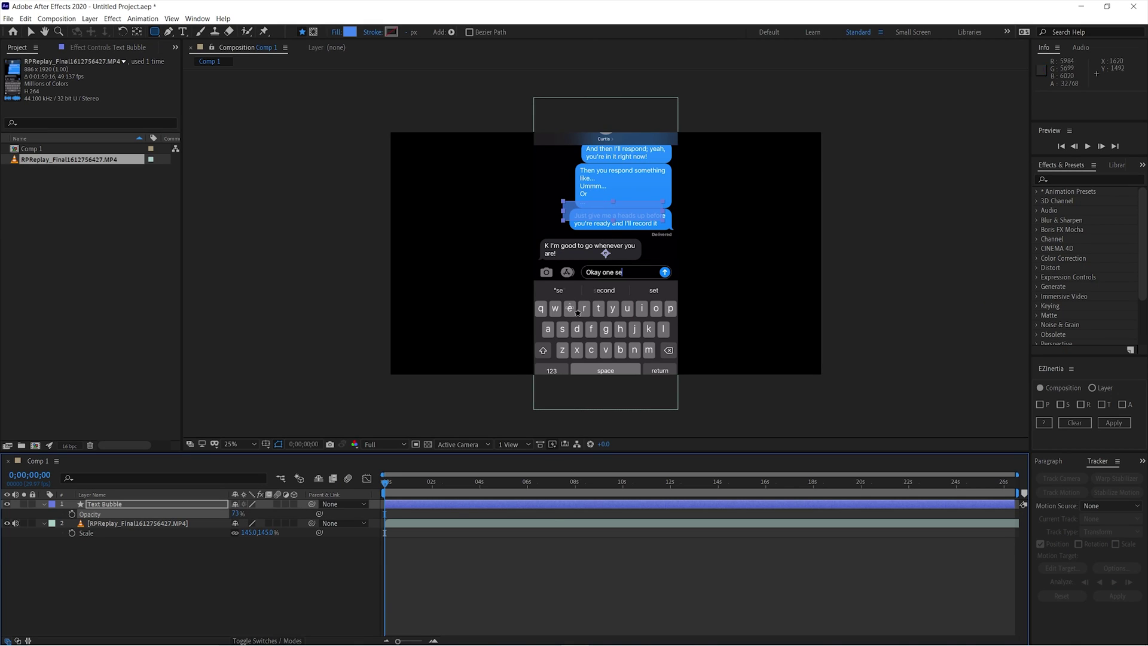
Move the Text Bubble shape so it overlays the "Just give me a heads up" message bubble
key("v")
left_click(533, 562)
key("period")
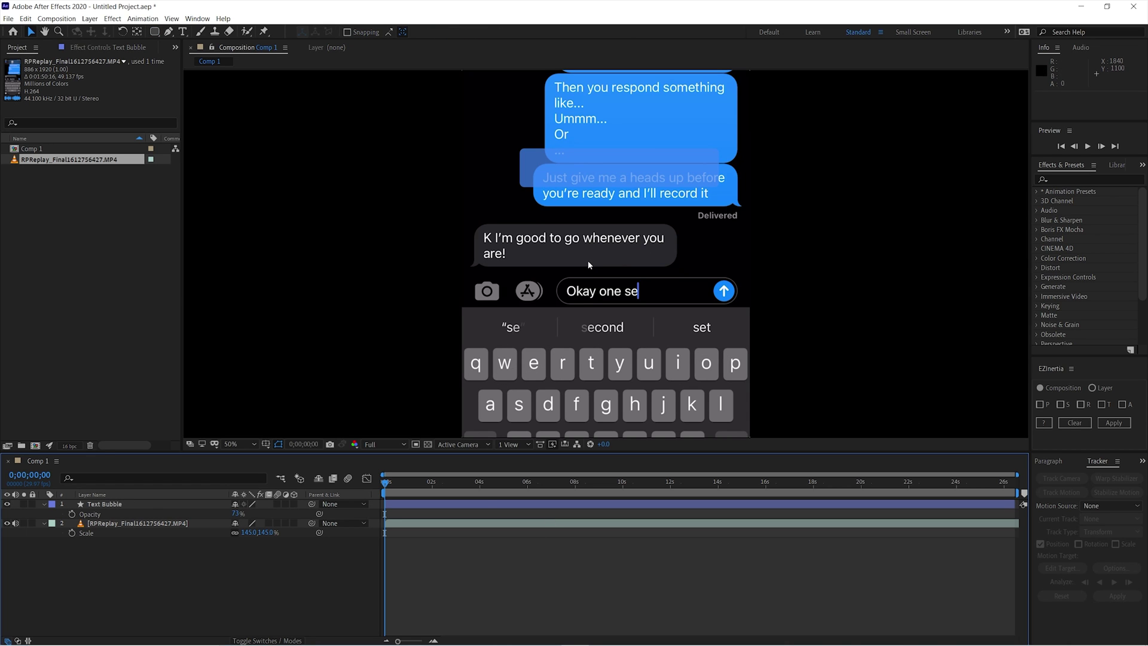
key("period")
left_click_drag(588, 223, 570, 384)
left_click_drag(438, 228, 467, 267)
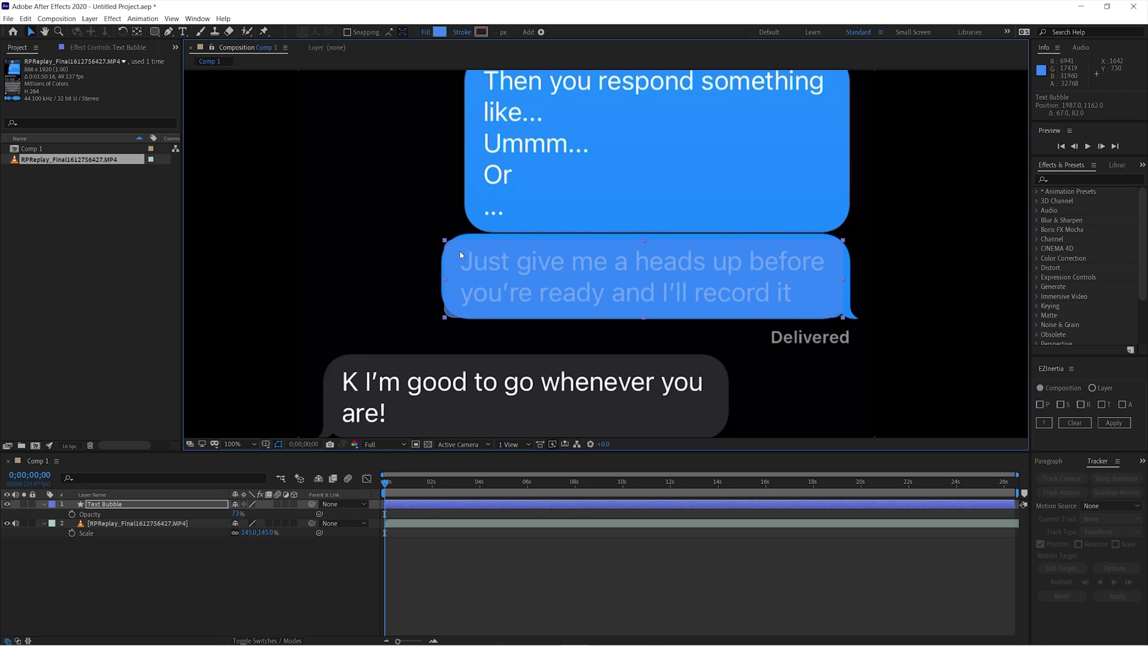
Fill the Text Bubble shape with white and nudge it to centre it over the message bubble beneath
left_click(440, 32)
left_click_drag(251, 285, 163, 206)
left_click(407, 209)
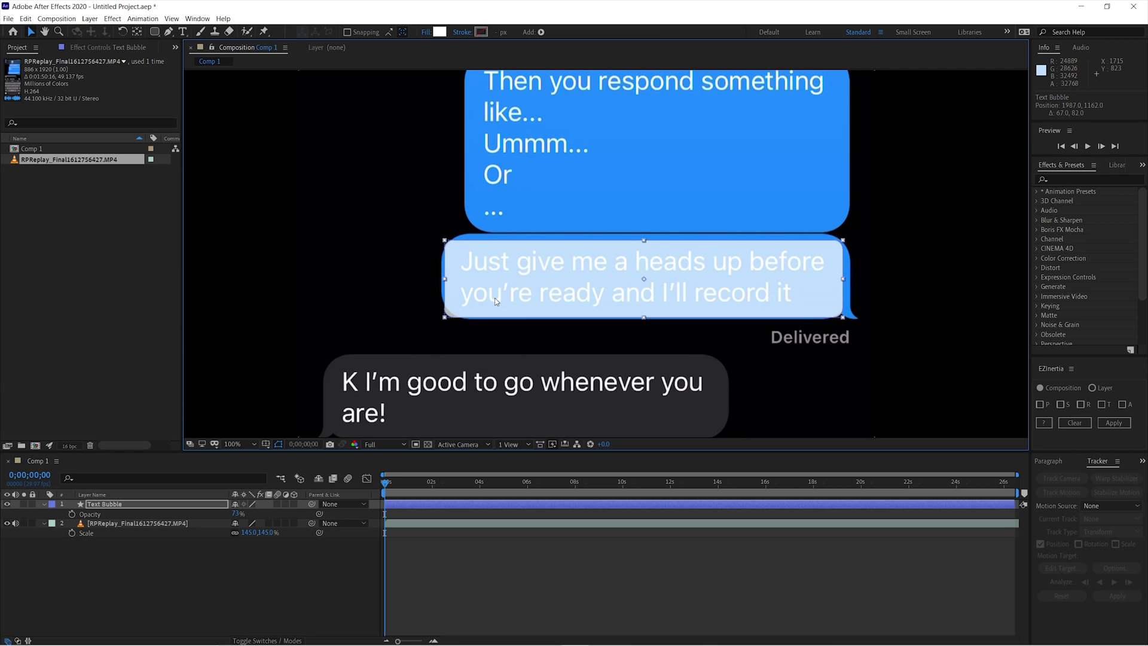
left_click_drag(721, 281, 722, 278)
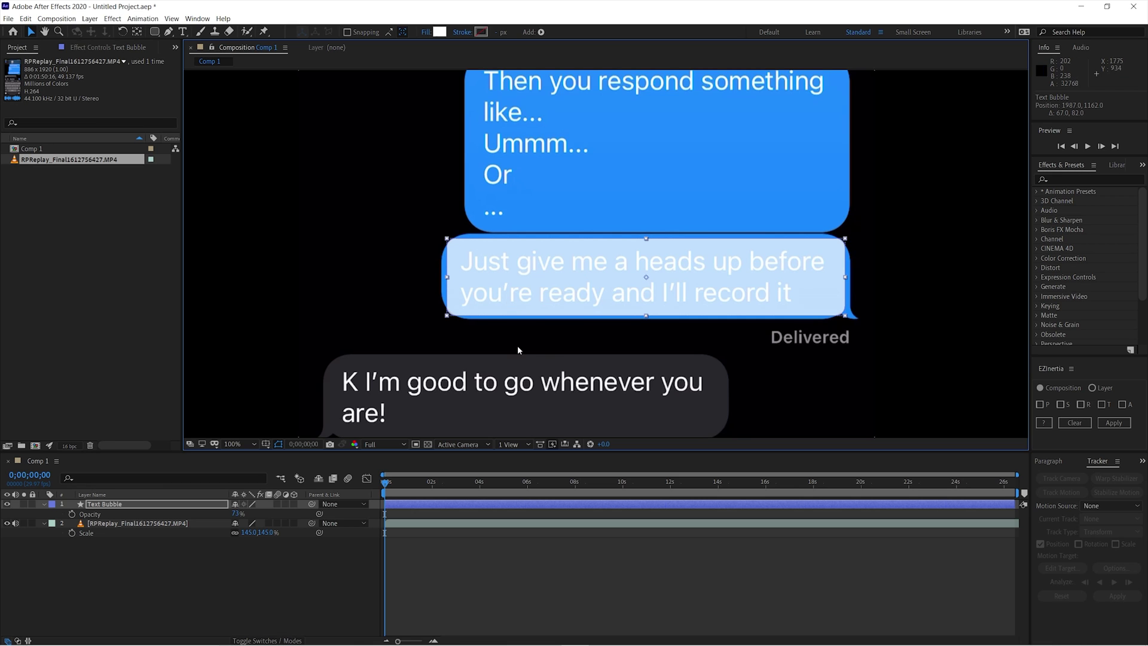
Expand the Text Bubble layer down to Rectangle Path 1's size and unlink its width and height proportions
left_click(459, 504)
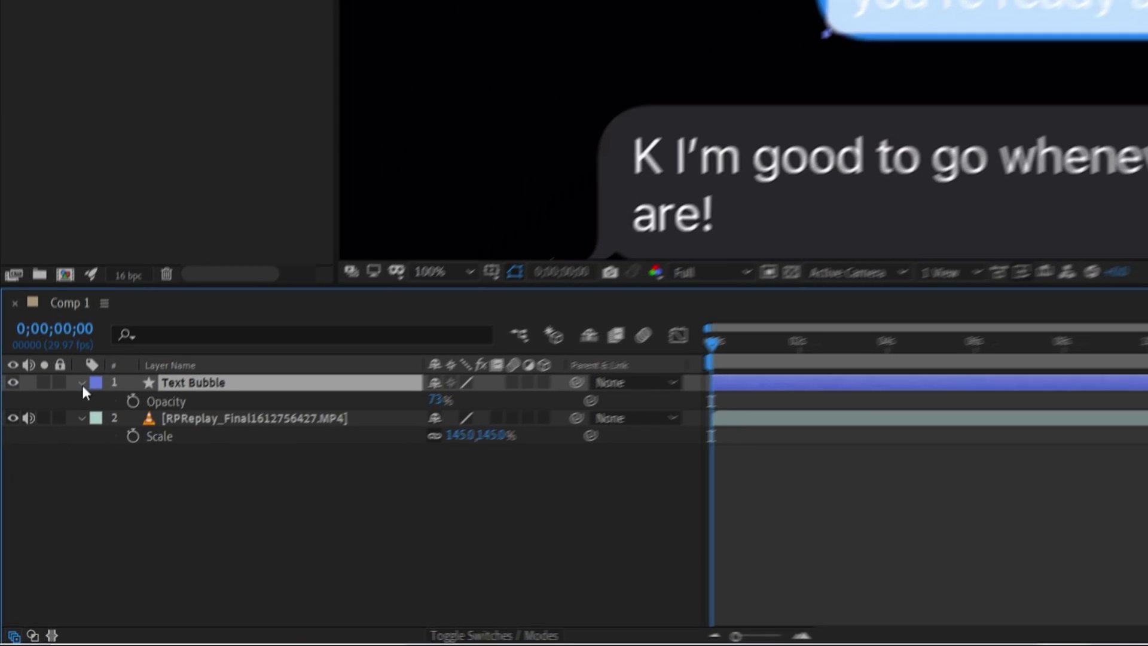
left_click(44, 504)
left_click(44, 504)
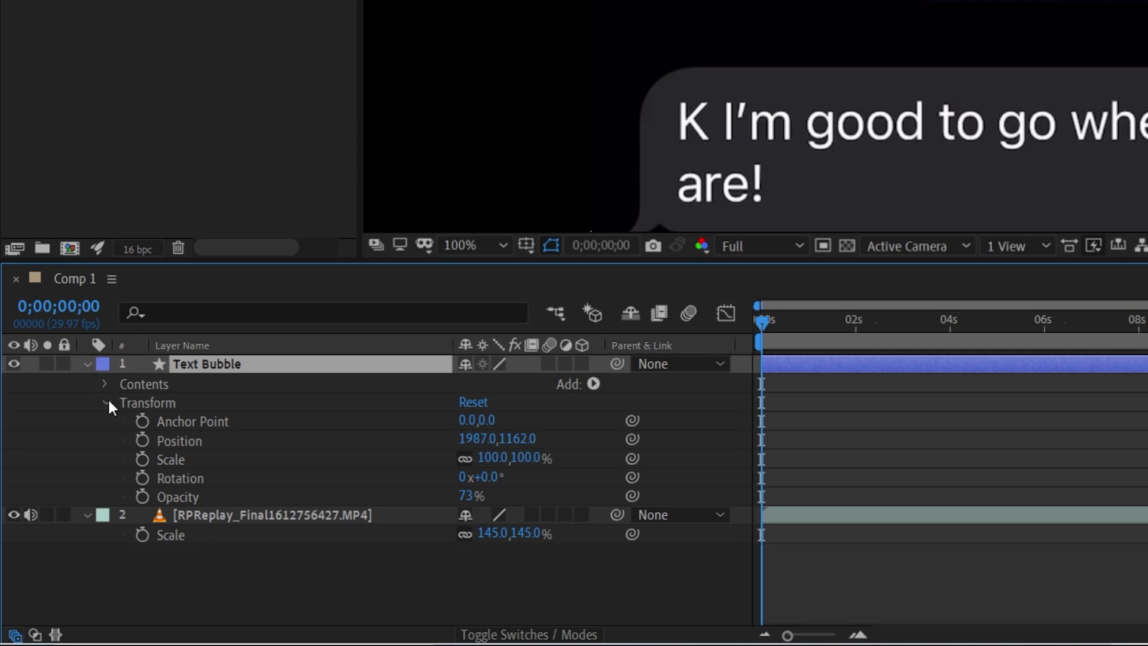
left_click(104, 384)
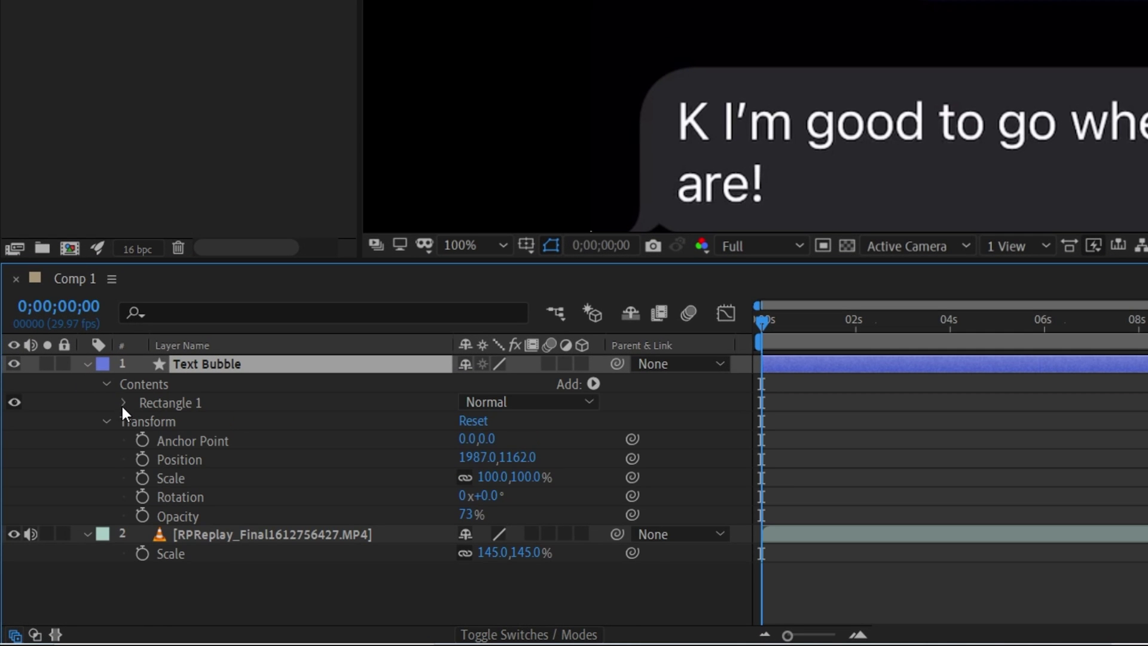
left_click(123, 405)
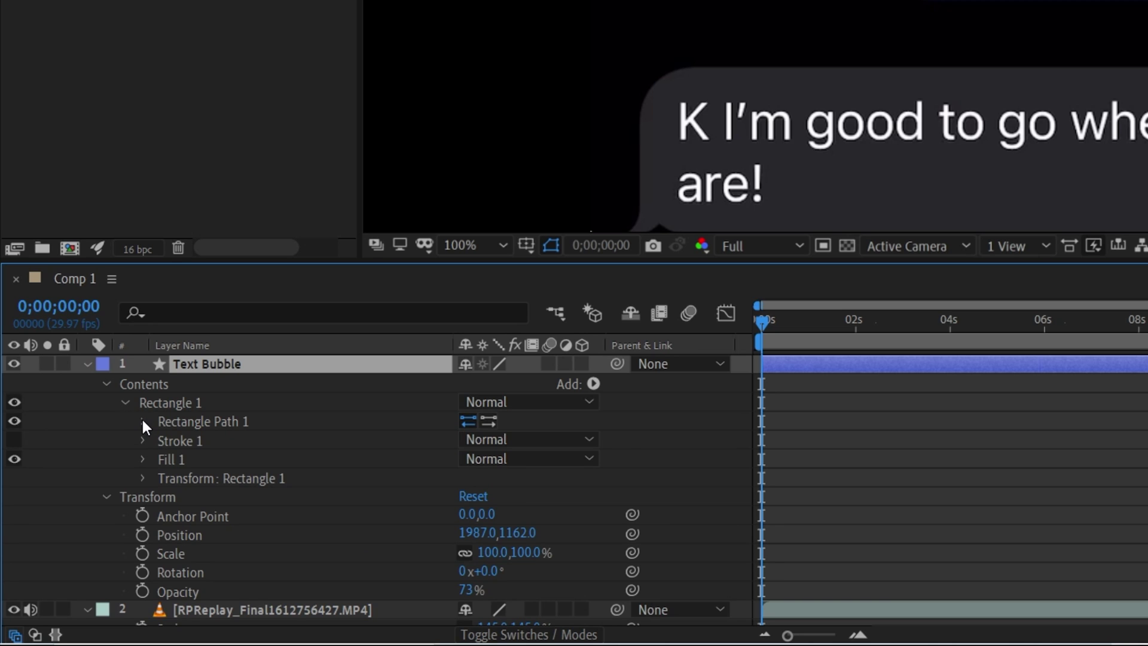
left_click(142, 421)
left_click(214, 440)
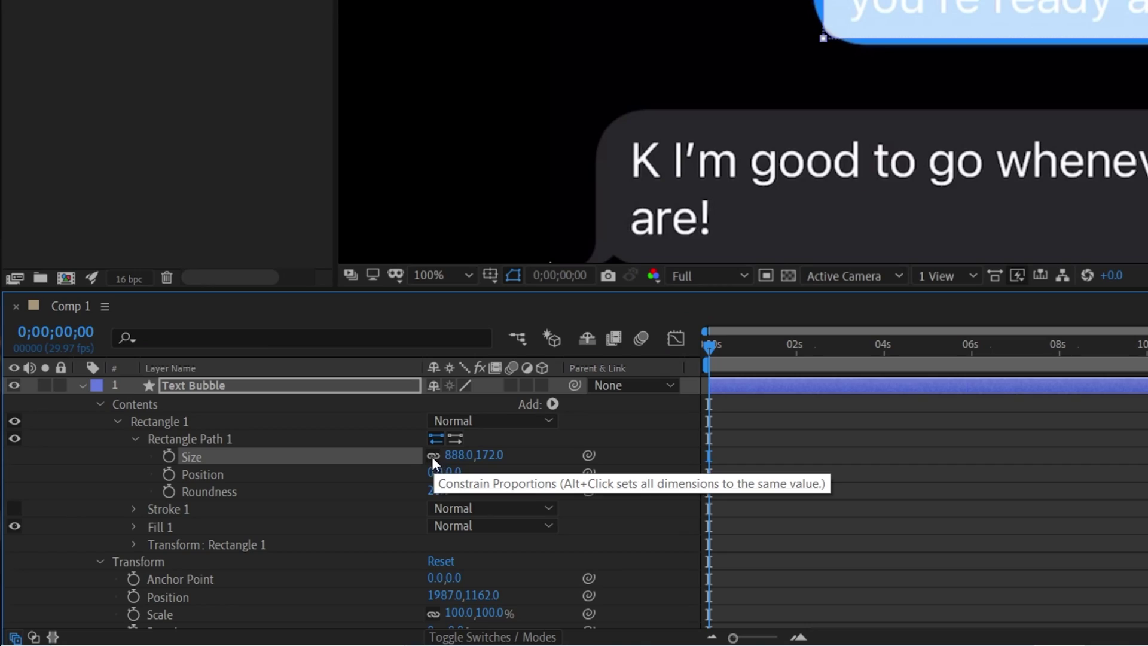
left_click(433, 455)
Resize Rectangle Path 1 to 907.5 by 186.9 to match the message bubble and set its roundness to 49
left_click_drag(472, 454, 806, 461)
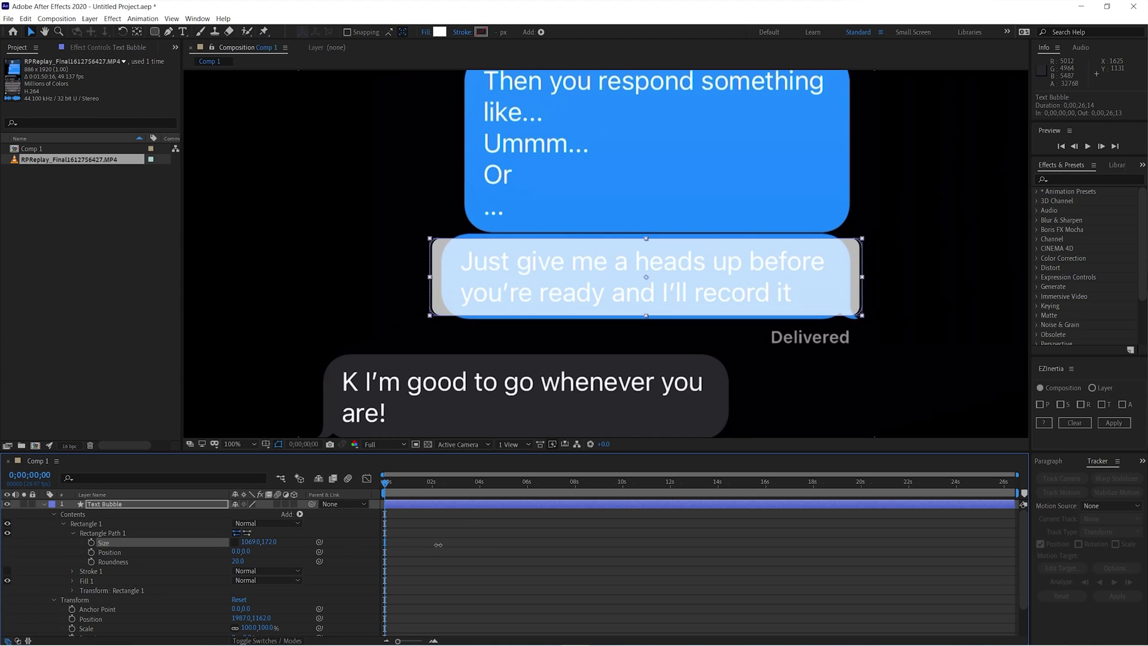
left_click_drag(438, 545, 358, 544)
key("ctrl+z")
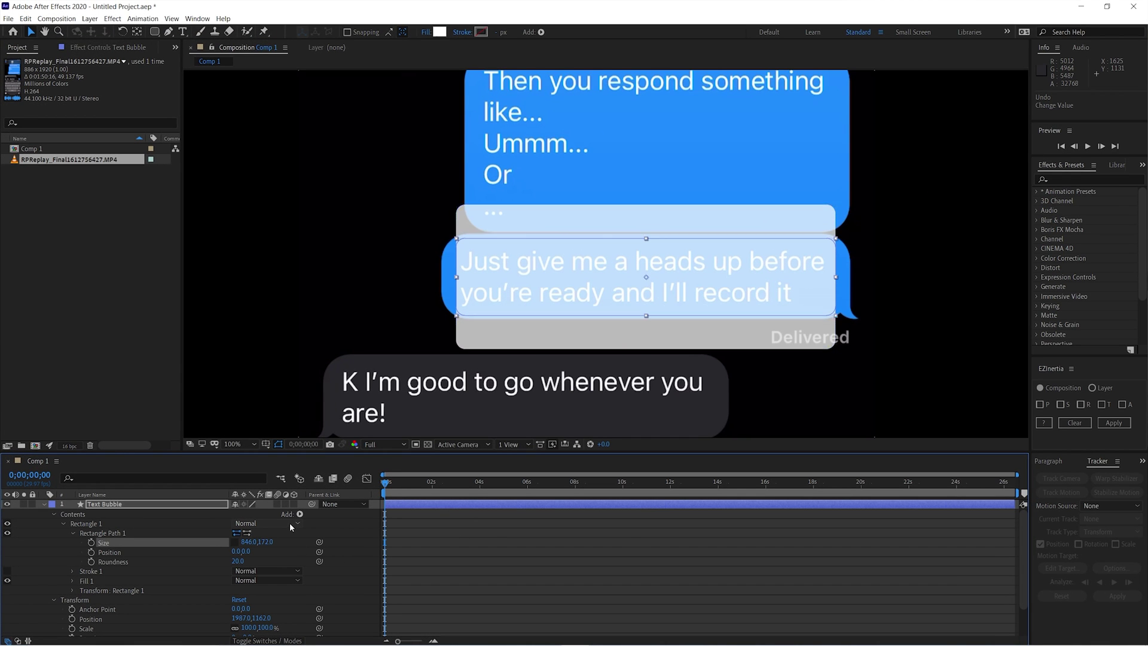
left_click_drag(266, 542, 342, 534)
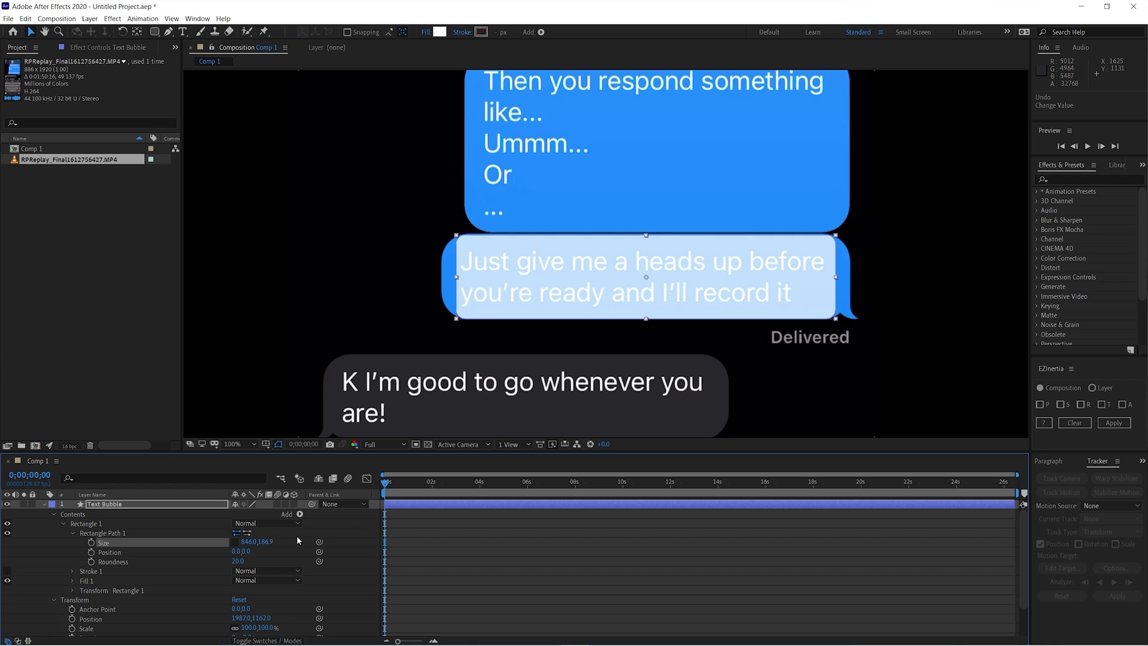
left_click_drag(246, 542, 585, 534)
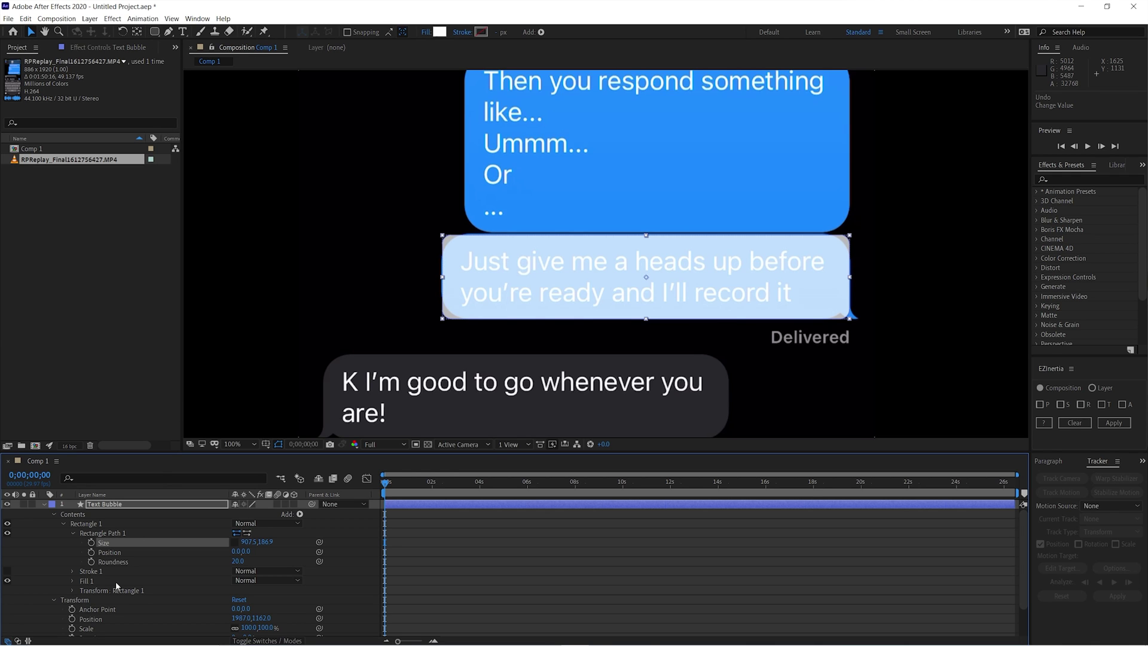
left_click(117, 563)
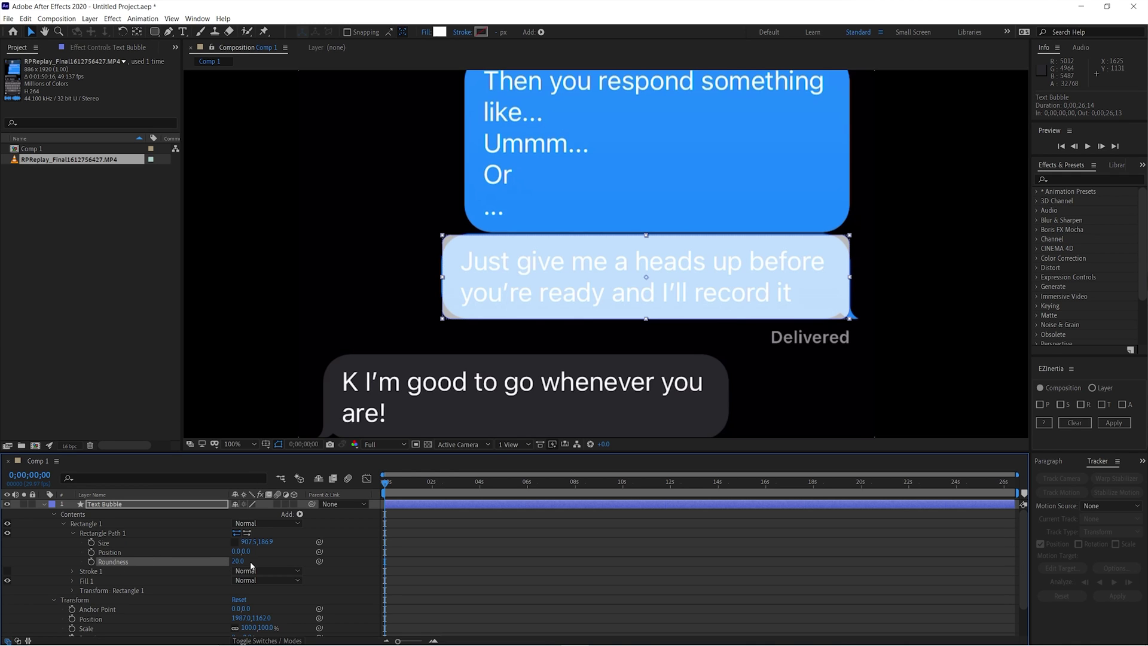
mouse_move(238, 562)
left_mouse_down()
mouse_move(262, 563)
mouse_move(249, 563)
left_mouse_up()
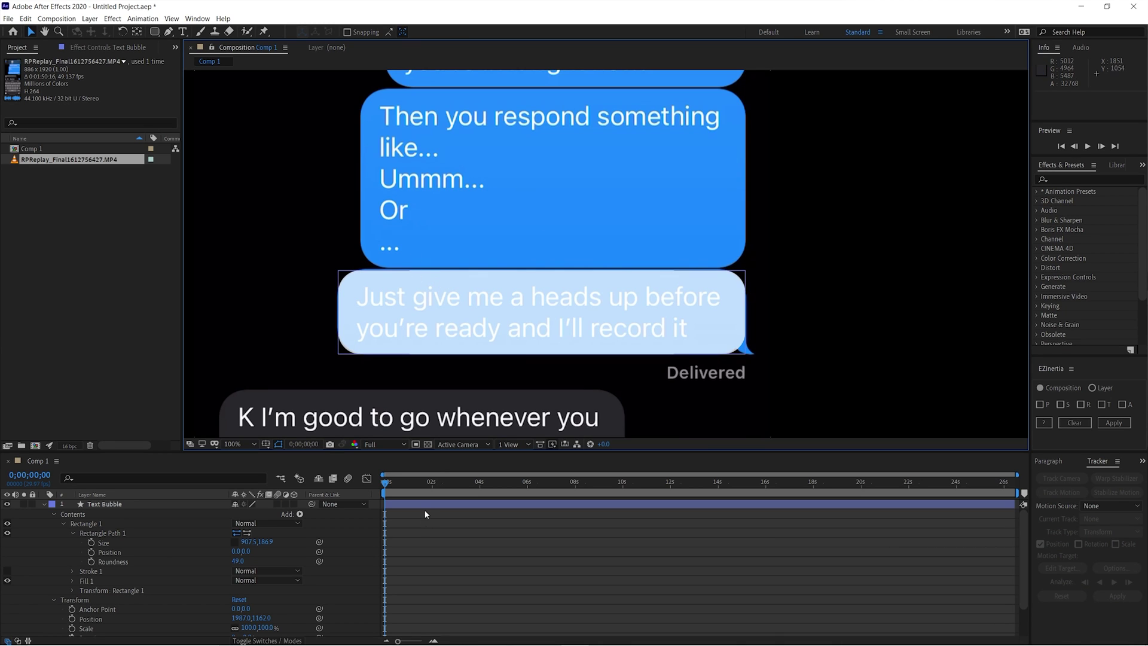
Change the Text Bubble fill to the blue sampled from the neighbouring message bubble, 1989FF
left_click(446, 504)
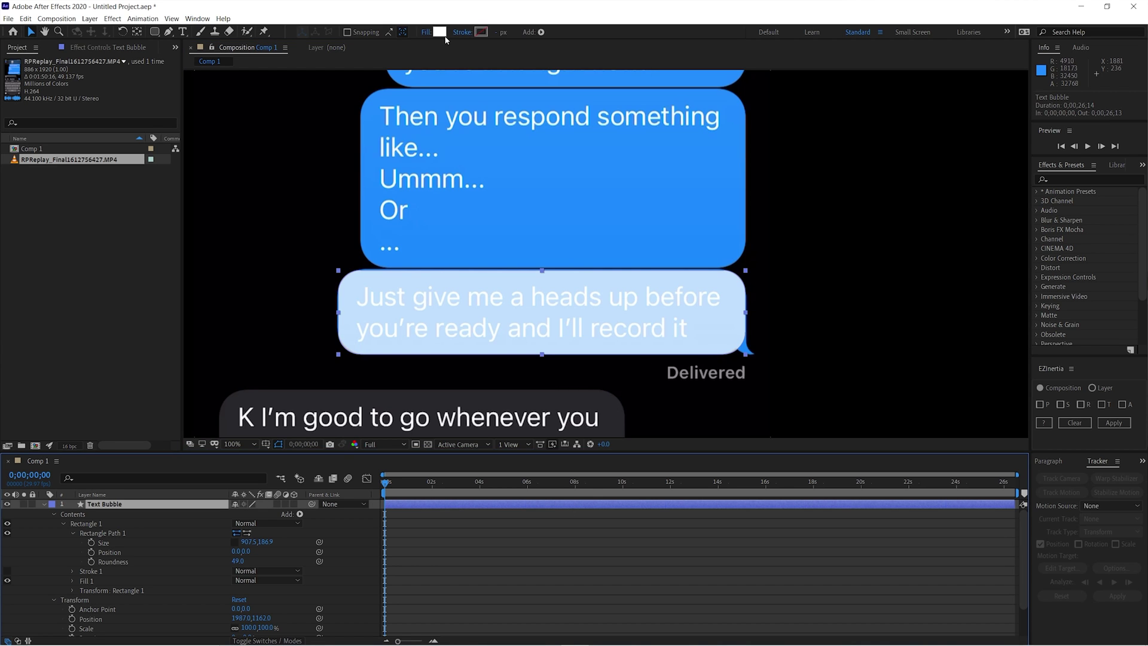
left_click(444, 34)
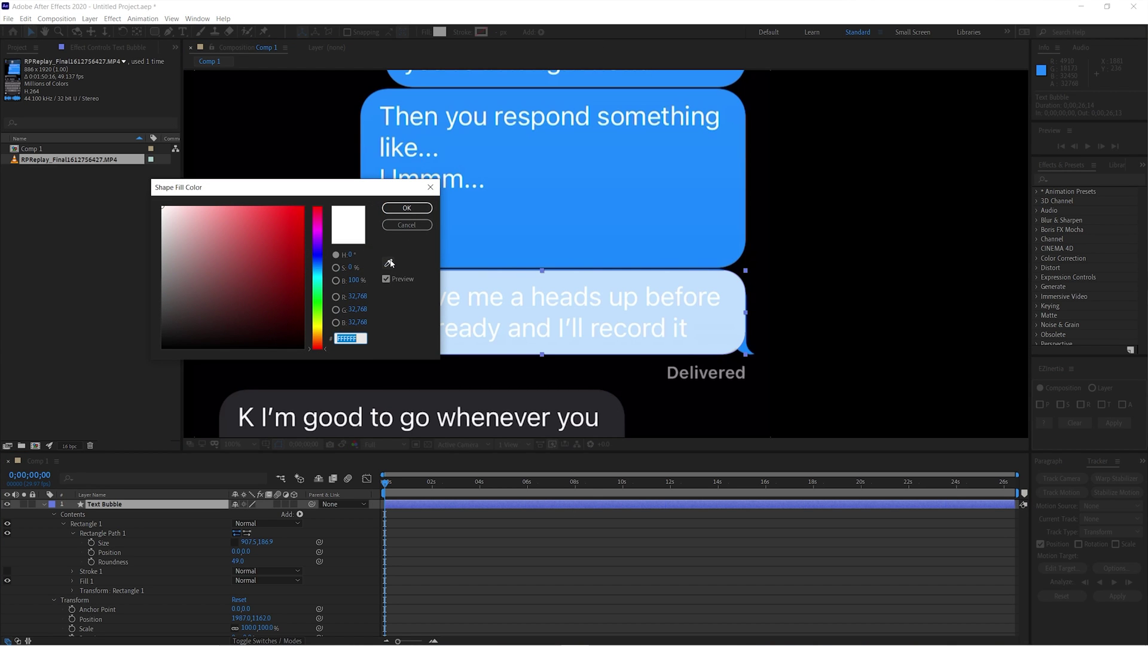
left_click(389, 263)
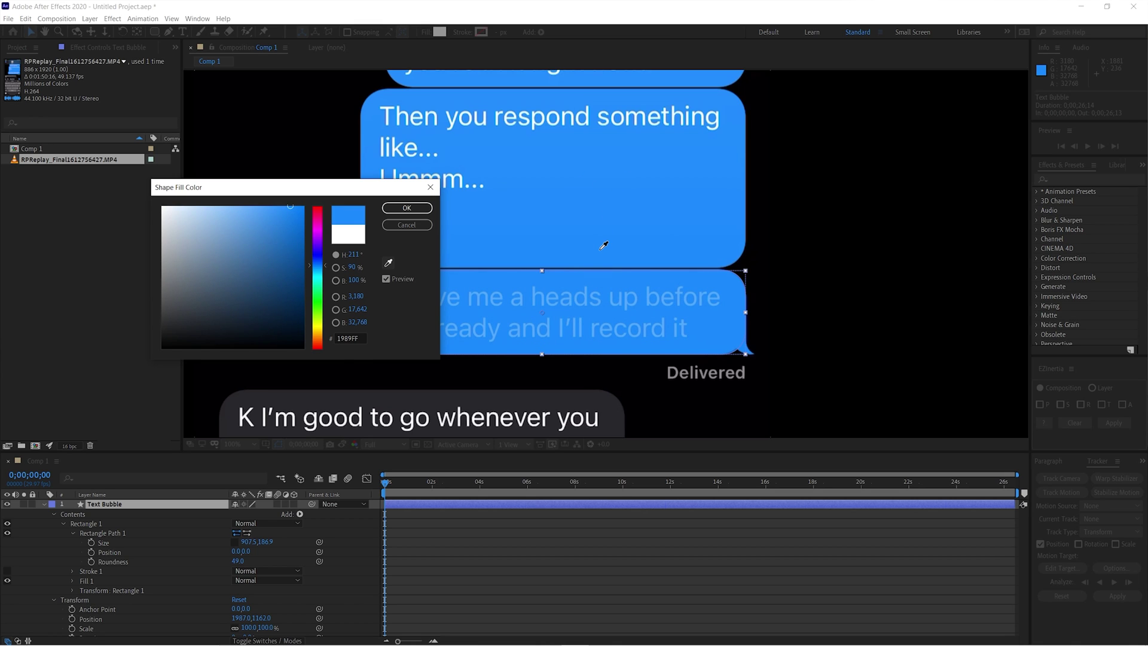
left_click(601, 248)
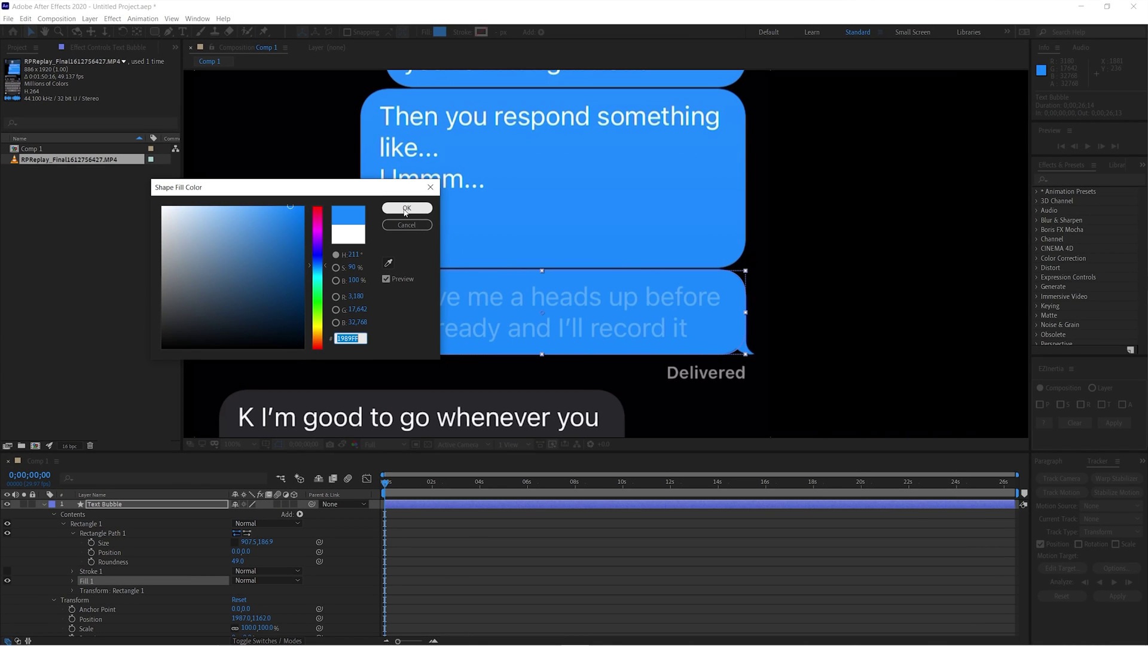
left_click(406, 209)
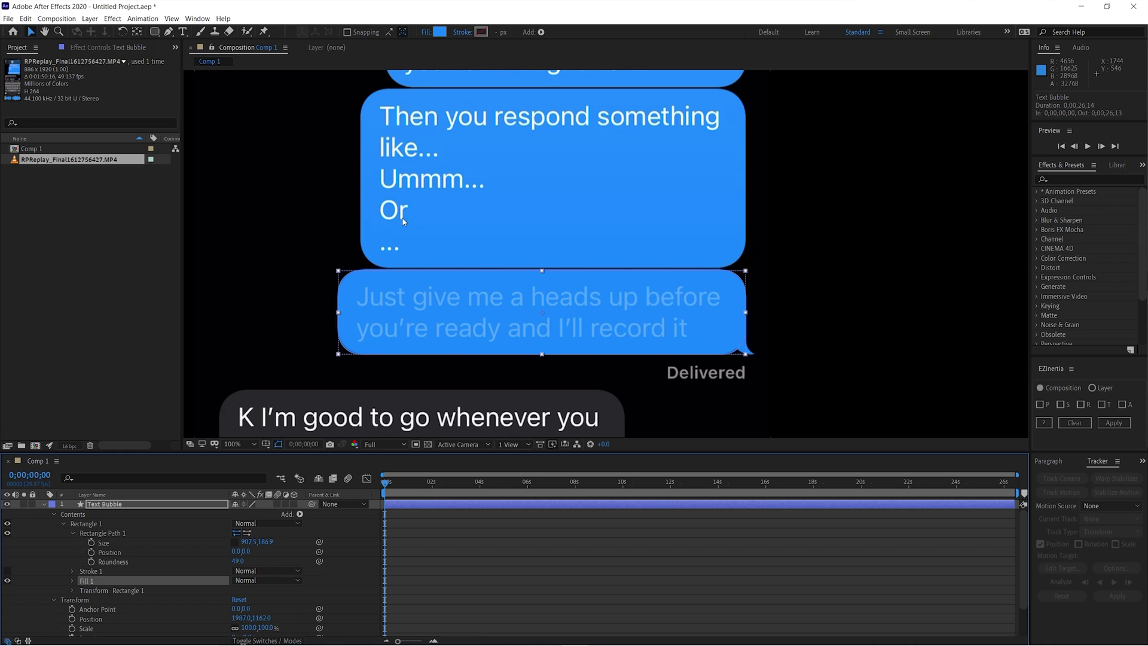
Raise the Text Bubble layer's opacity to 100%
left_click(109, 504)
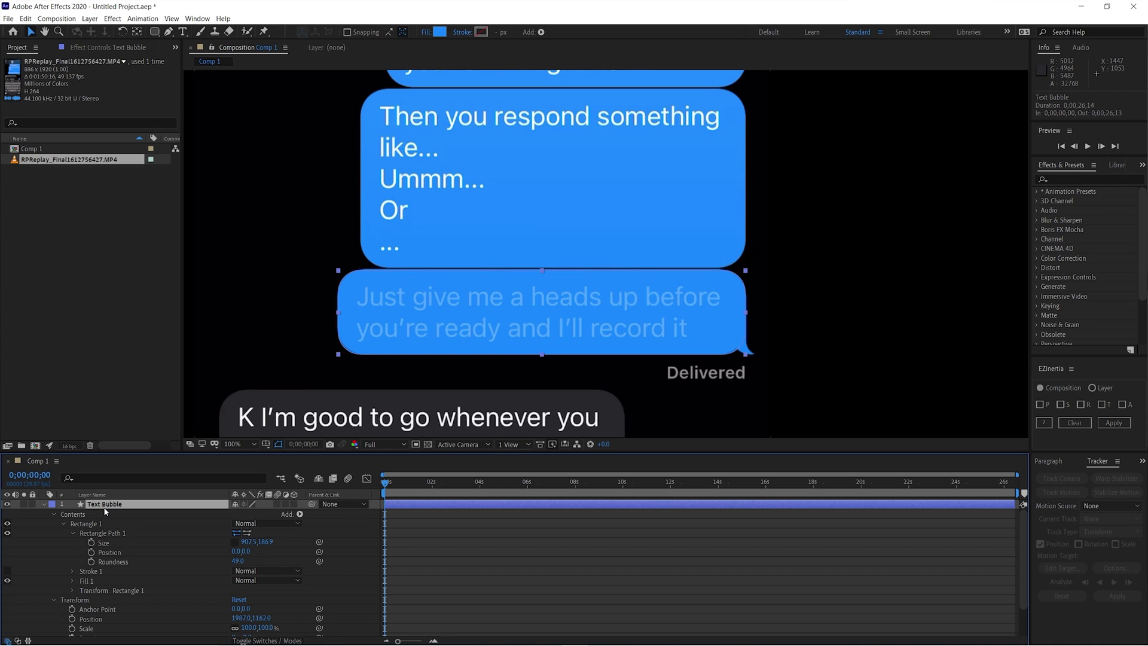
key("u")
key("u")
left_click_drag(238, 514, 347, 511)
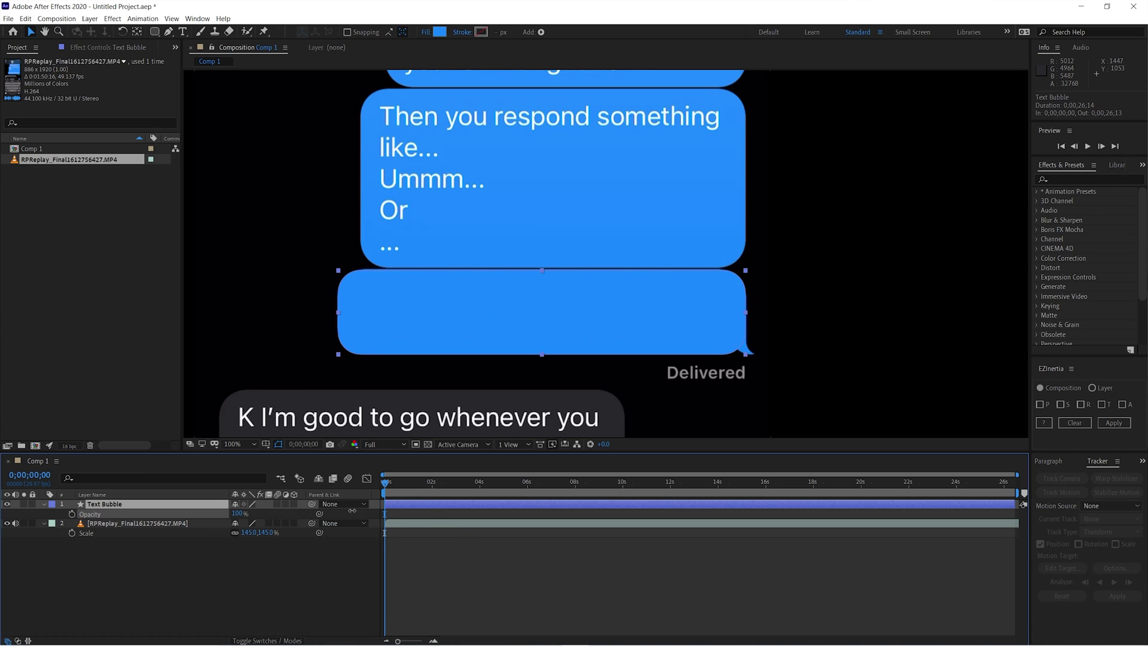
key("Return")
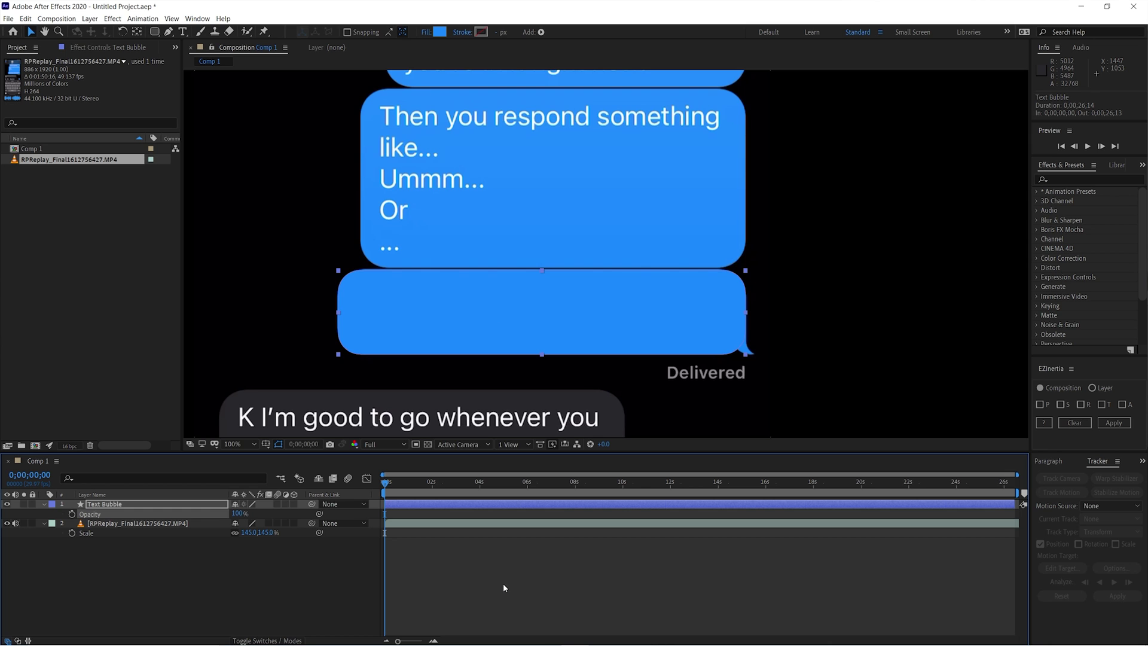
Move the Text Bubble shape off the phone footage onto the empty black area beside it
left_click(503, 583)
key("comma")
left_click_drag(571, 289, 808, 281)
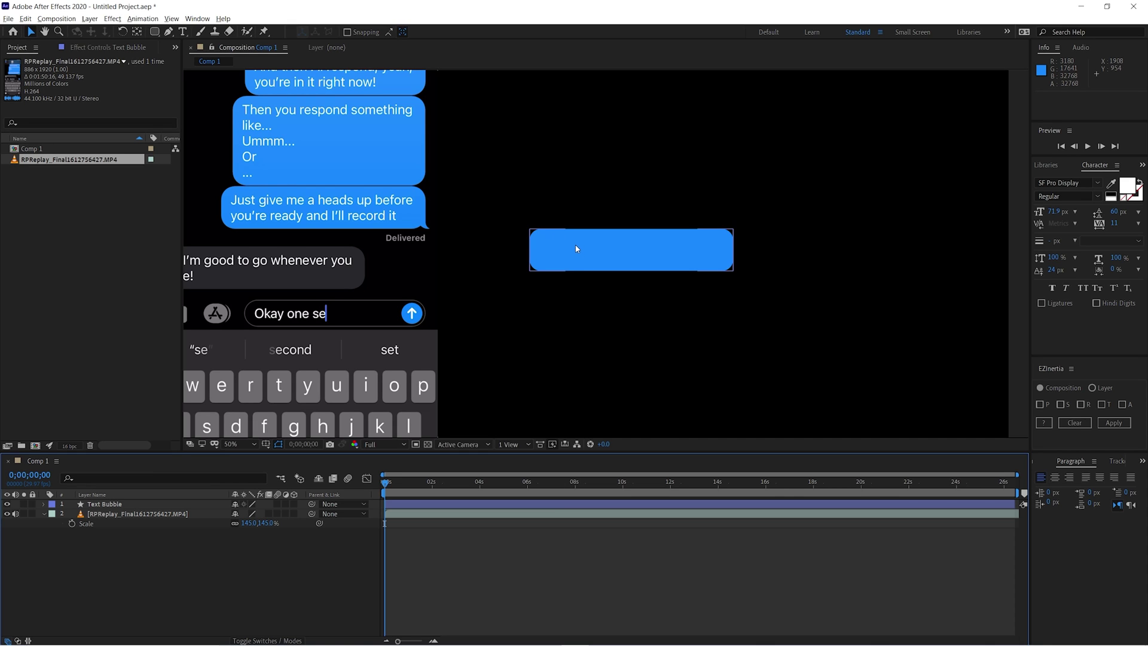
Add a text layer reading "Just give me a heads up" over the blue bubble
key("ctrl+t")
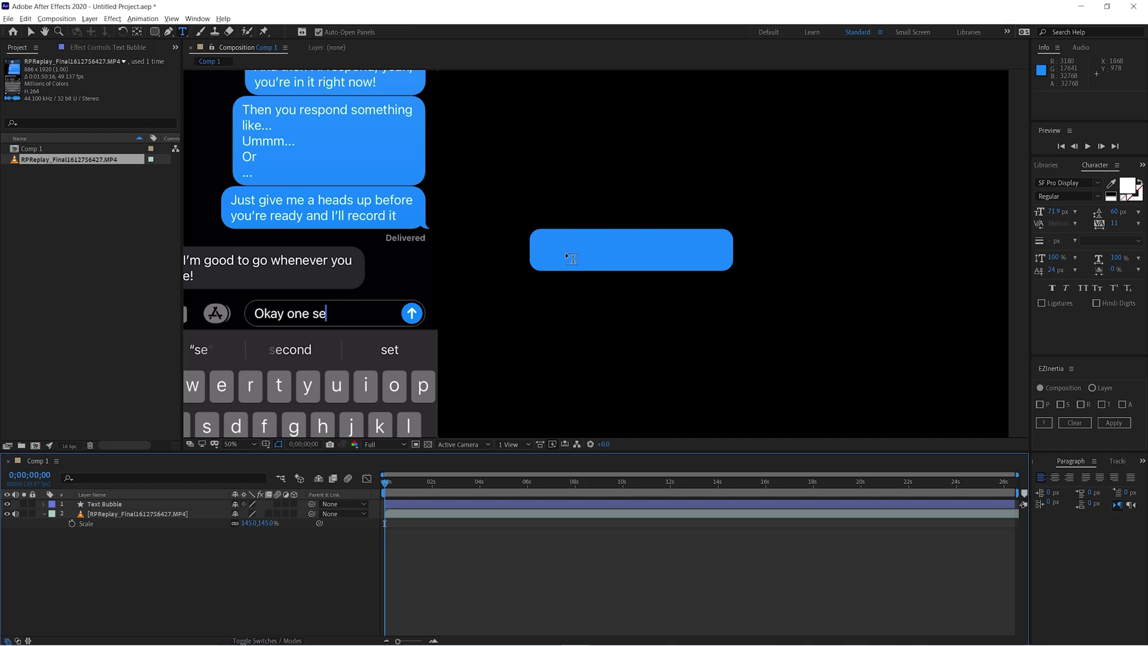
left_click(565, 252)
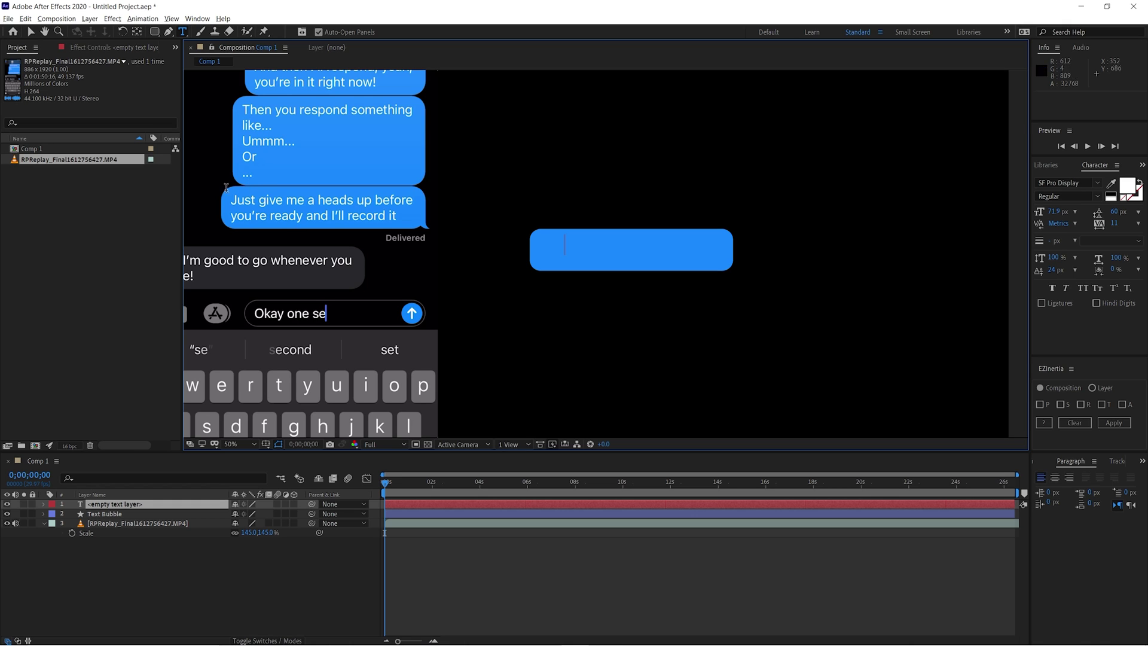
type("Just give me a heads up")
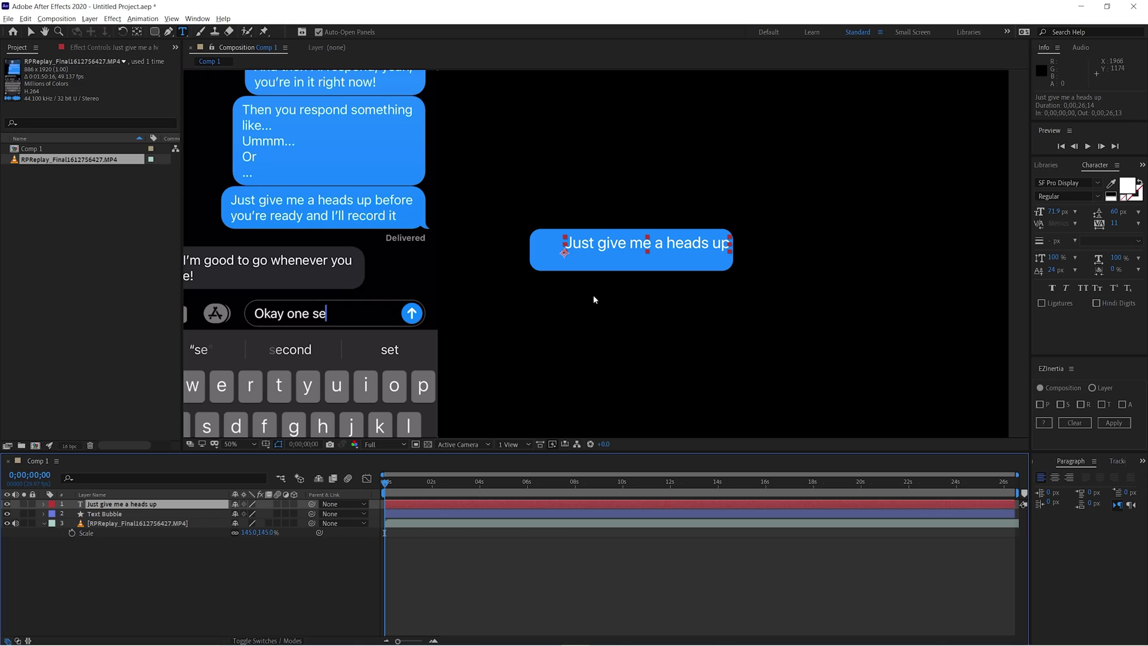
Place the text over the matching words in the phone footage, size it to 61.9 px and toggle its visibility to compare
key("v")
left_click_drag(631, 243, 272, 204)
scroll(272, 205, "up", 2)
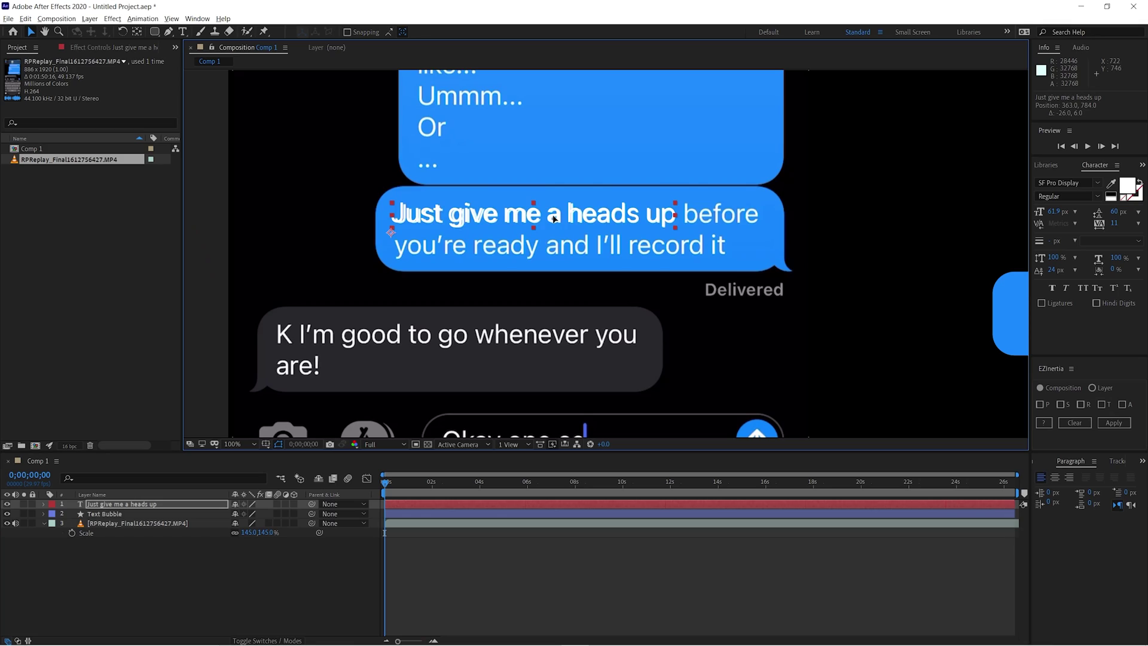
left_click_drag(554, 218, 555, 219)
left_click(639, 526)
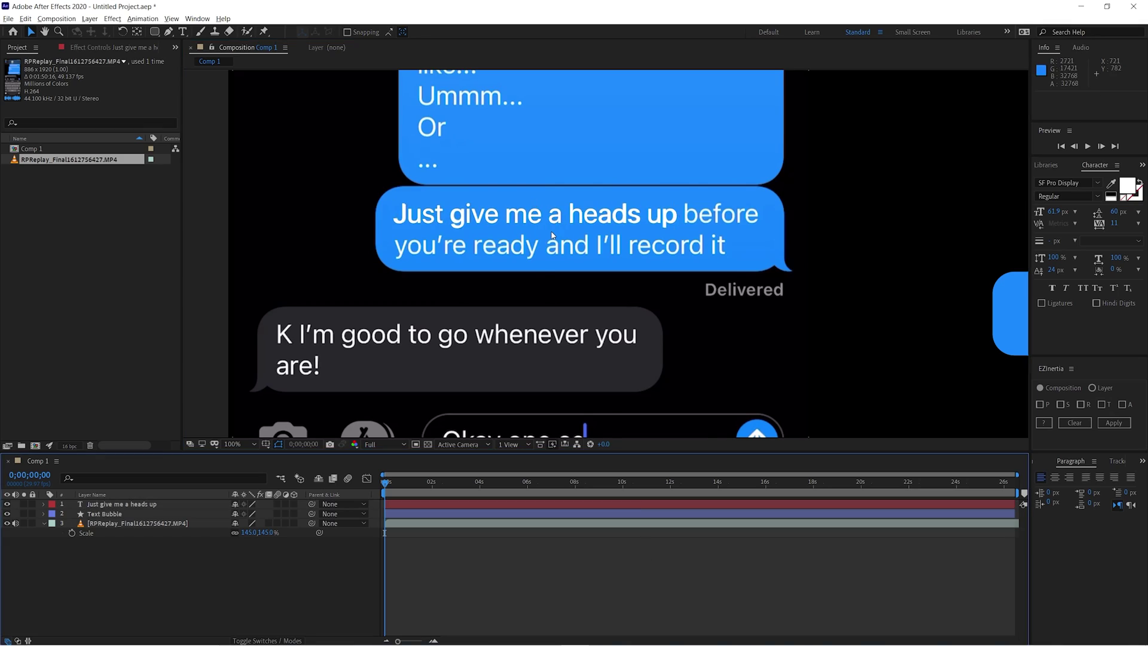
key("comma")
left_click(7, 504)
left_click(8, 504)
left_click(7, 505)
left_click(8, 504)
Move the text back onto the blue bubble, enlarge it to 75.5 px and centre it inside
left_click_drag(574, 239, 906, 287)
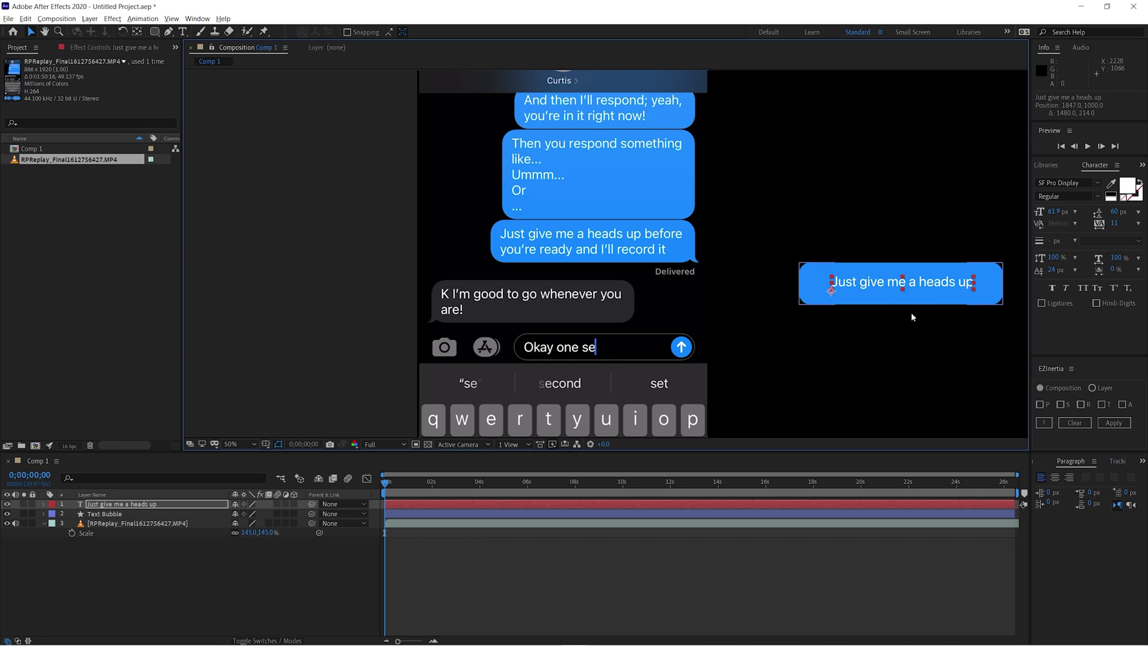
left_click_drag(784, 303, 532, 287)
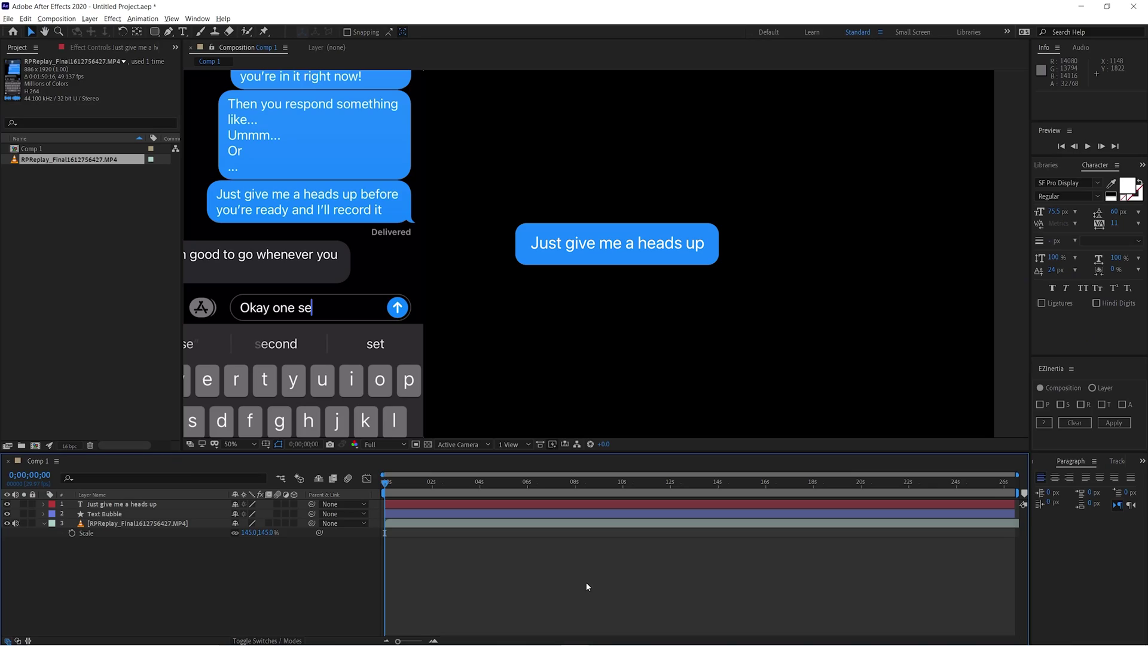
left_click(483, 538)
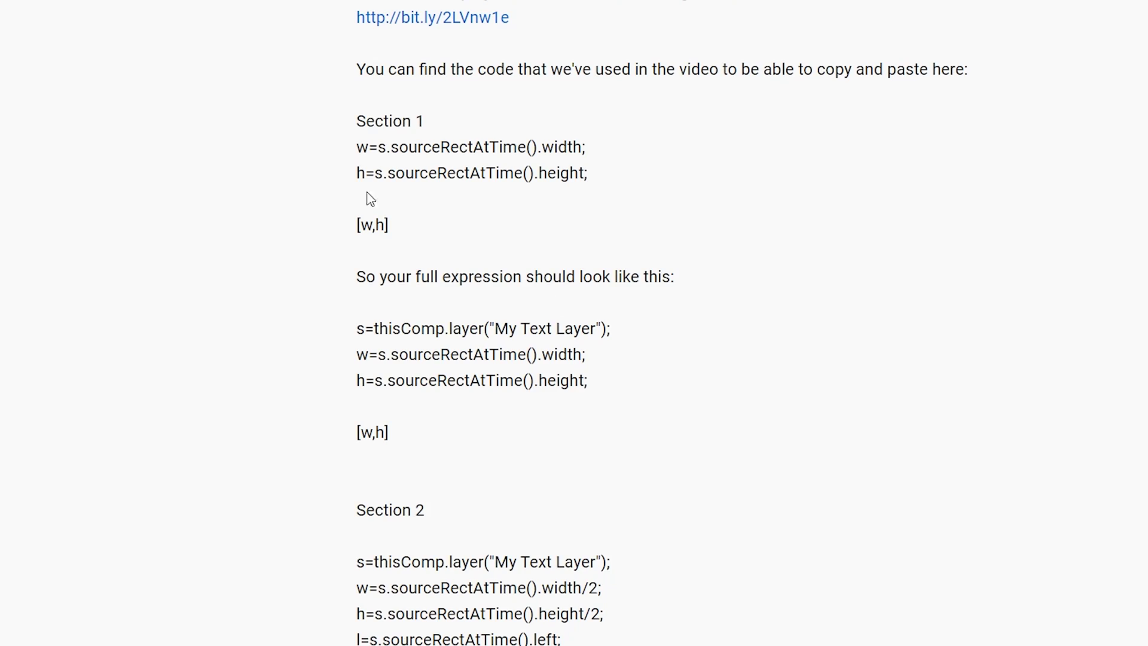
Switch to the web page with the expression code and copy the full Section 1 expression
left_click_drag(353, 127, 430, 120)
left_click(344, 329)
left_click_drag(345, 330, 601, 455)
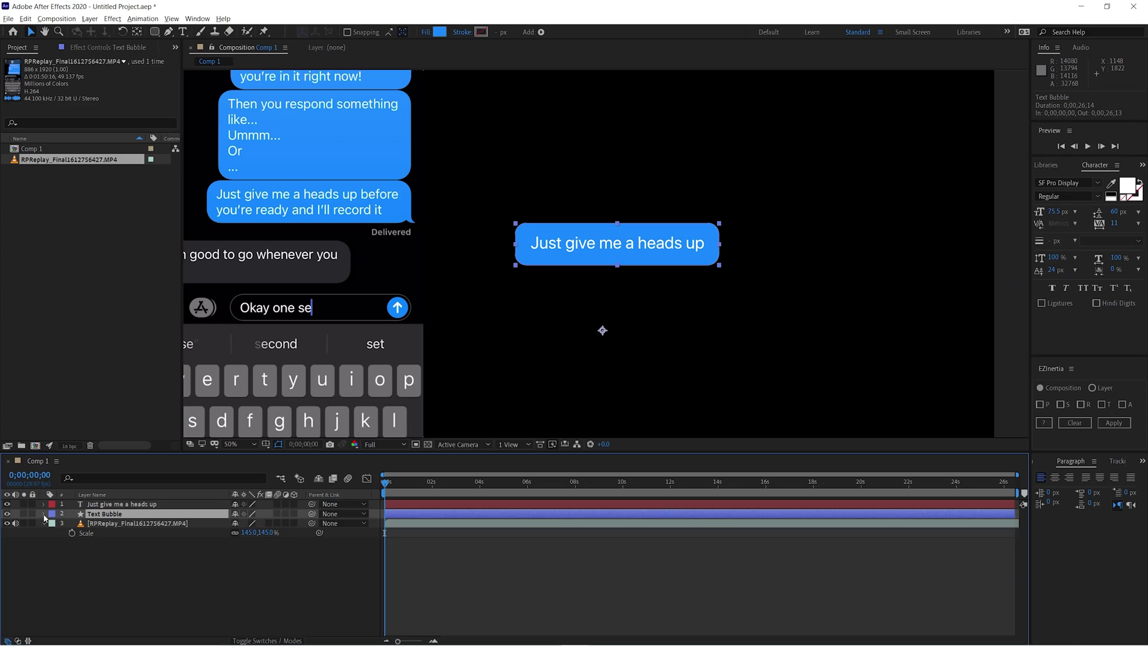
Add an expression to the Size of the Text Bubble's Rectangle Path 1 and paste in the copied sourceRectAtTime width and height code
left_click(44, 513)
left_click(54, 524)
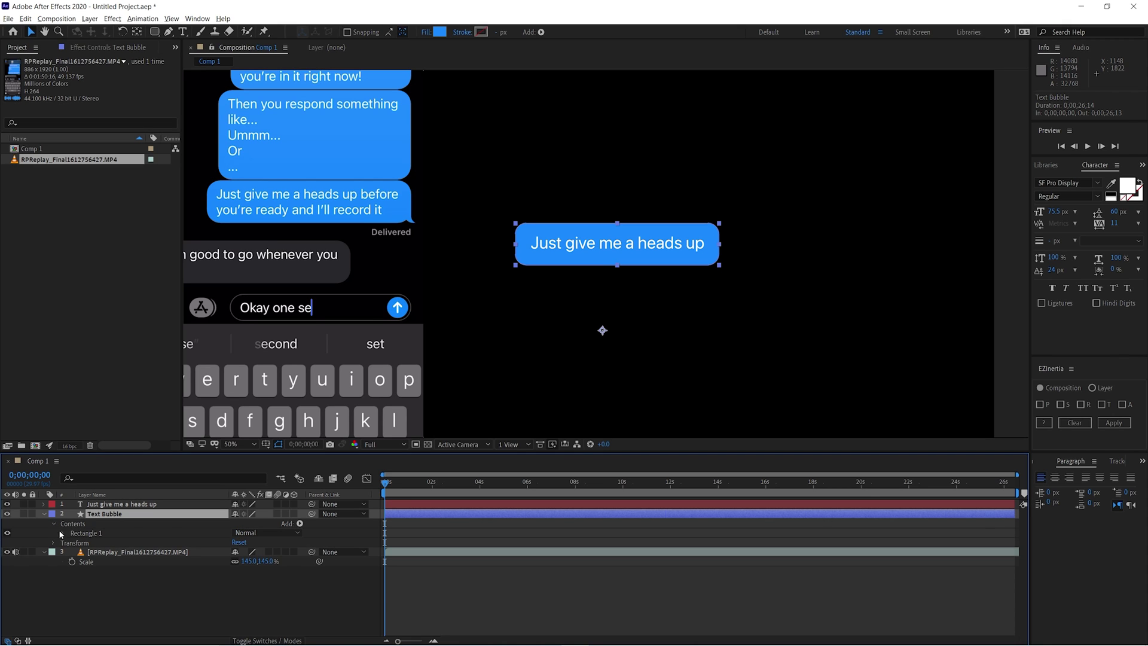
left_click(63, 533)
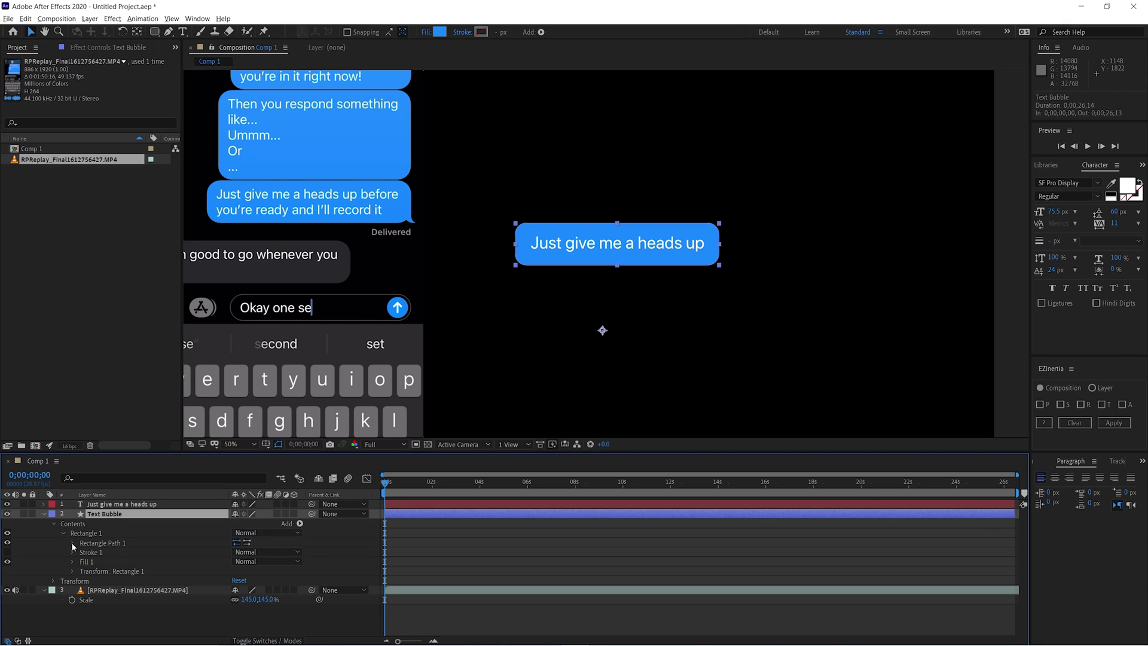
left_click(72, 543)
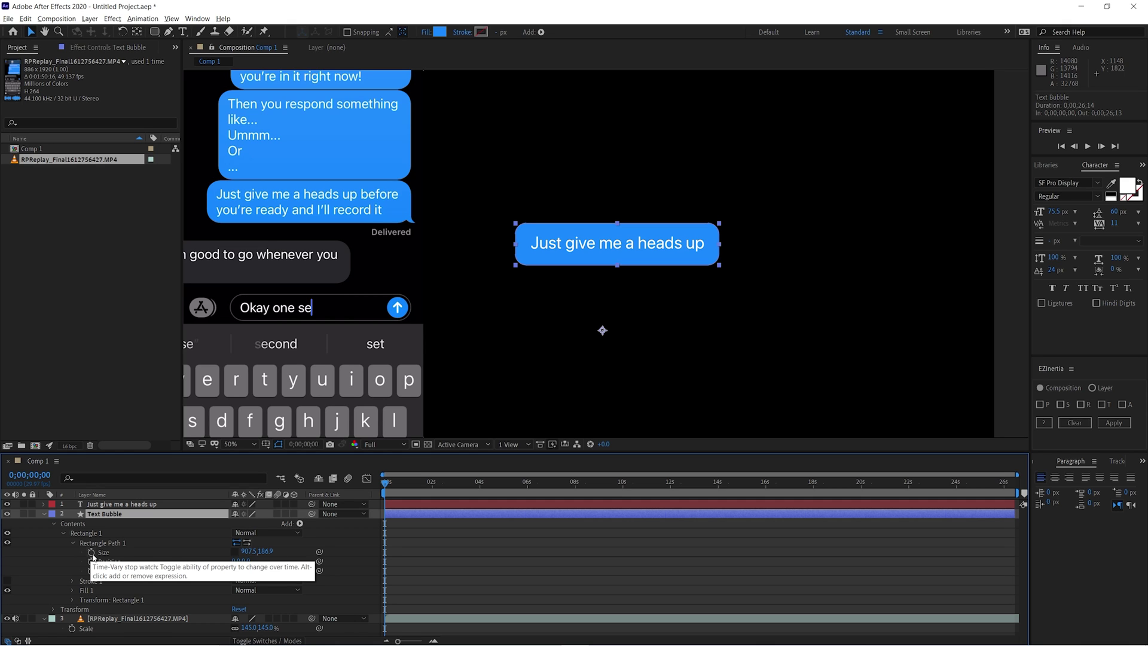
left_click(91, 553, "alt")
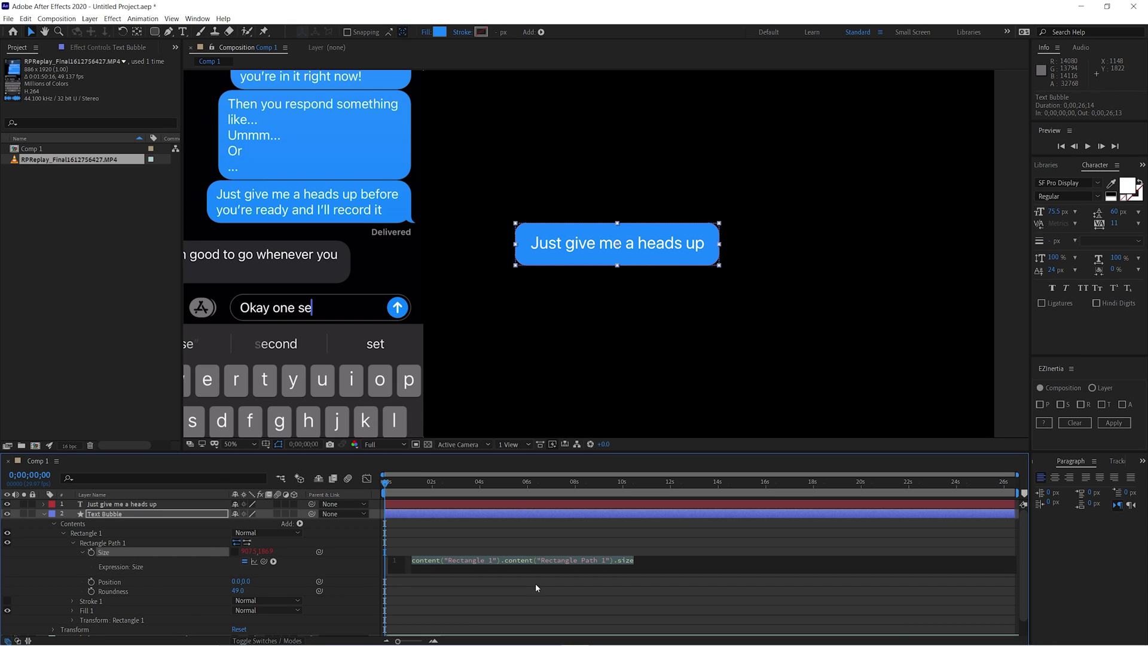
key("ctrl+v")
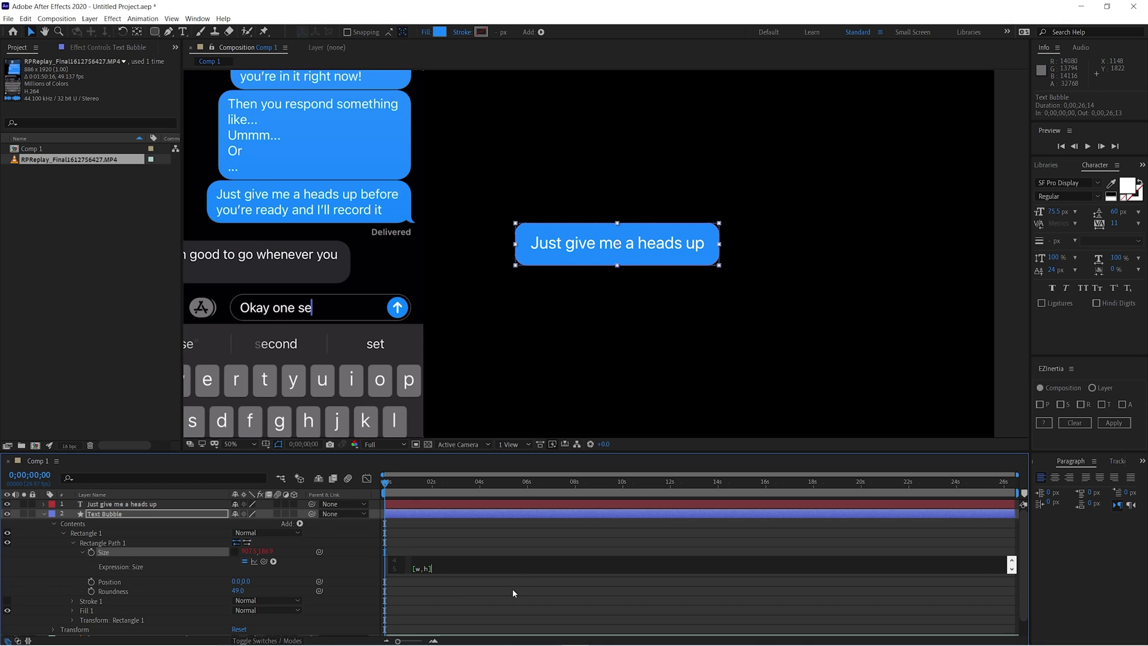
left_click(473, 593)
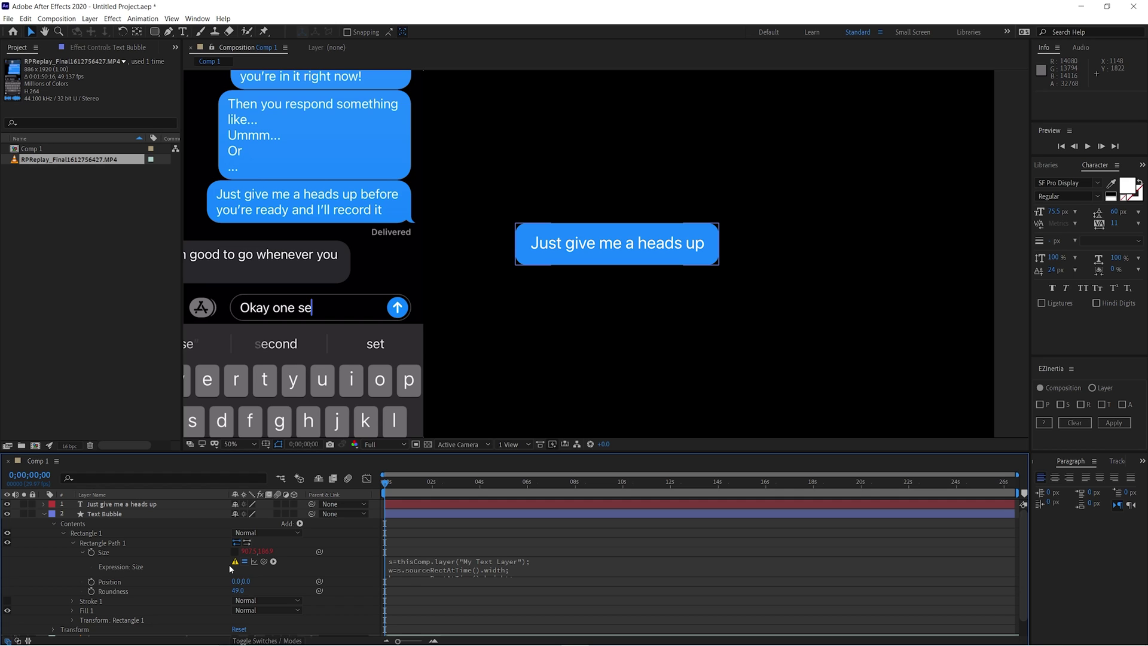
Read the error warning on the Size expression and find the layer name it refers to in the code
mouse_move(235, 566)
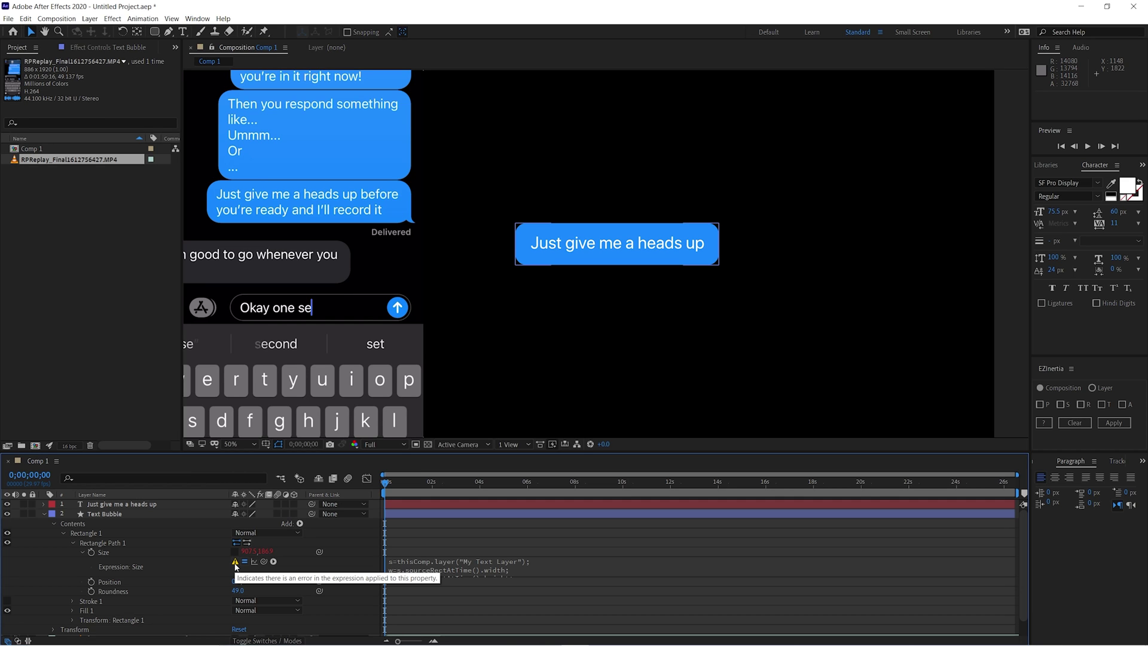
left_click(235, 563)
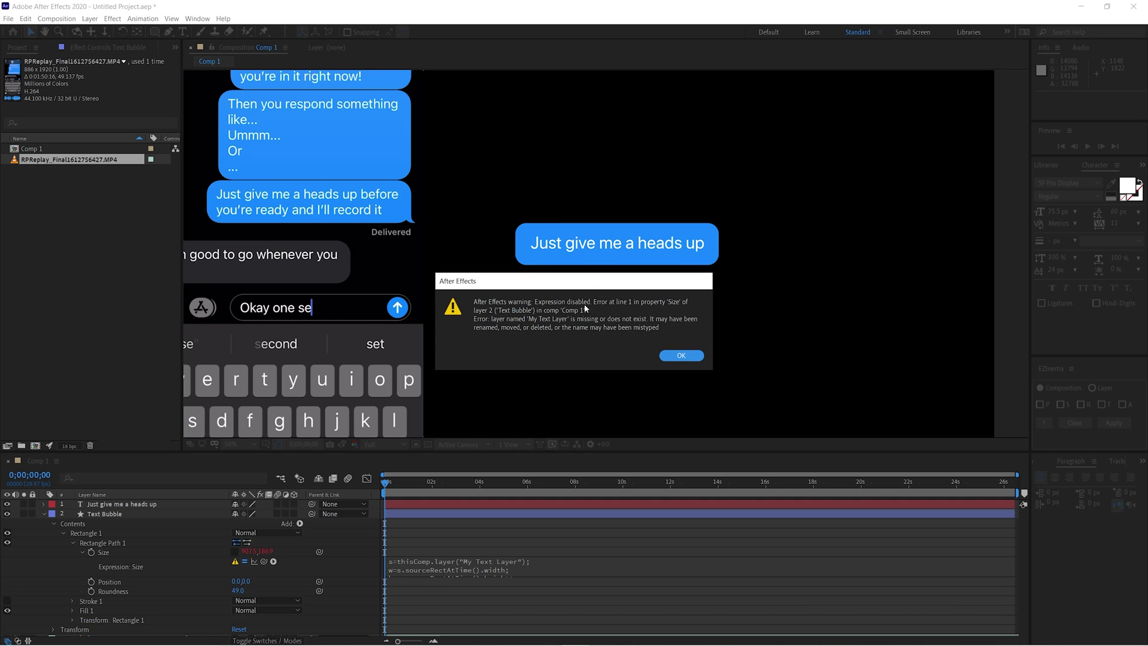
left_click(668, 358)
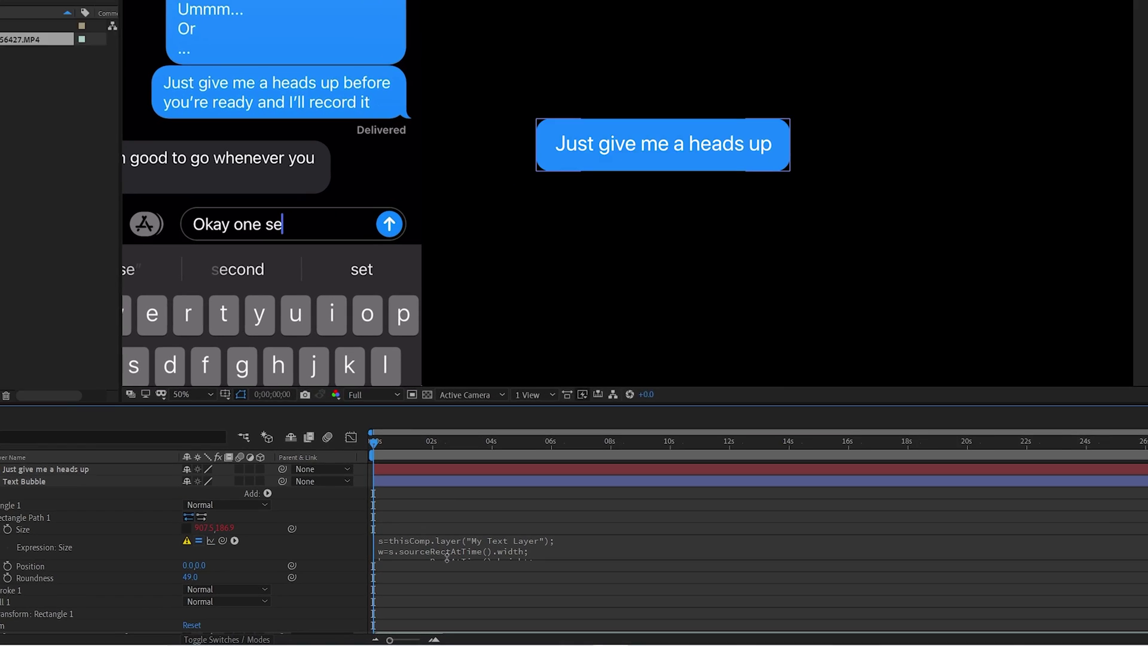
left_click(457, 565)
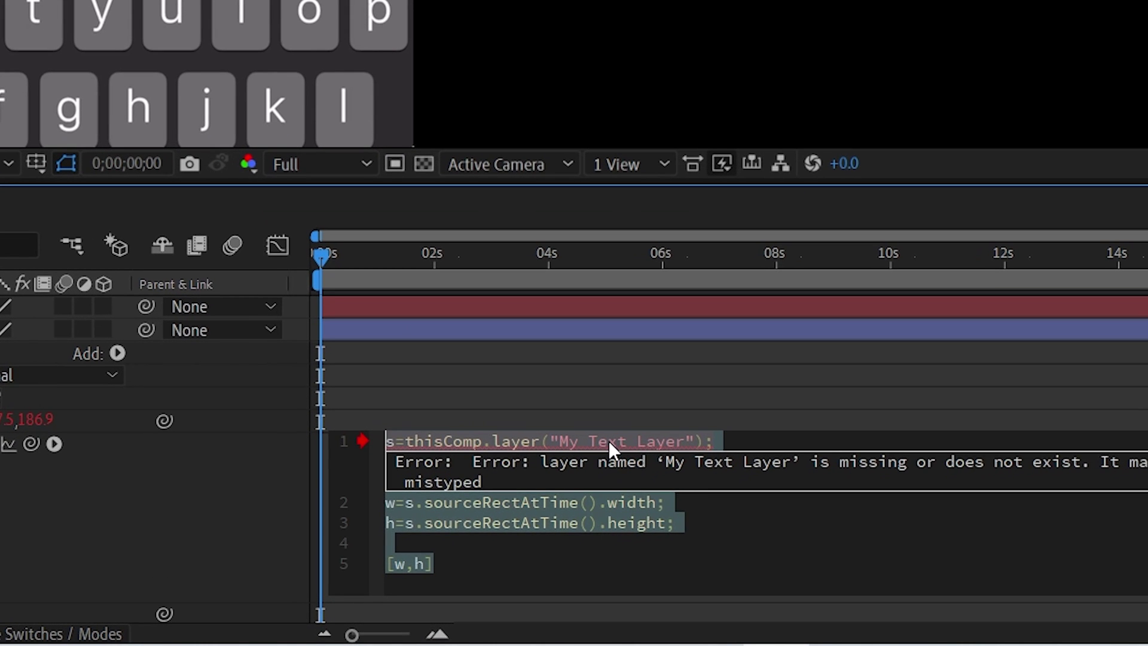
left_click(576, 479)
left_click_drag(561, 432, 687, 448)
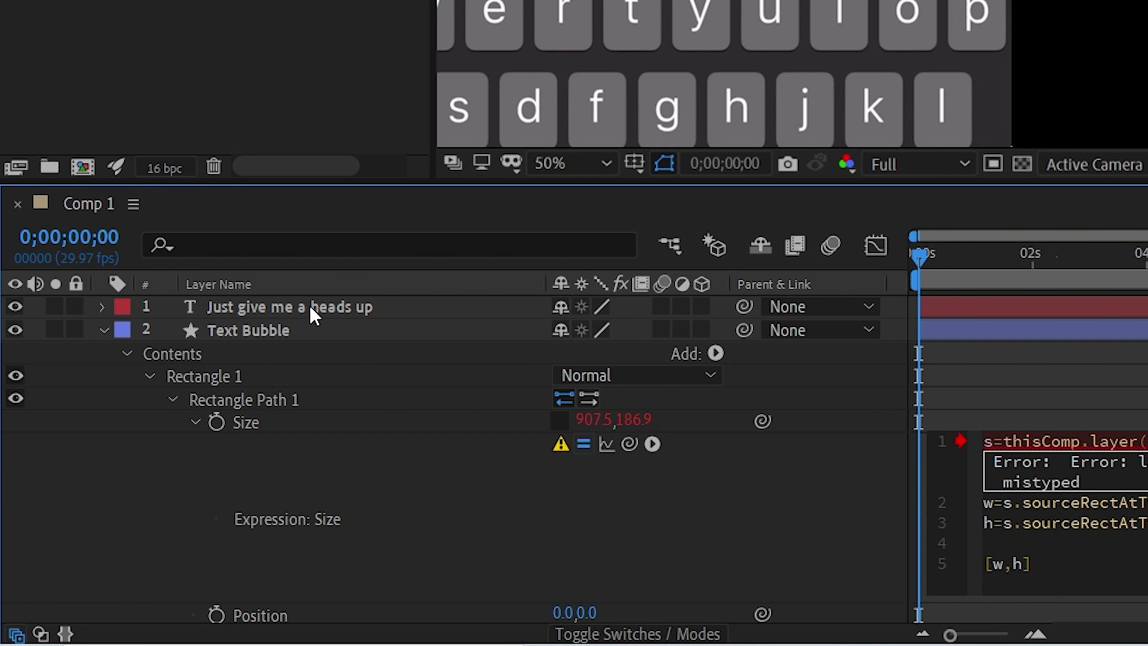
Copy the name of the "Just give me a heads up" text layer
left_click(311, 307)
key("Return")
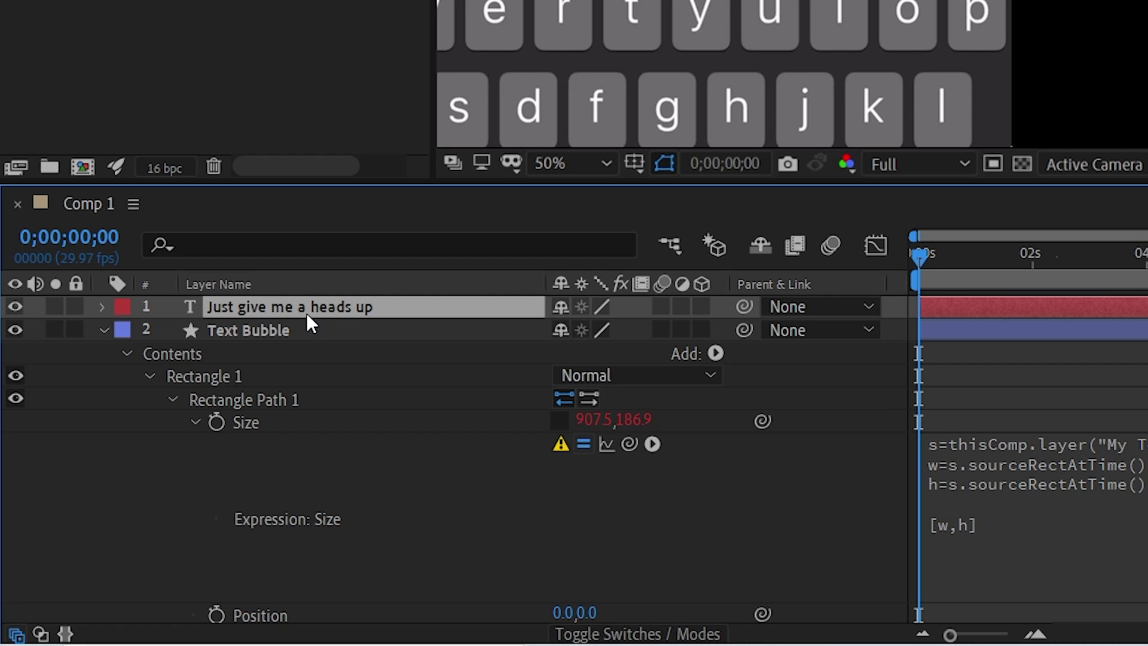
left_click(274, 307)
key("ctrl+c")
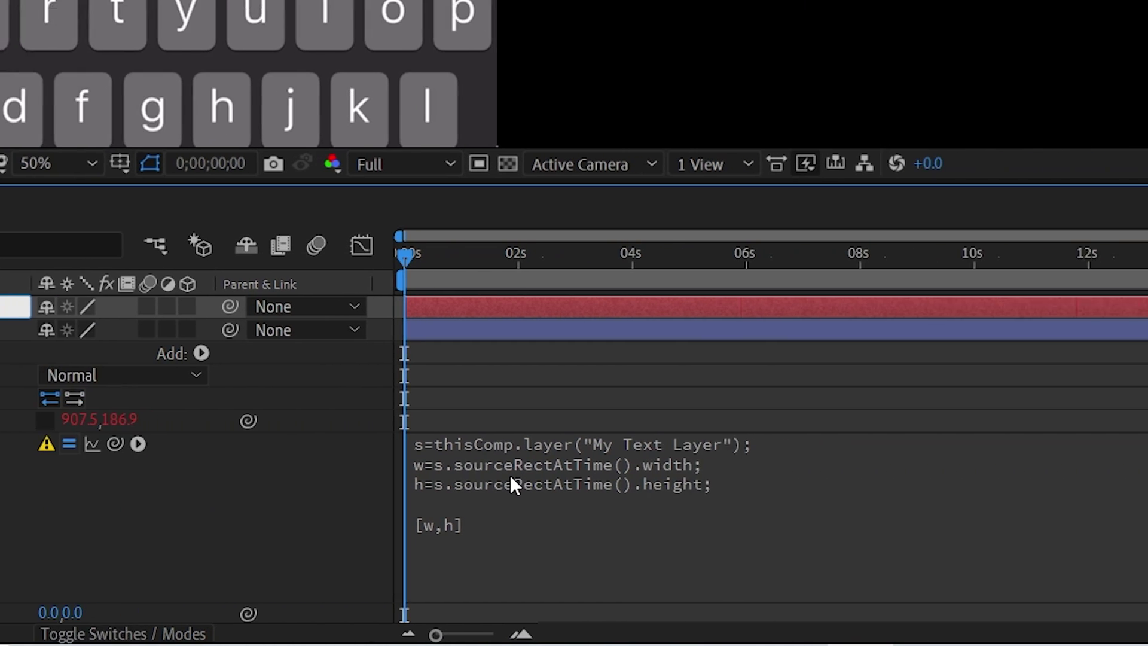
Replace "My Text Layer" in the Size expression with the copied name "Just give me a heads up" and apply it
left_click(1046, 486)
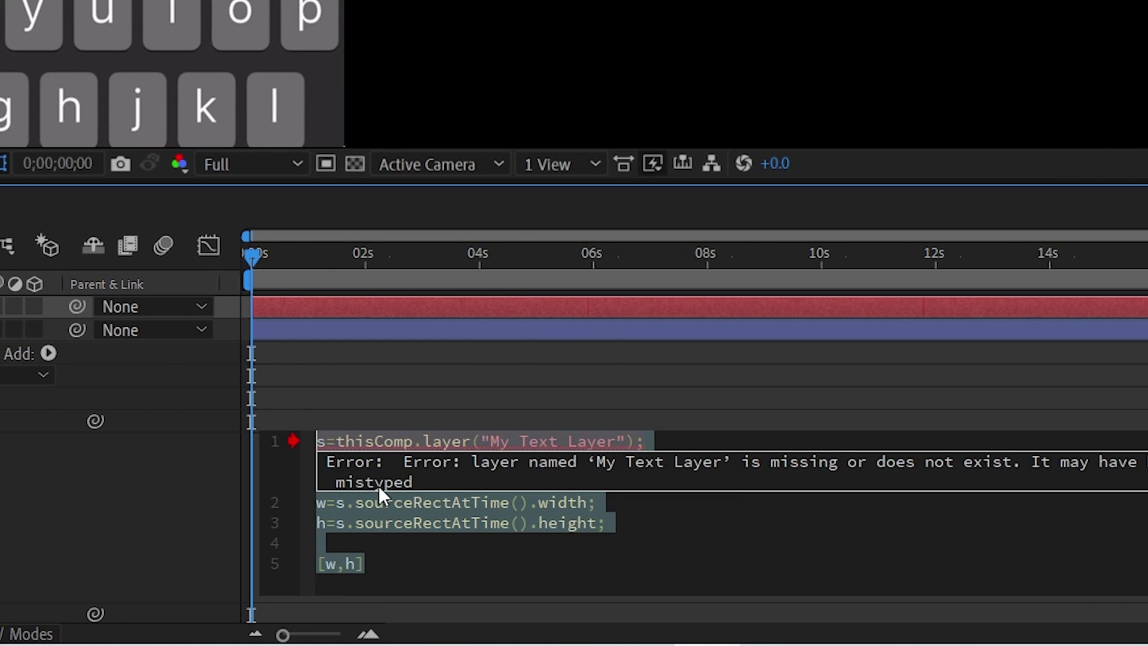
left_click(504, 441)
double_click(499, 442)
left_click_drag(508, 441, 616, 442)
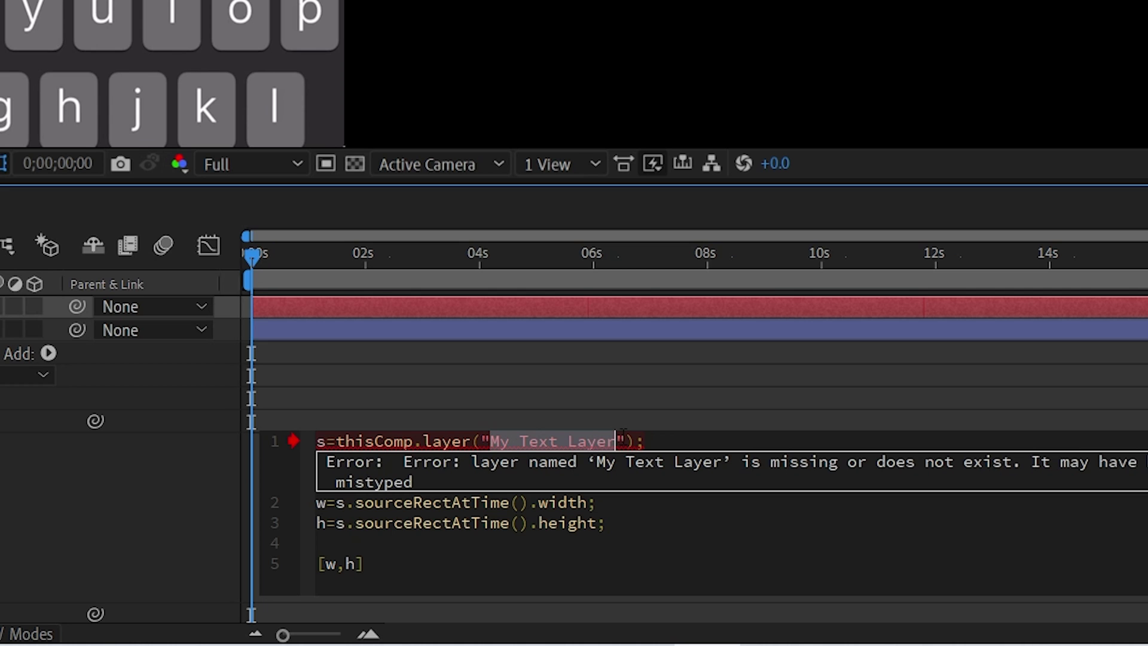
key("ctrl+v")
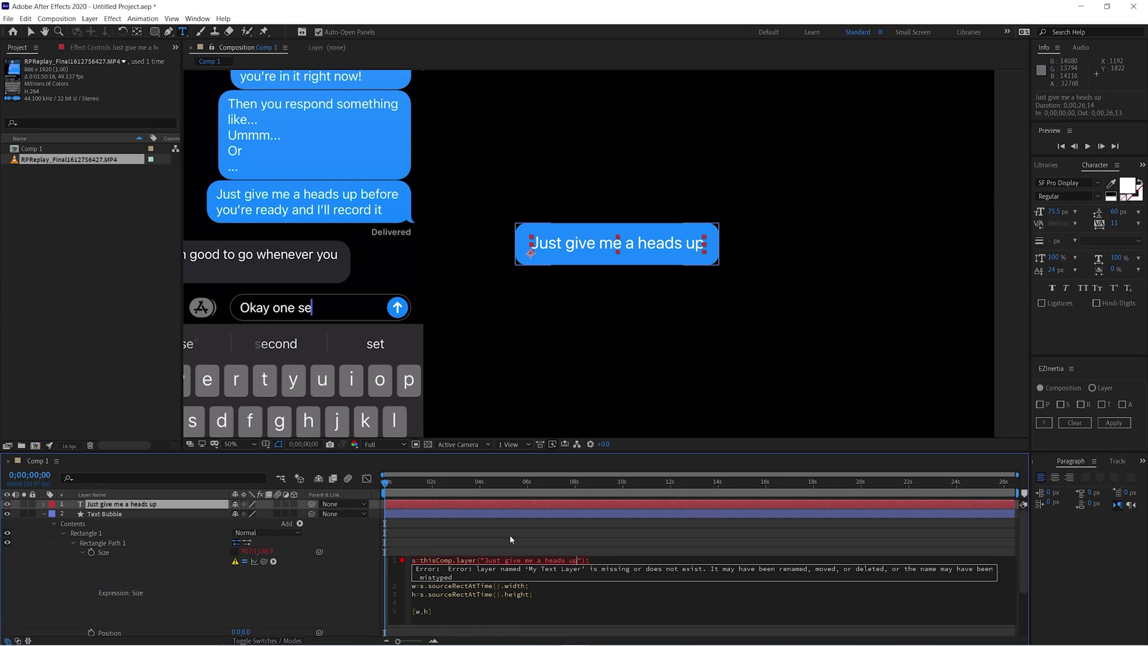
left_click(509, 536)
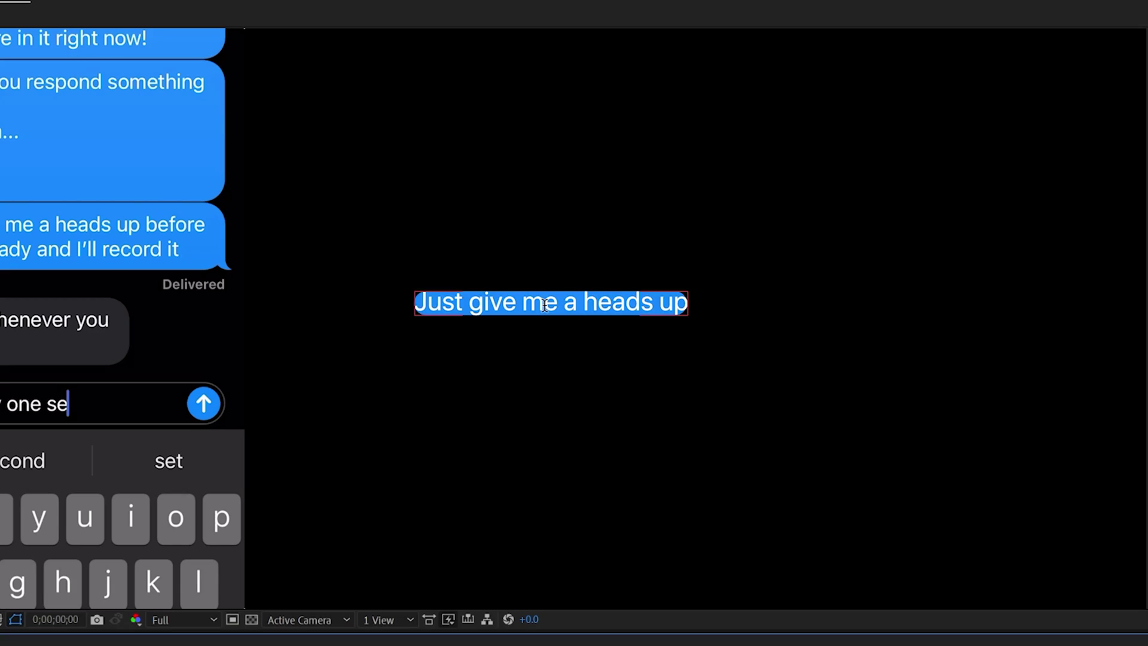
Change the bubble's message text to "Just give me a sec"
key("ctrl+a")
type("Just give me a se")
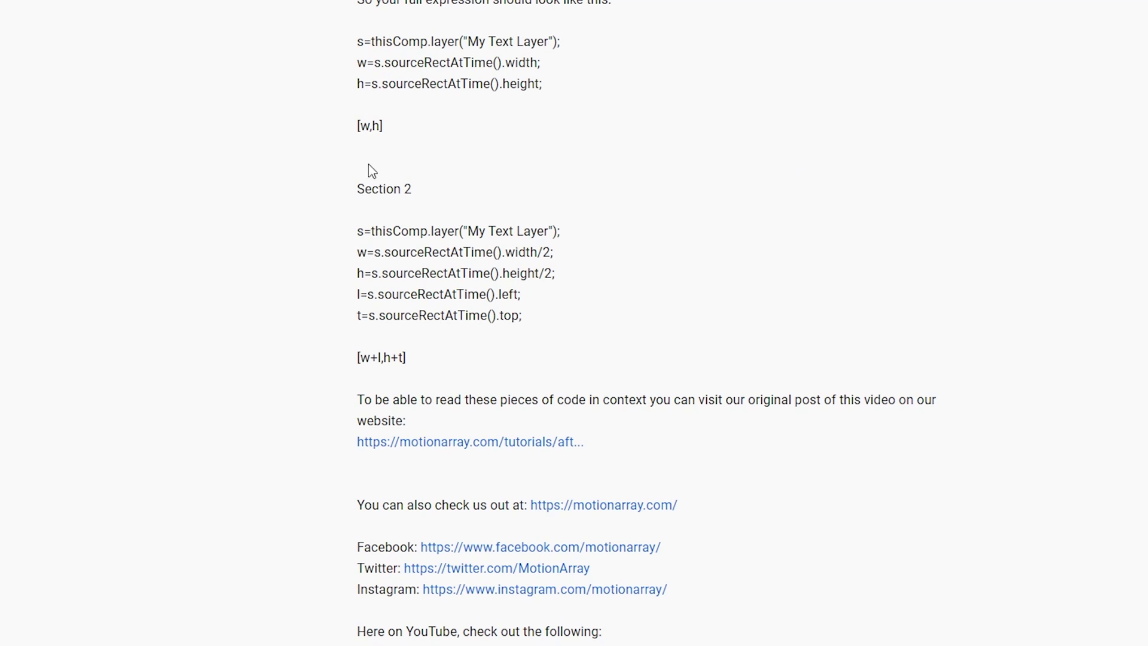
Switch to the web page with the expression code and copy the Section 2 expression ending in [w+l,h+t]
left_click_drag(351, 195, 422, 205)
left_click(422, 206)
left_click_drag(357, 231, 512, 359)
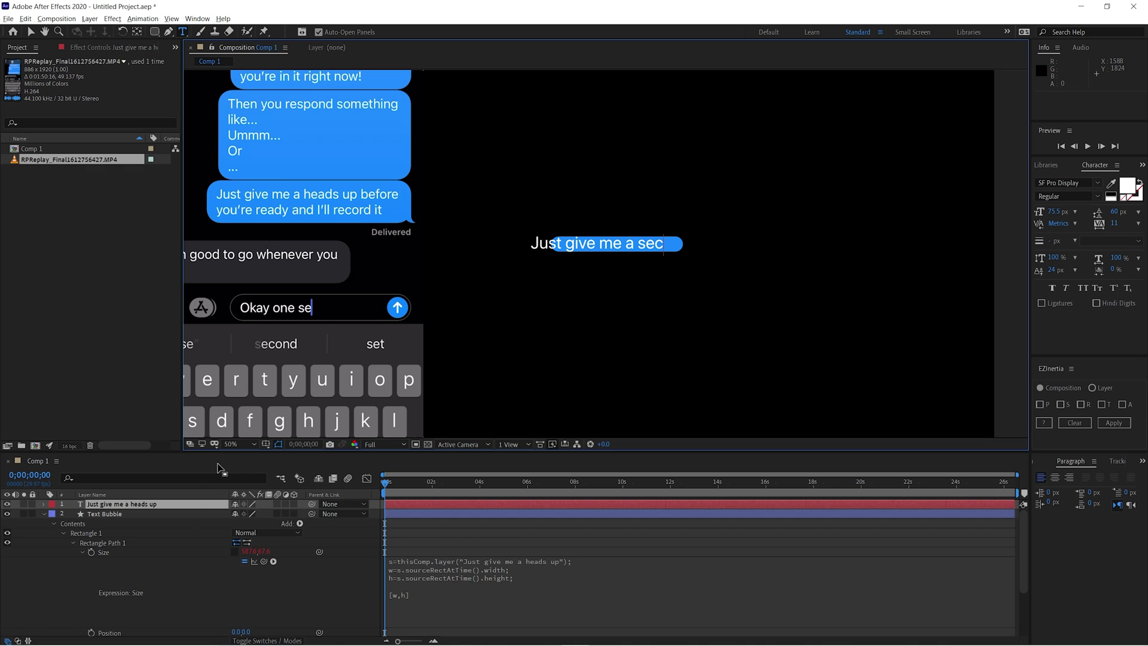
Compare the rectangle path properties in the Text Bubble layer's contents with the layer's own Transform properties
scroll(184, 547, "down", 1)
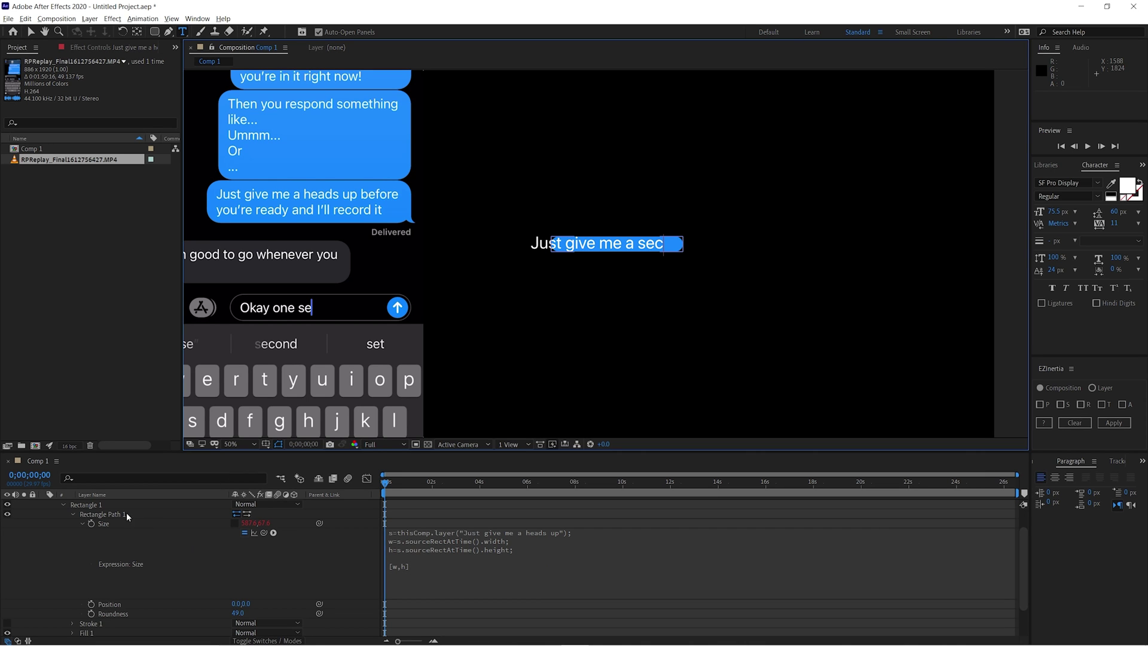
scroll(106, 607, "up", 1)
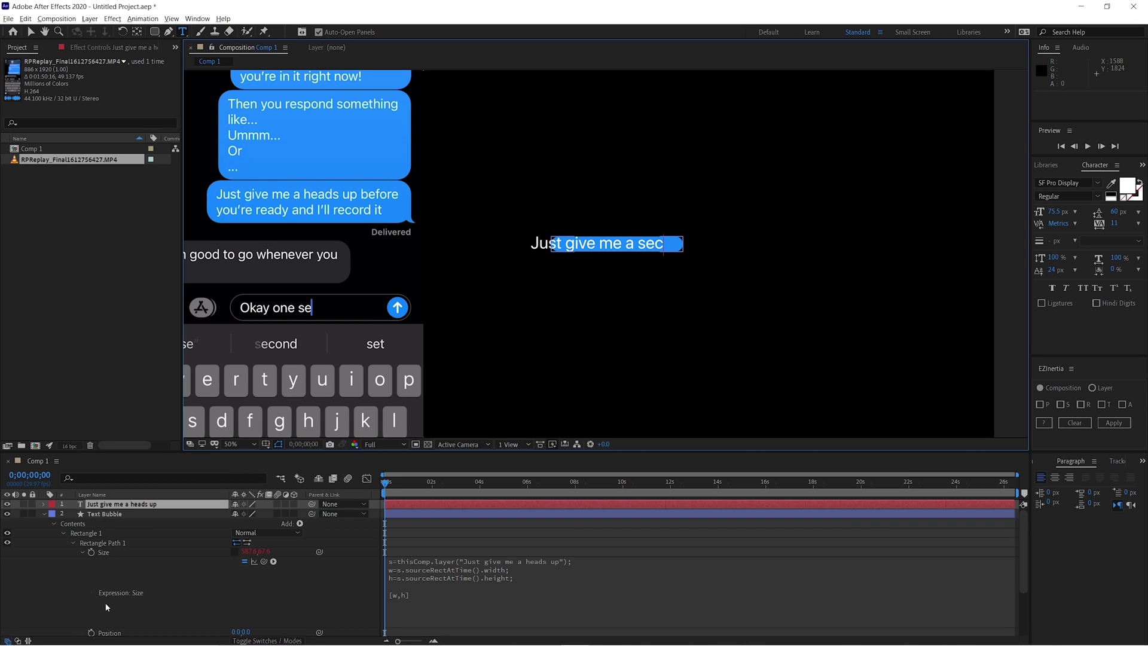
left_click(73, 526)
left_click(86, 535)
left_click(96, 544)
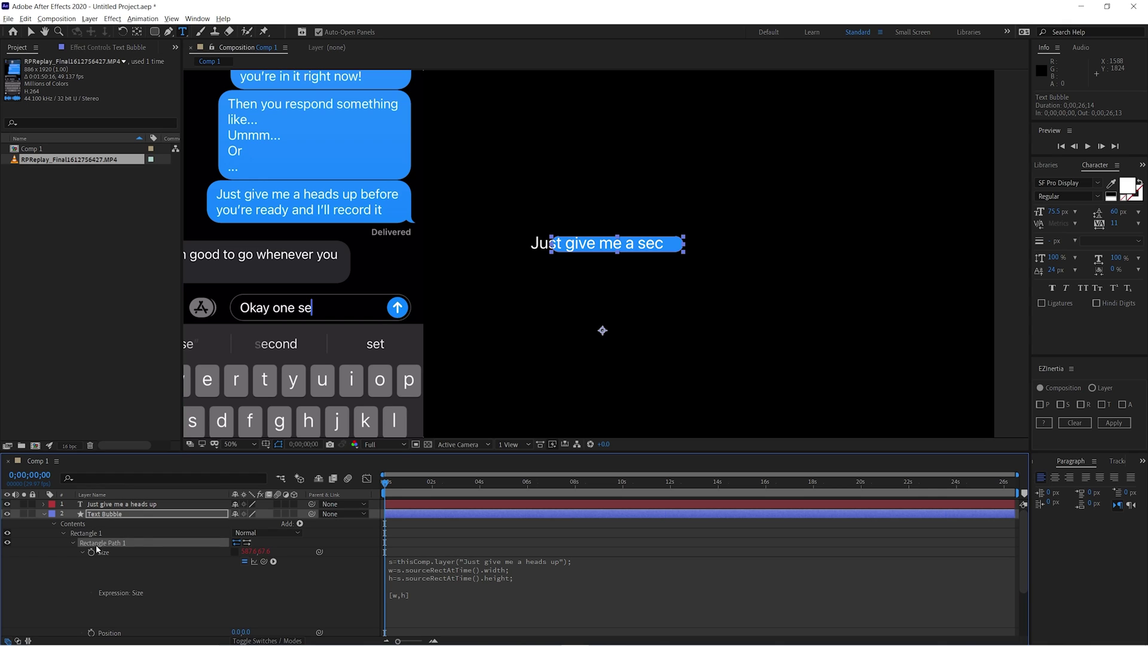
left_click(54, 524)
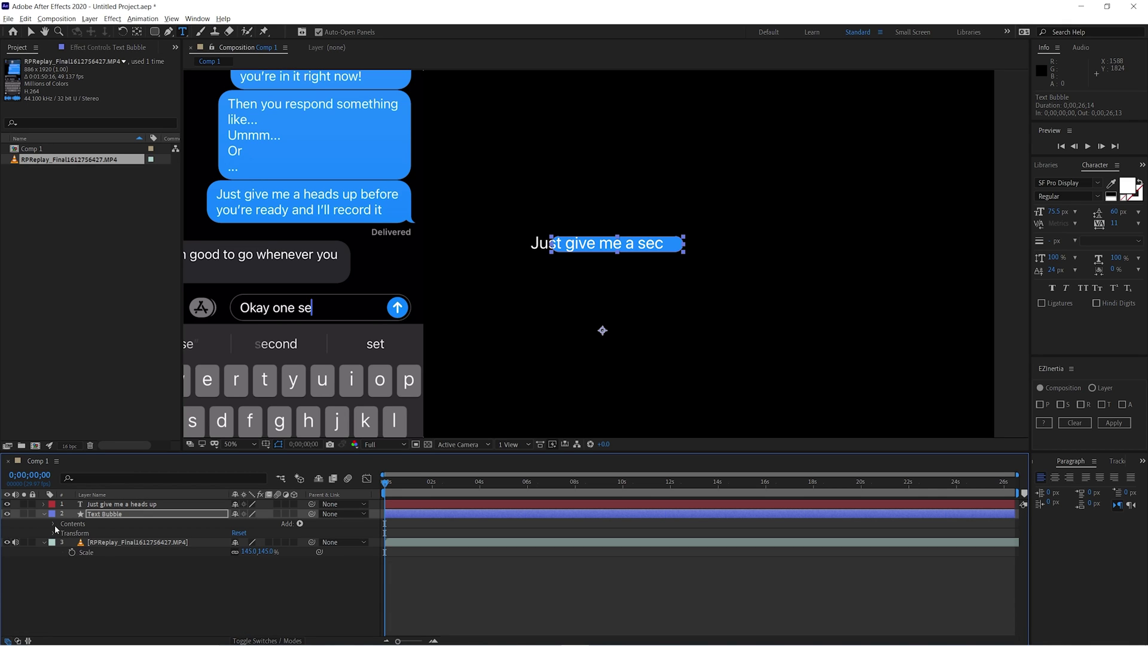
left_click(53, 533)
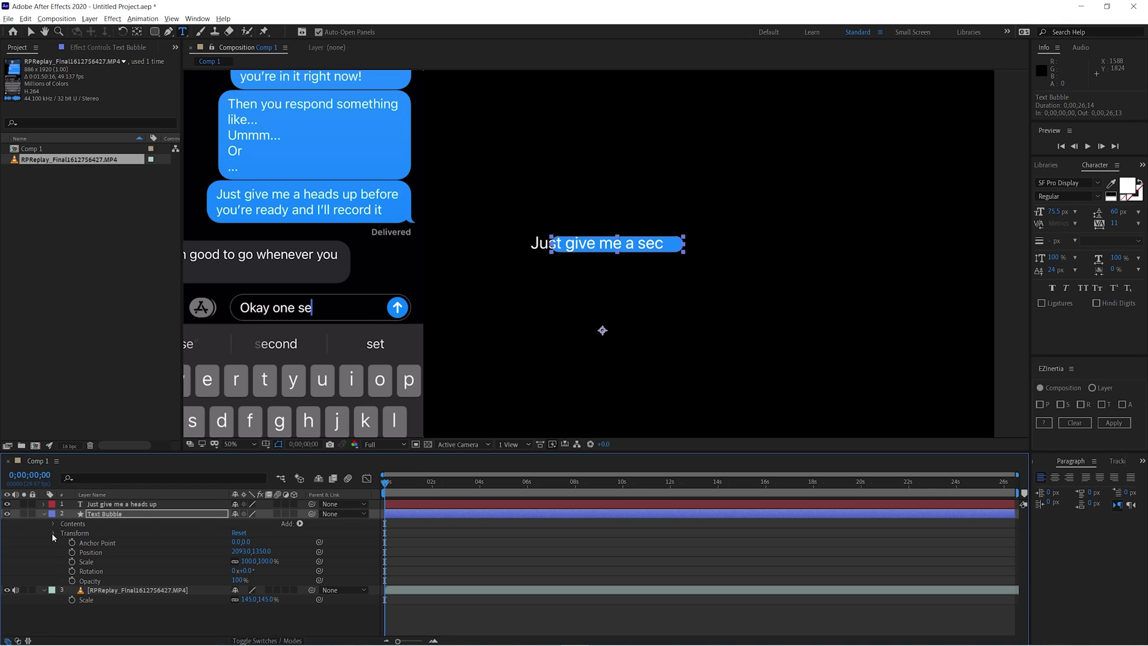
left_click(52, 532)
Add an expression to the Position of Rectangle Path 1 in the Text Bubble layer and paste the copied Section 2 code
left_click(53, 523)
scroll(52, 523, "down", 1)
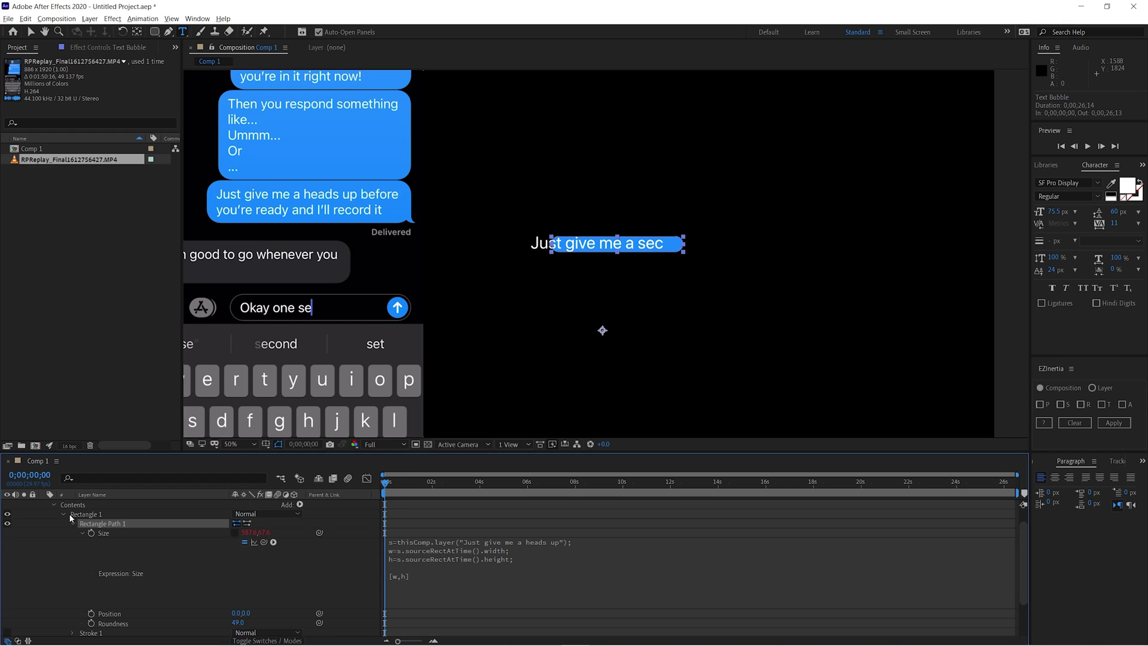
left_click(90, 614, "alt")
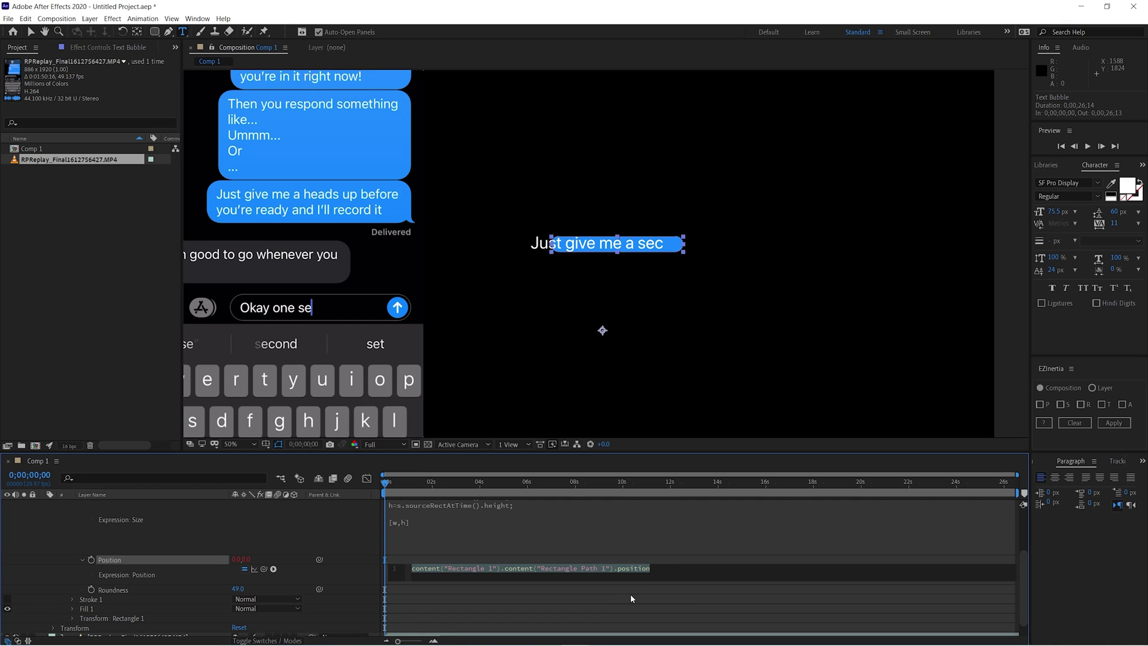
key("ctrl+v")
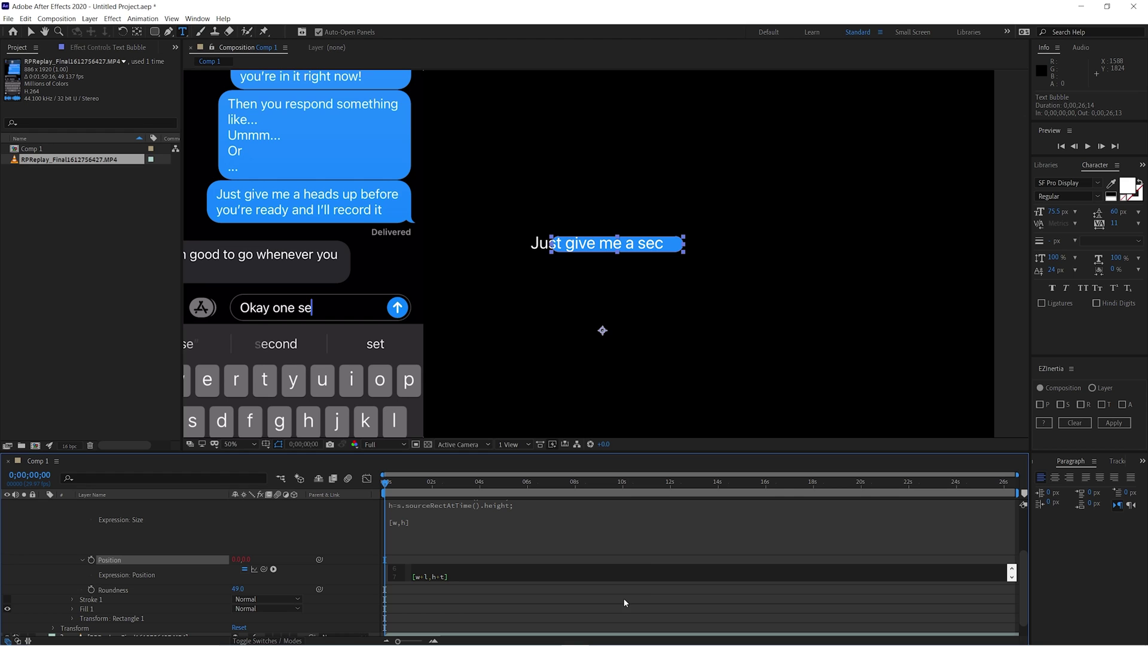
left_click(623, 598)
Copy the name of the "Just give me a heads up" text layer for the Position expression
scroll(488, 595, "up", 5)
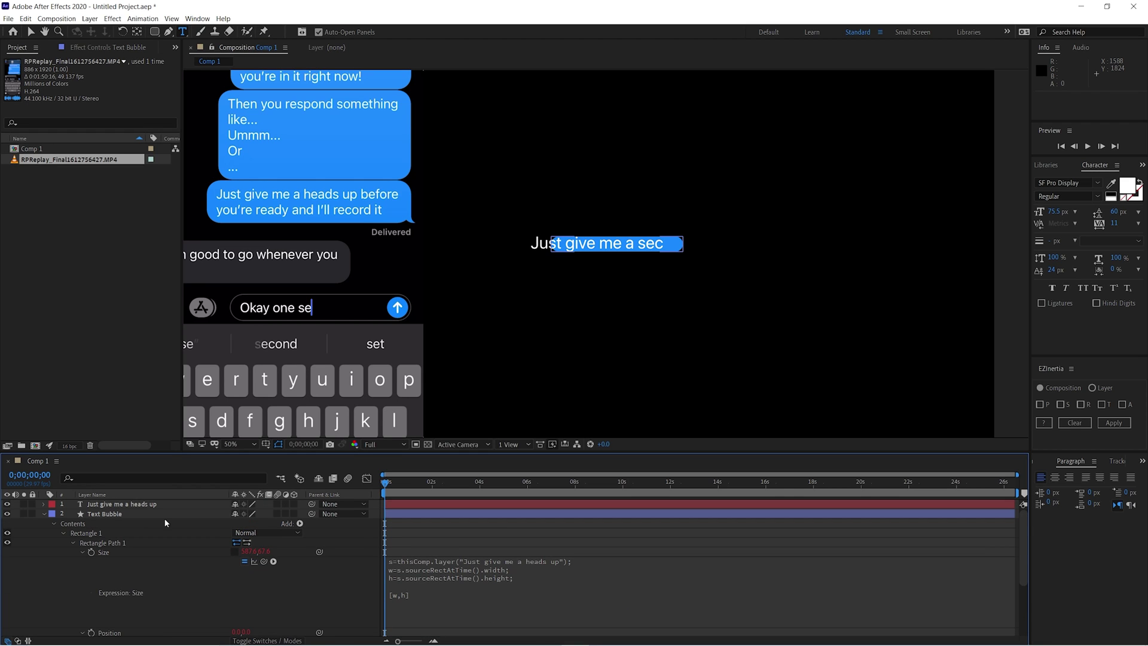
left_click(106, 504)
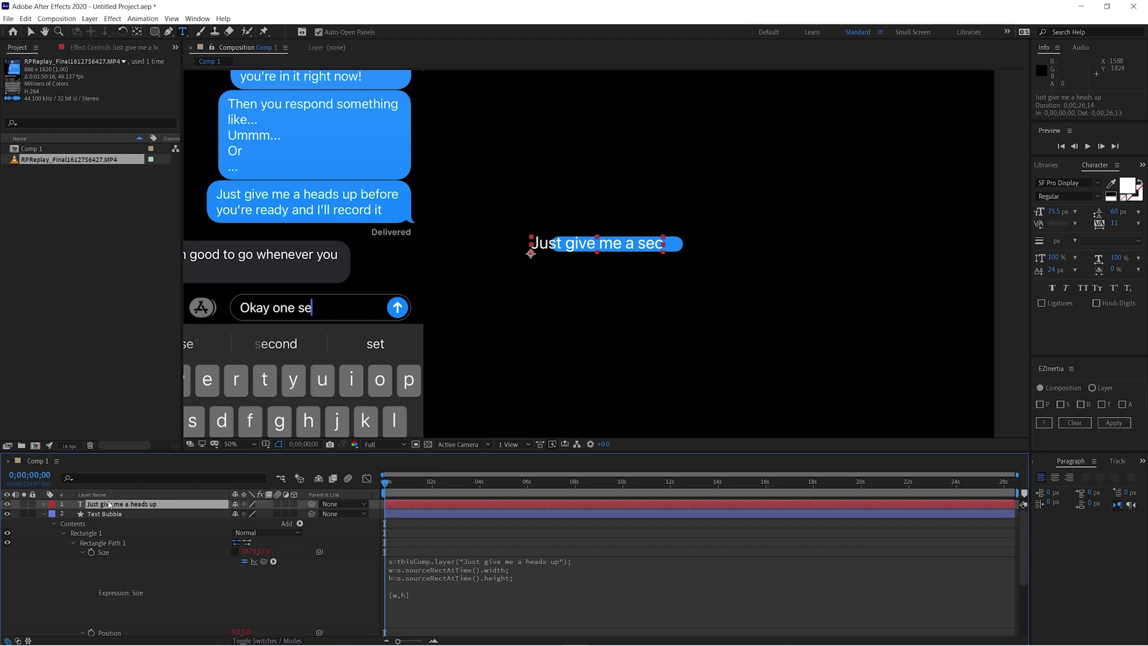
key("Return")
key("ctrl+c")
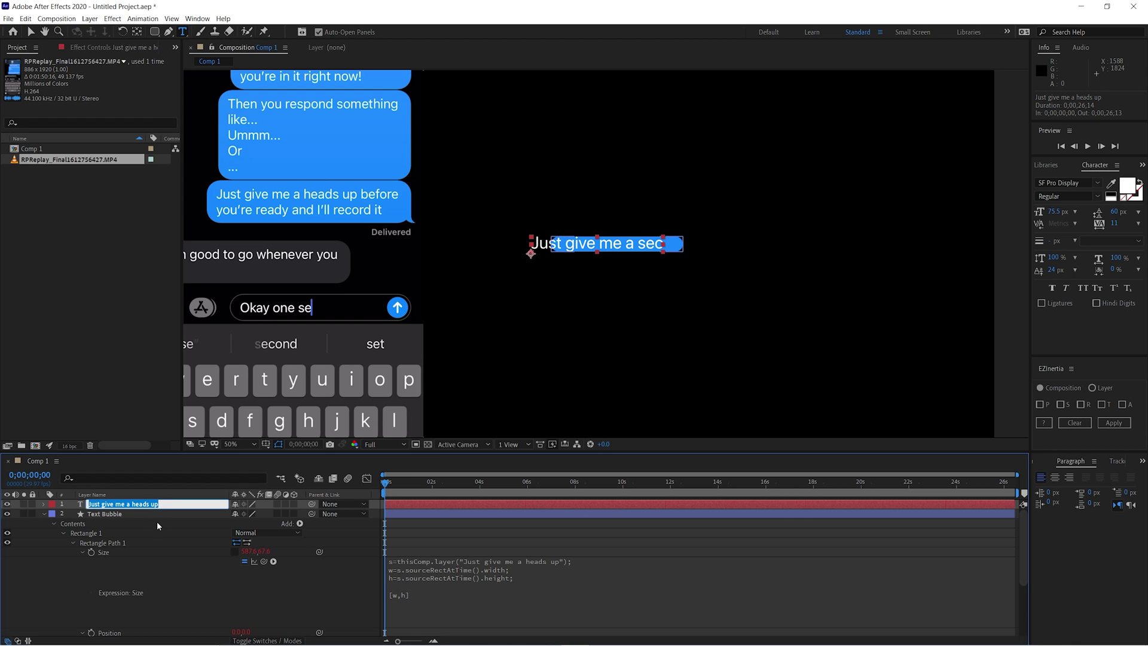
left_click(550, 535)
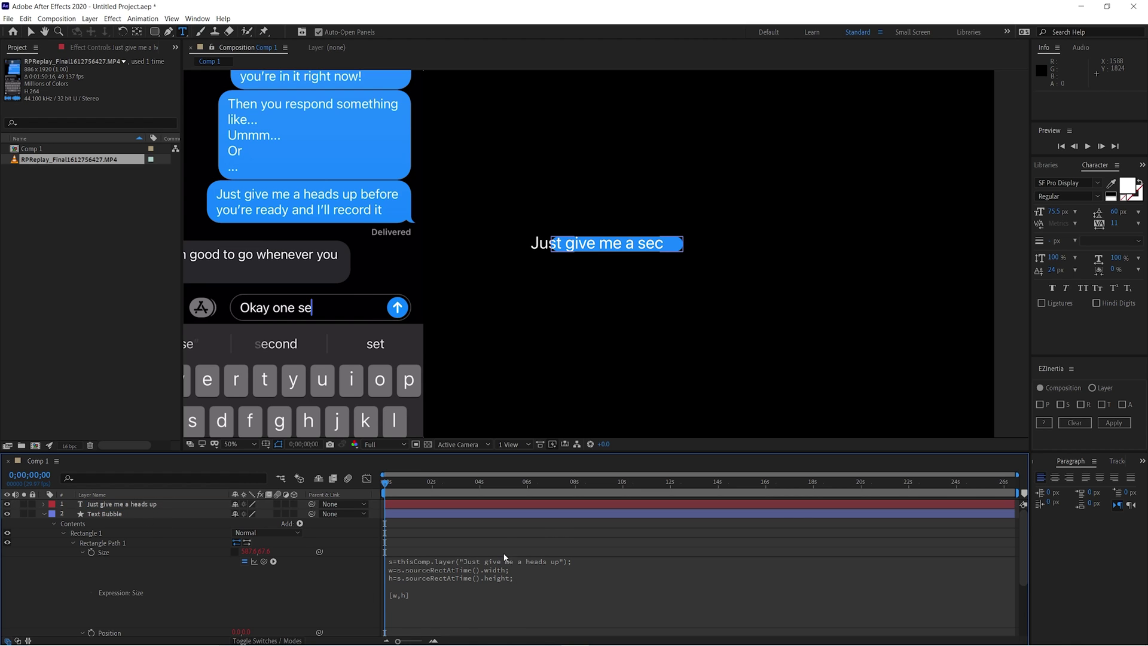
Replace "My Text Layer" in the Position expression with the copied layer name "Just give me a heads up"
scroll(526, 568, "down", 3)
left_click(493, 563)
left_click(500, 553)
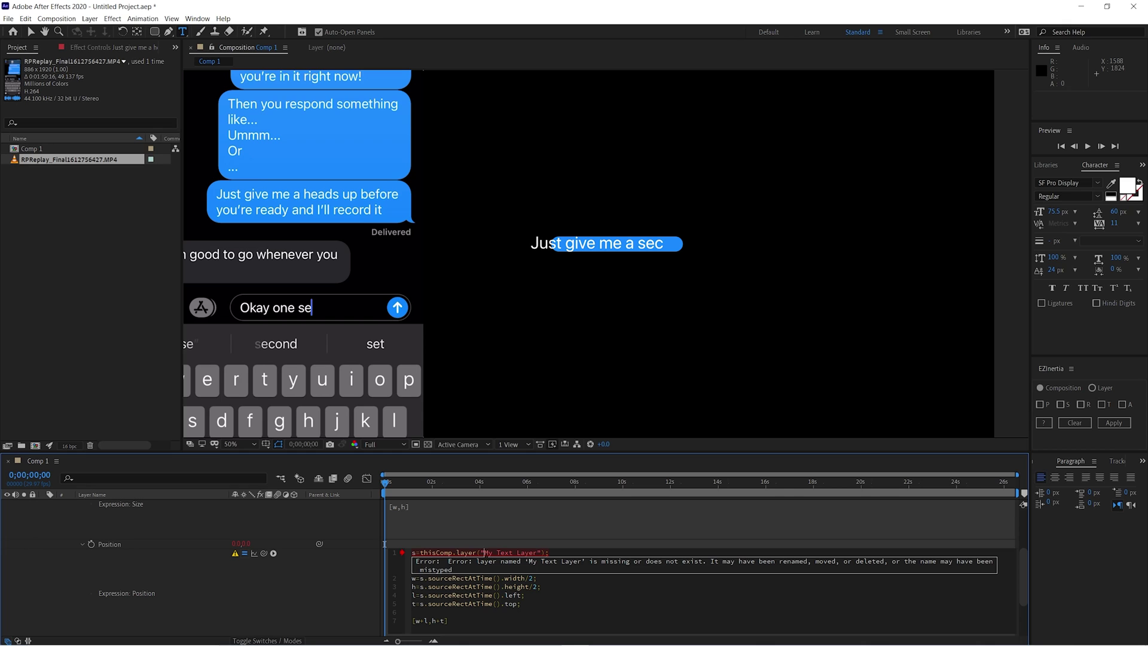
key("shift+Right")
key("shift+Right")
key("shift+Right")
key("shift+Right")
key("shift+Right")
key("shift+Right")
key("shift+Right")
key("shift+Right")
key("shift+Right")
key("ctrl+v")
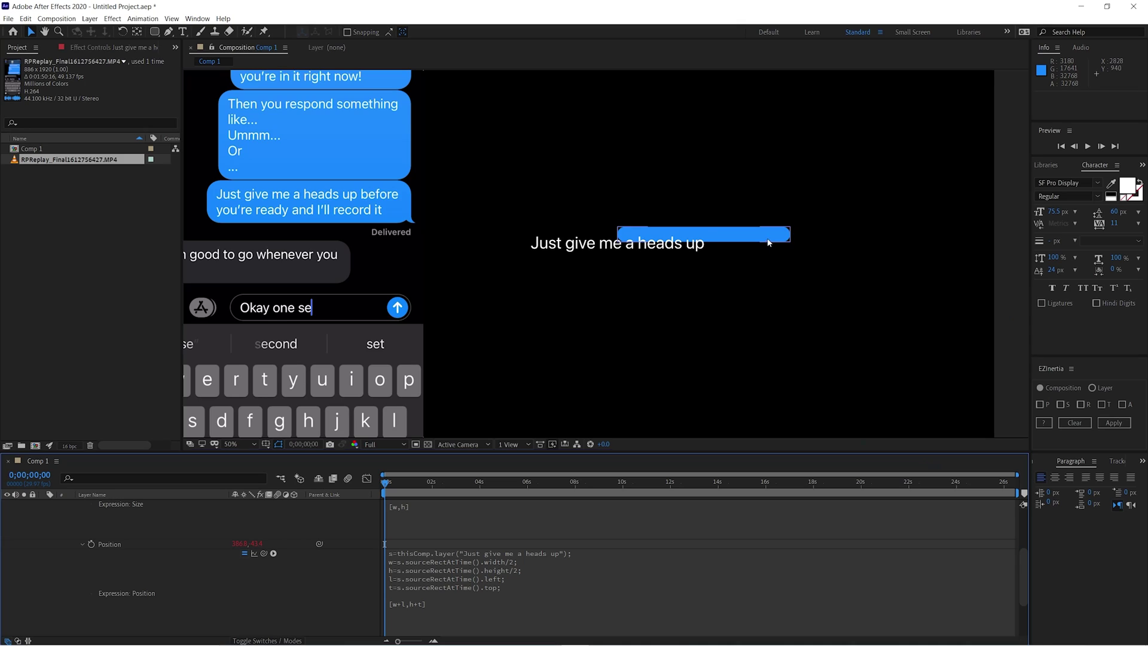
Move the Text Bubble shape directly behind the message text, to about position 1703, 1388, and deselect it
left_click_drag(713, 237, 680, 248)
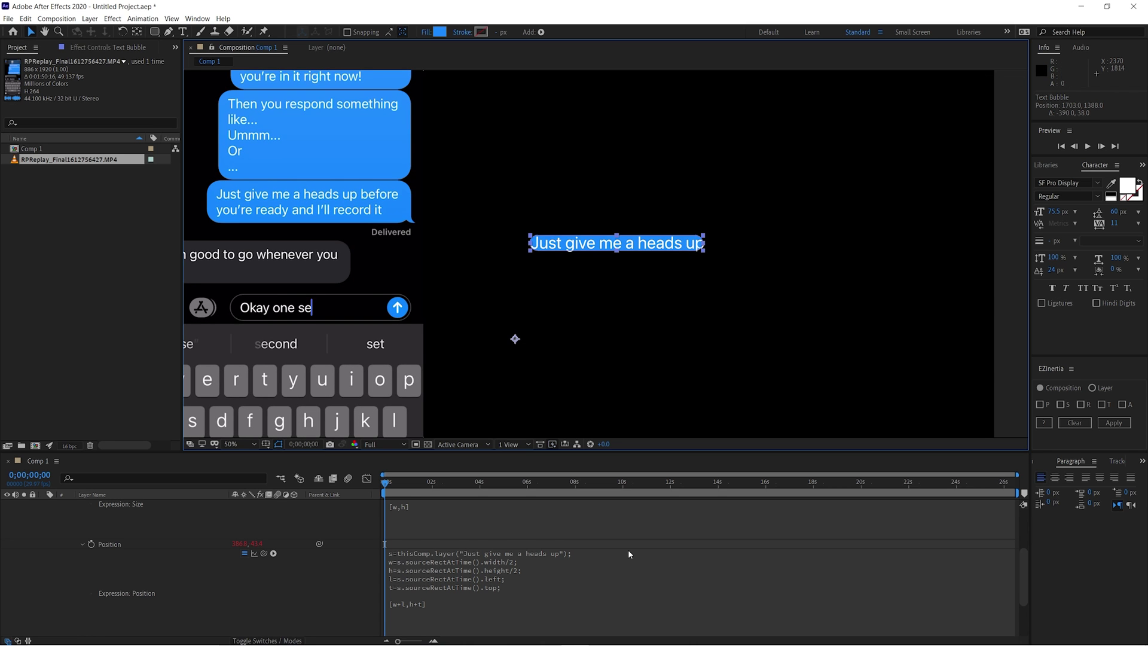
left_click(601, 534)
left_click(317, 548)
scroll(317, 548, "up", 3)
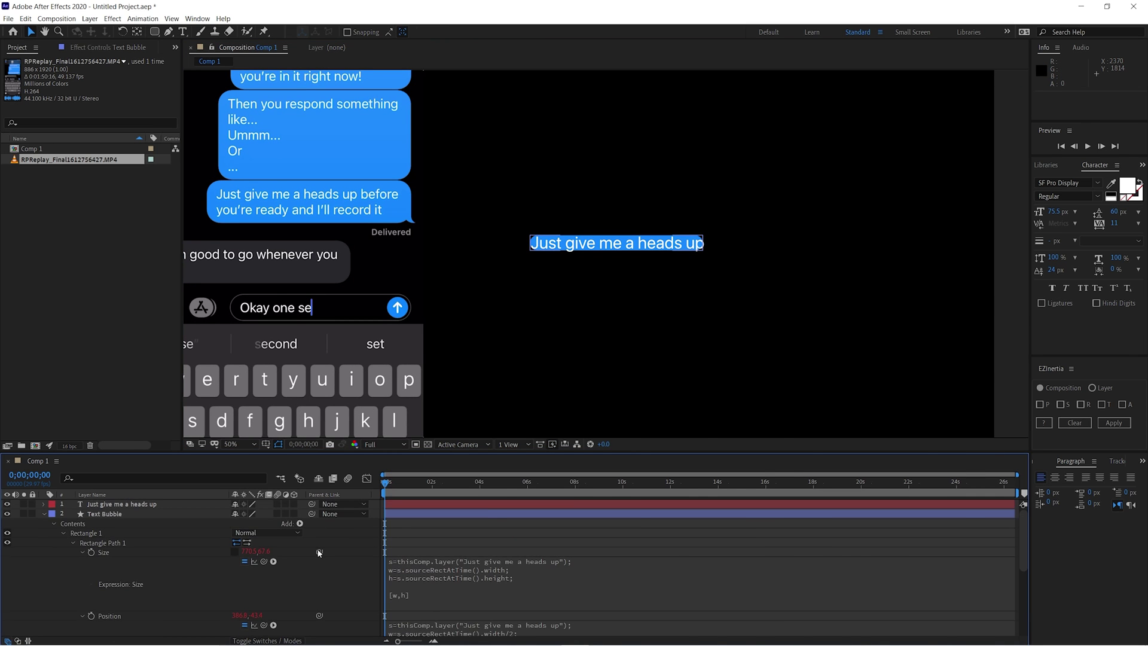
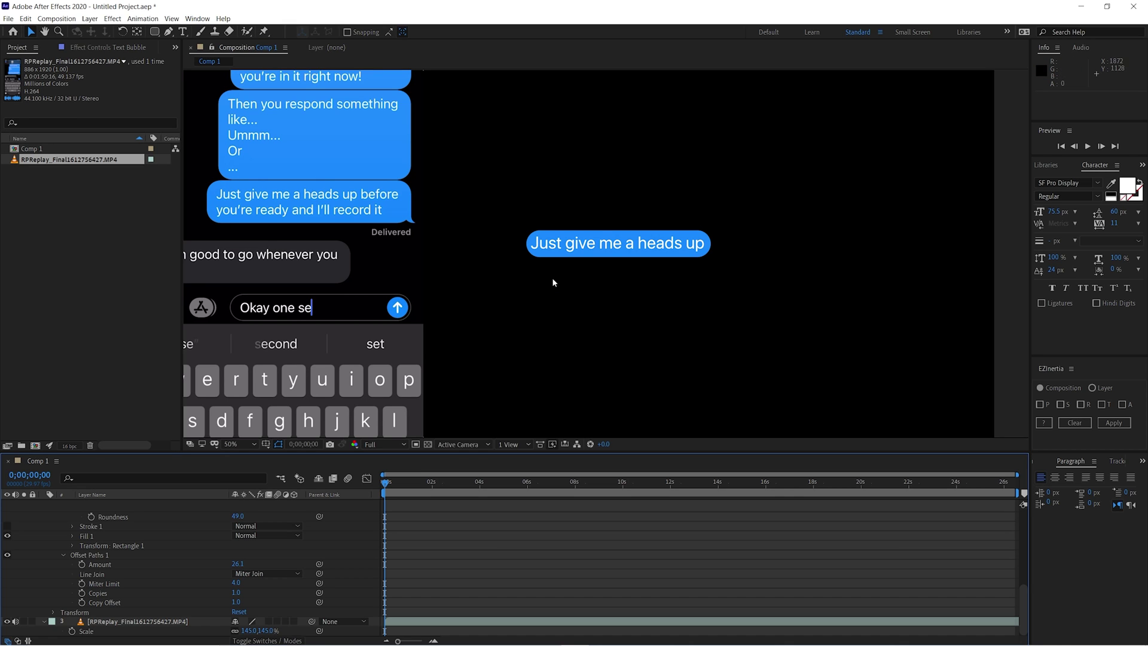
Set the Text Bubble layer's horizontal scale alone to 103.4% and its position to 1695, 1392 to even out the side padding
scroll(178, 537, "up", 5)
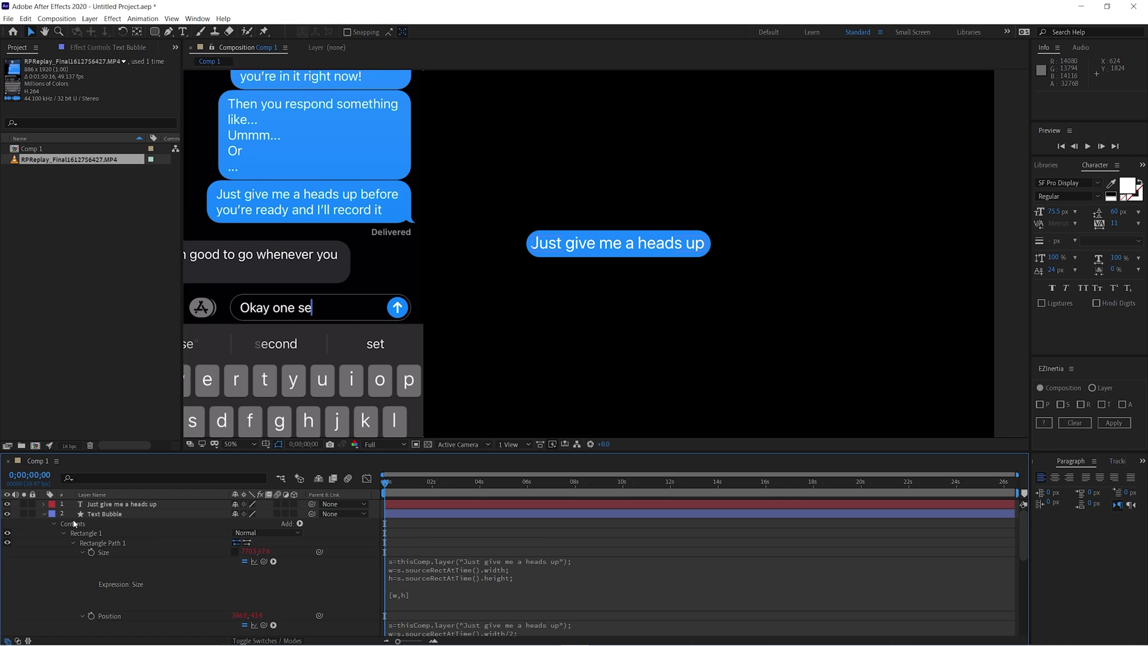
scroll(41, 518, "down", 1)
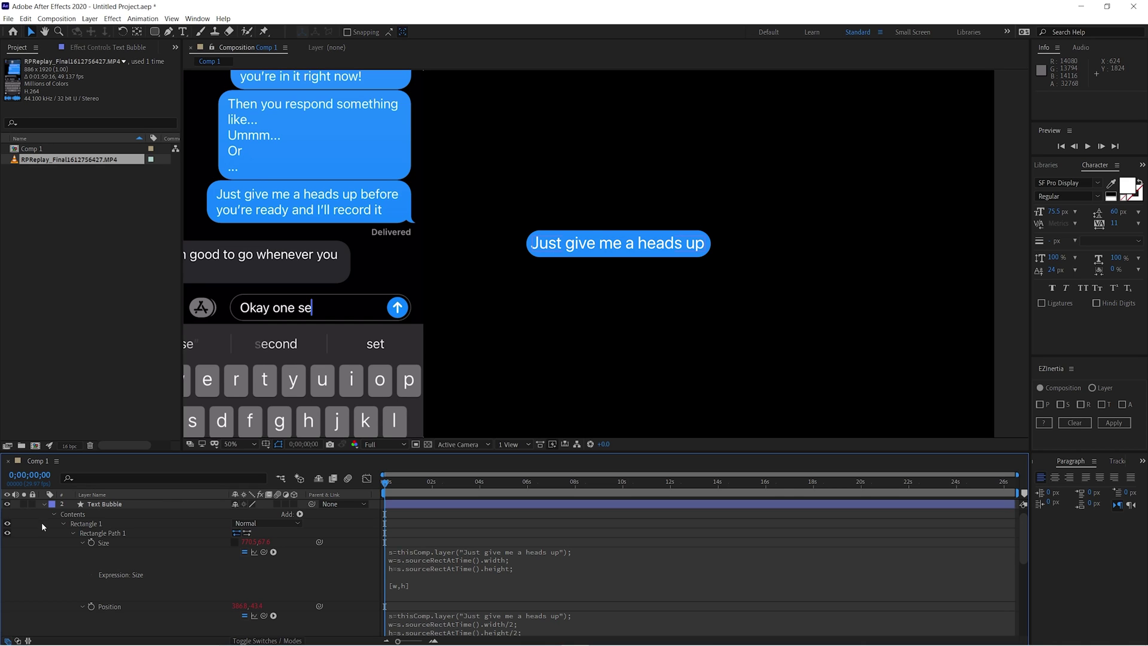
left_click(52, 513)
left_click(53, 534)
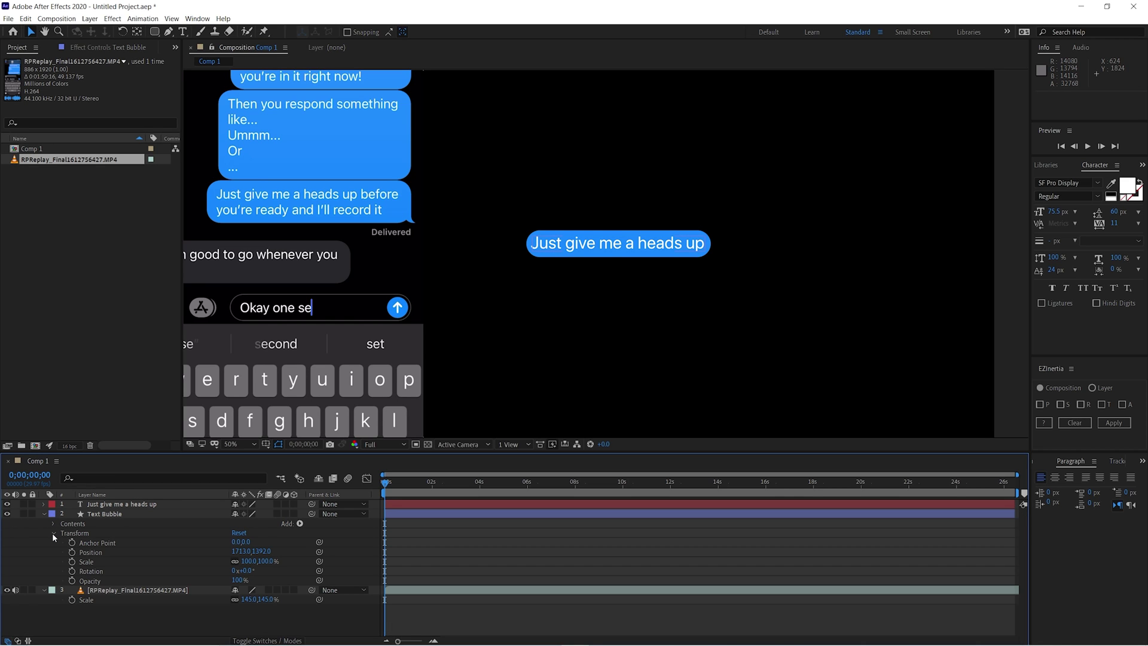
left_click(94, 562)
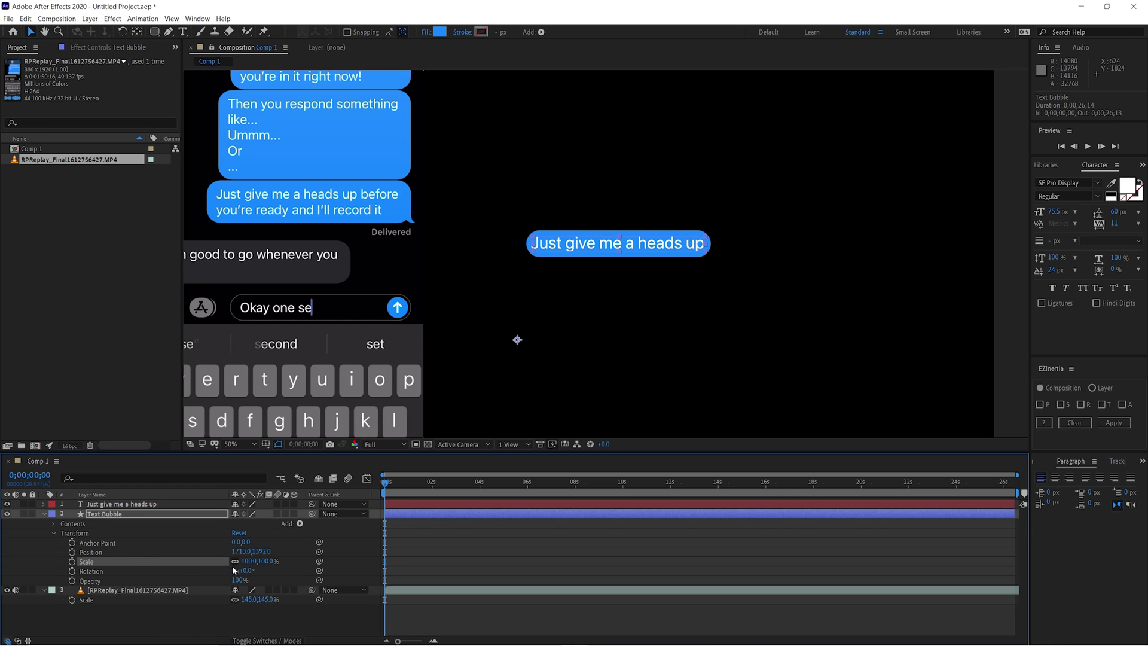
left_click_drag(250, 562, 263, 561)
left_click_drag(240, 555, 231, 552)
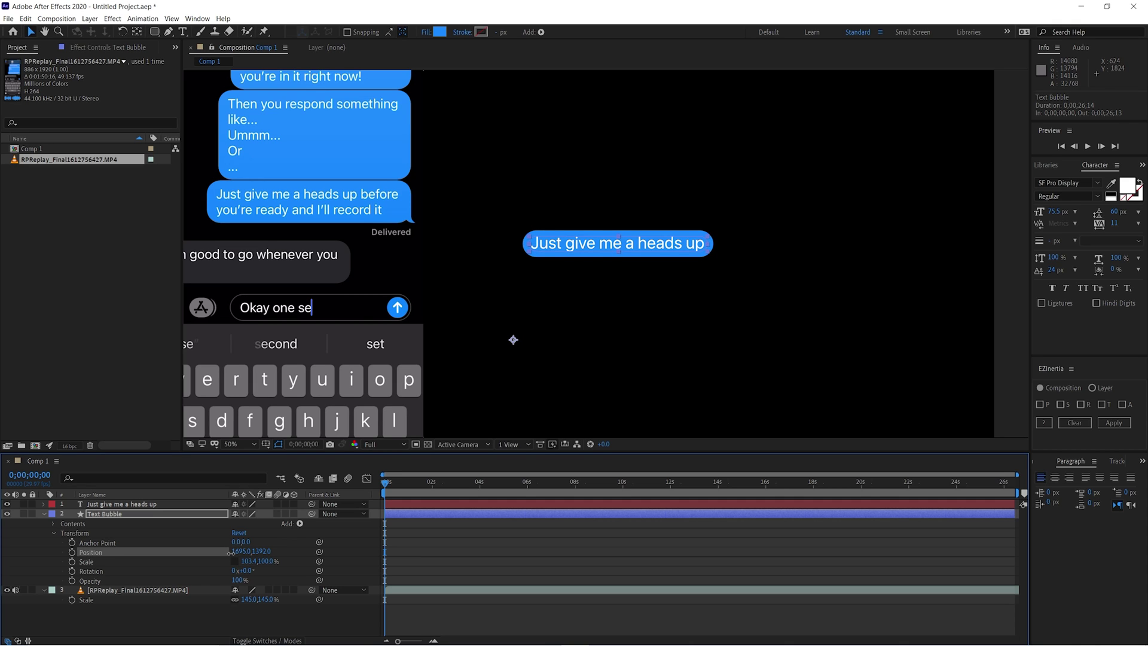
left_click(461, 565)
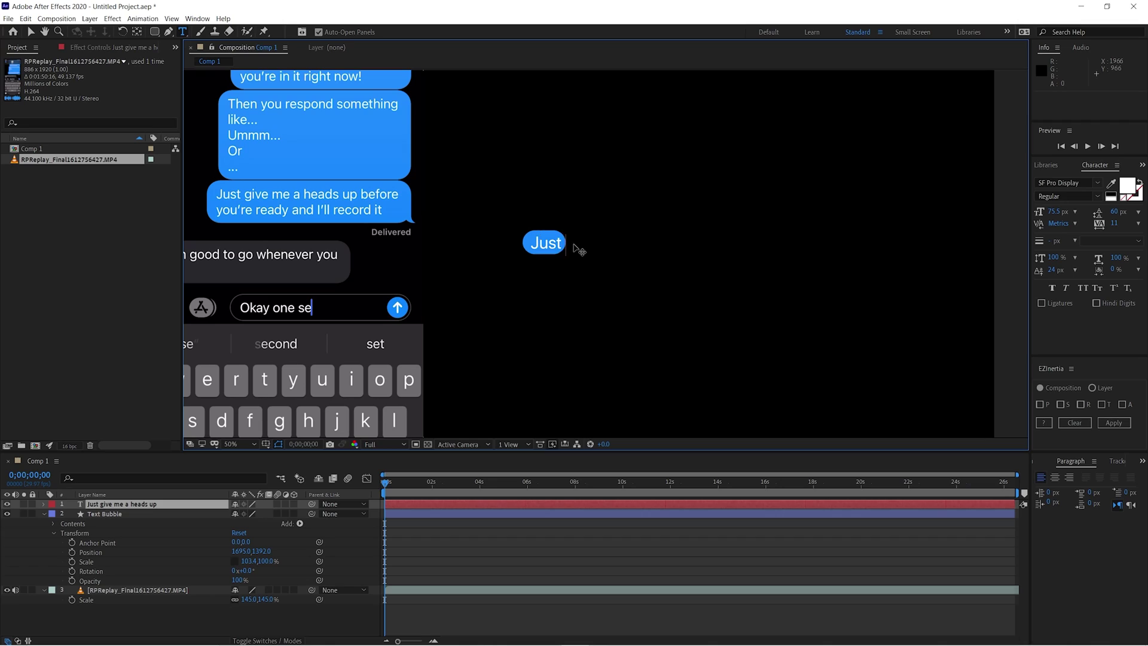
Change the message to "Hey You're late! We said 4:30!" with "Where are you?" on a second line, and set its leading to 85 px
type("give me a heads up")
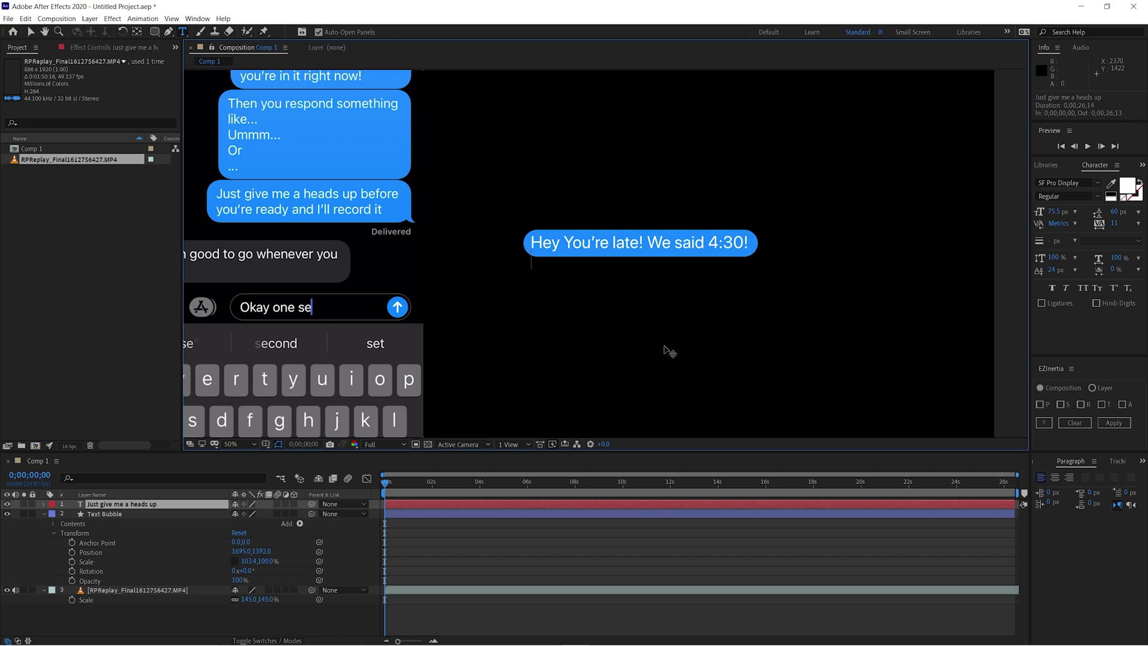
type("Where are you?")
key("ctrl+a")
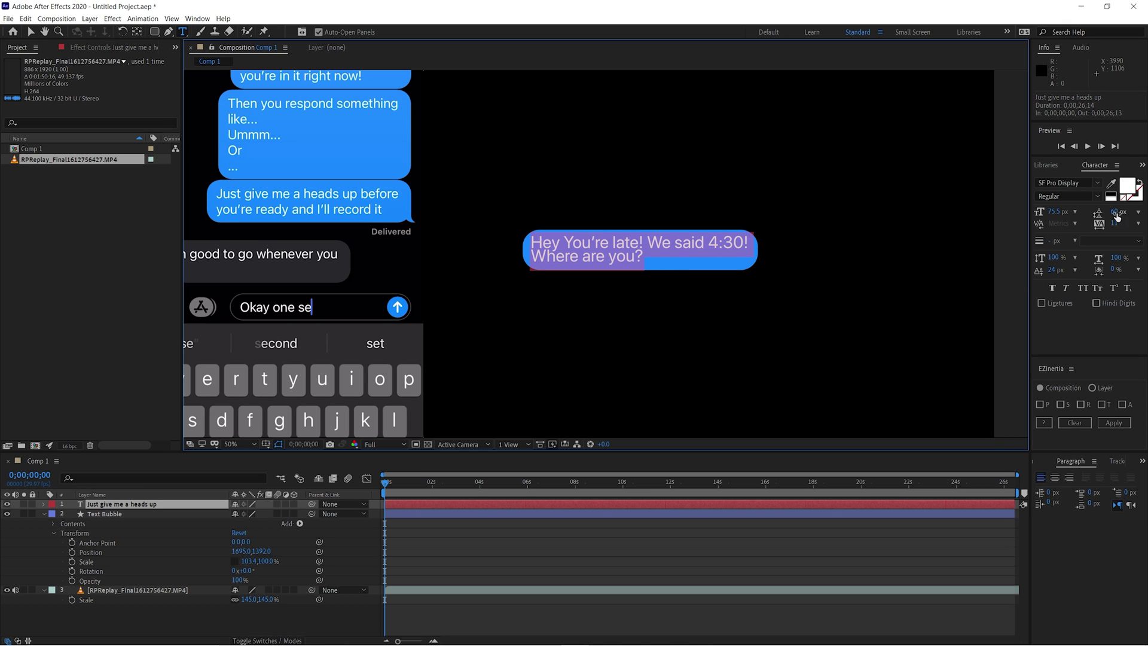
left_click_drag(1117, 217, 1109, 263)
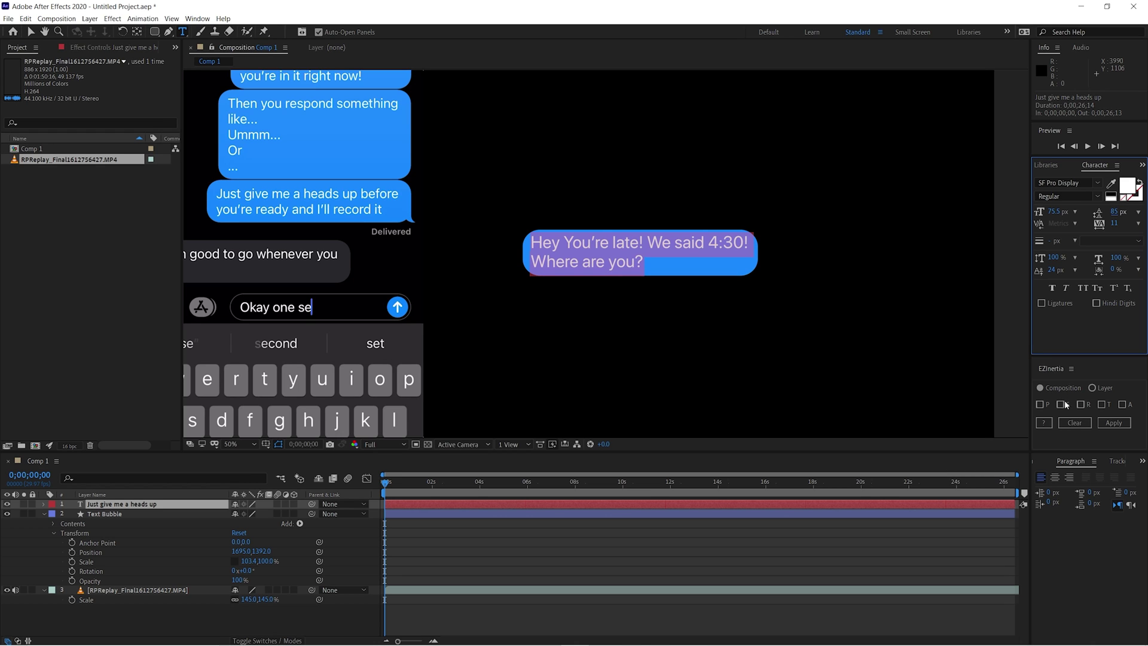
Try centre and right alignment on the two-line message, and return it to left alignment
left_click(1054, 477)
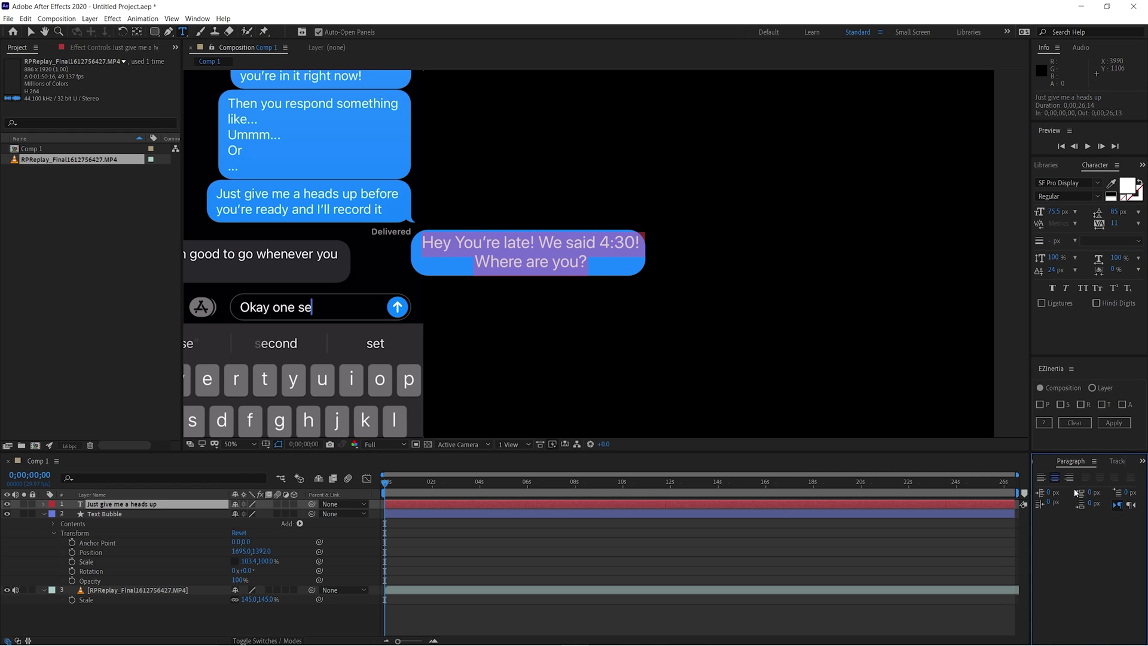
left_click(1070, 477)
left_click(1044, 478)
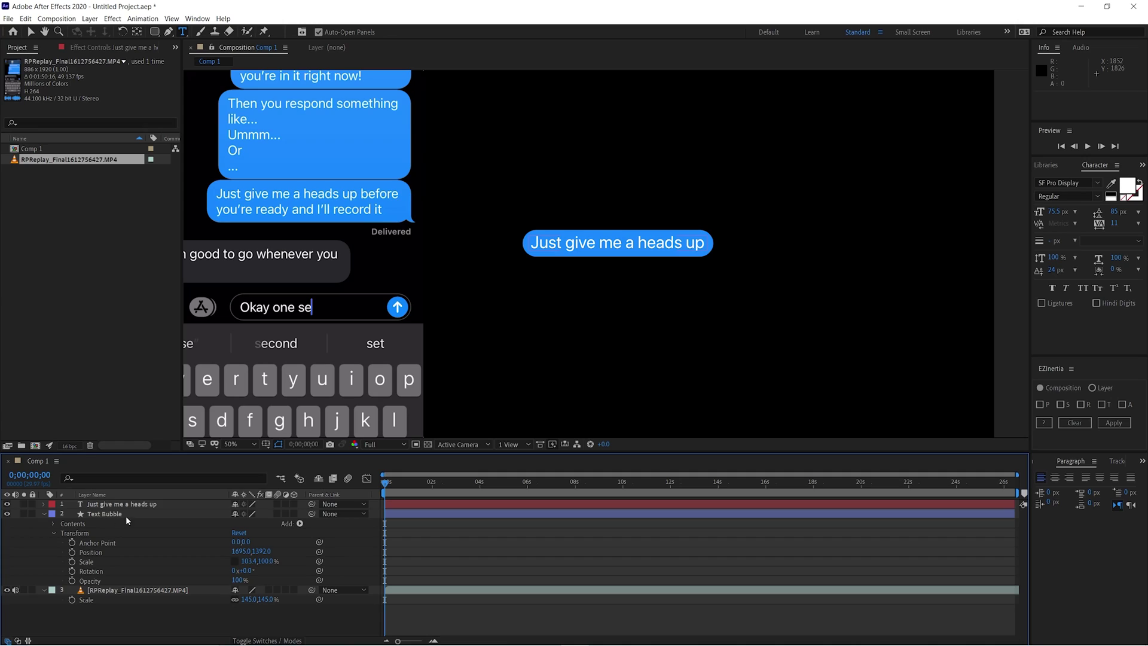
Pre-compose the message text layer and the Text Bubble layer together into a composition named "Line 1"
left_click(105, 505)
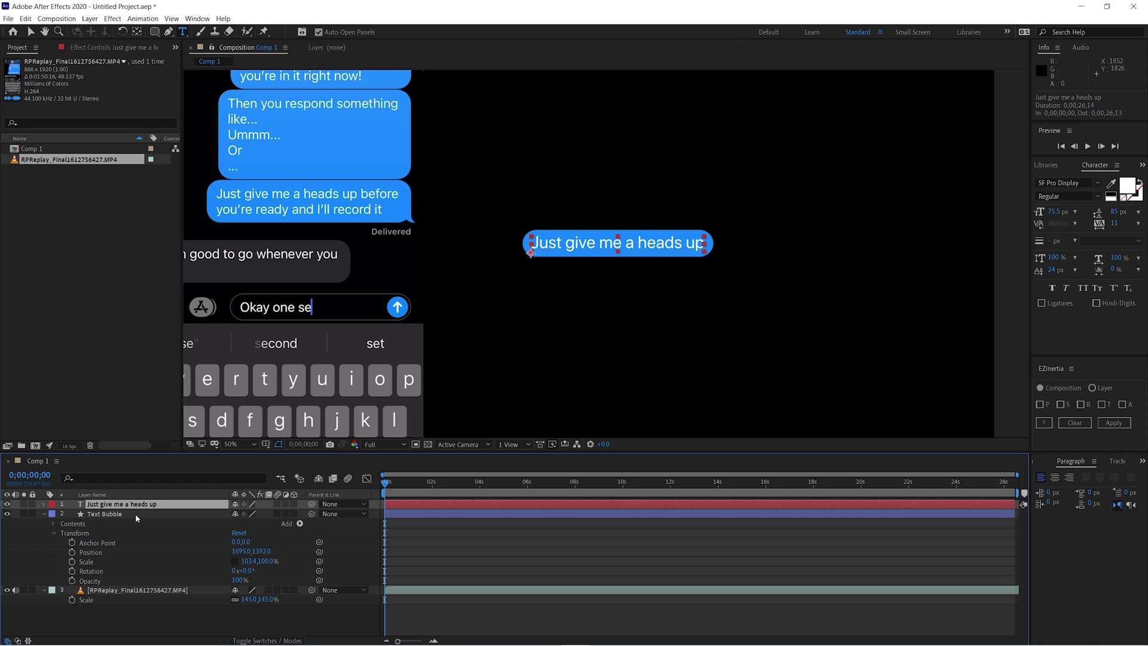
left_click(108, 515, "shift")
right_click(112, 516)
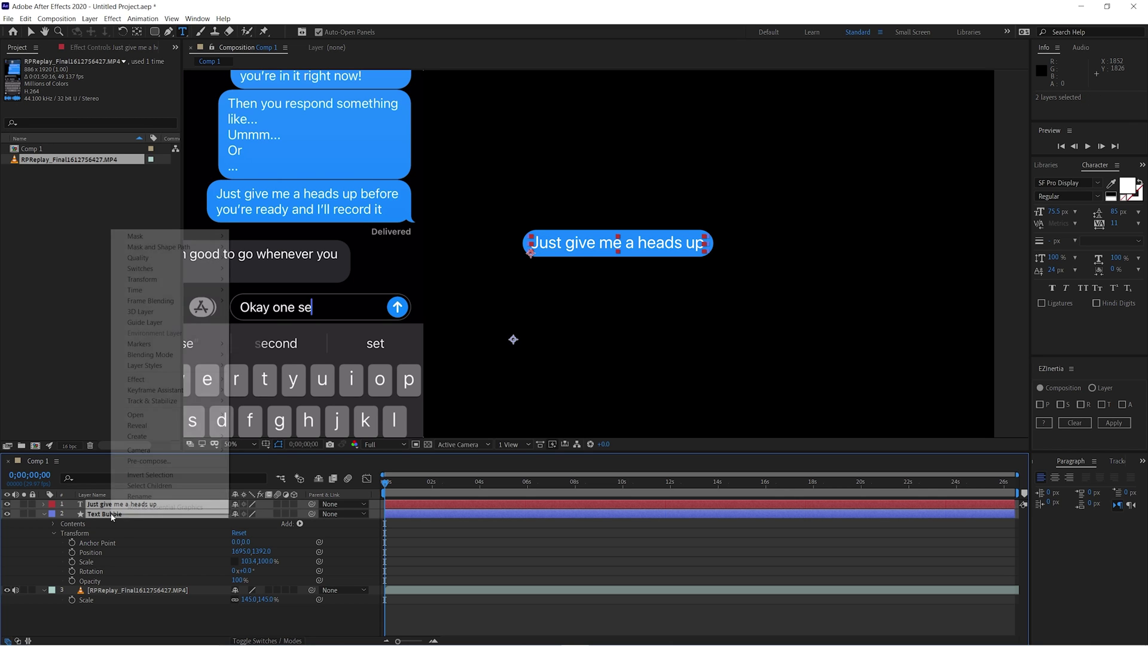
left_click(159, 465)
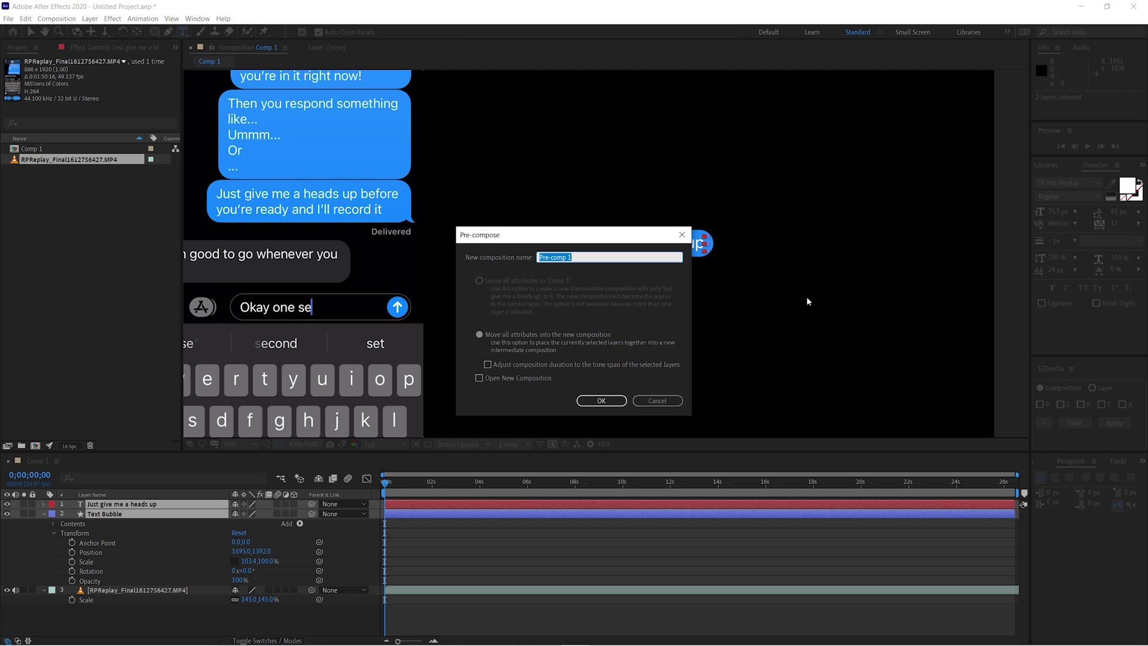
type("Line")
key("Return")
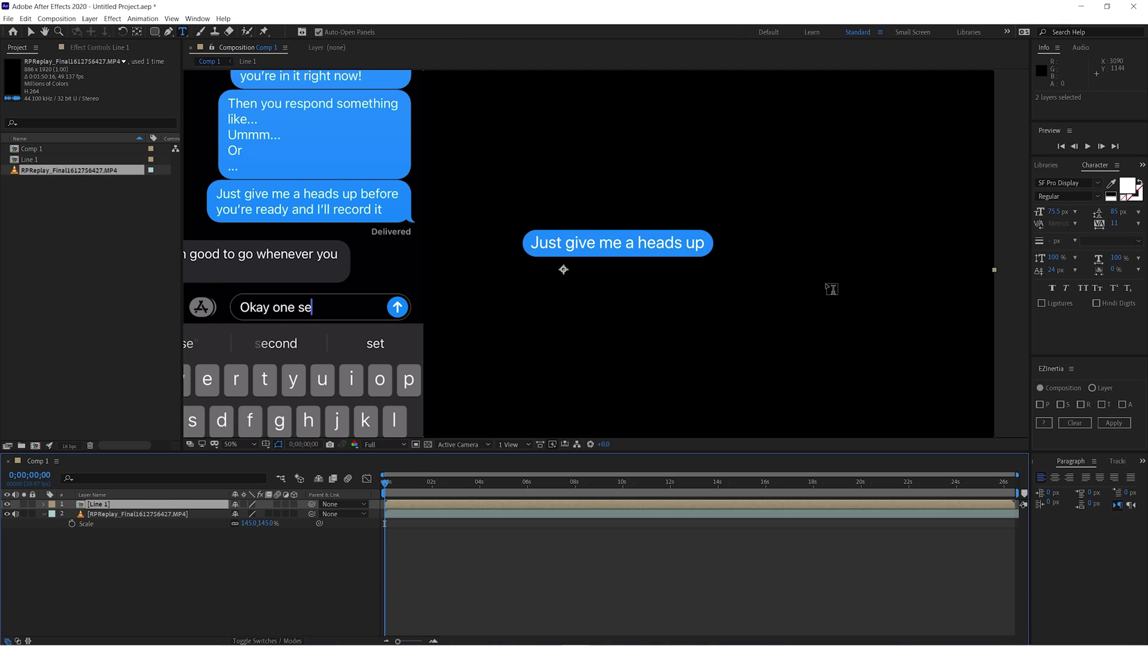
Copy the message text and Text Bubble layers from the Line 1 composition and paste them into Comp 1
double_click(98, 506)
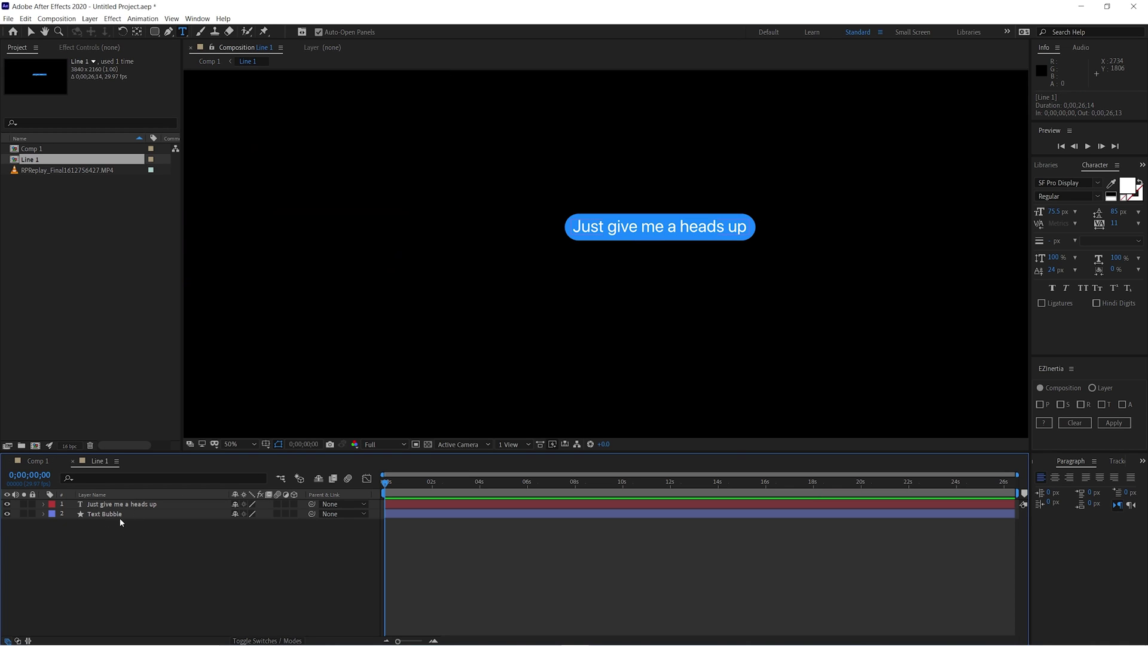
left_click(114, 504)
left_click(108, 513, "shift")
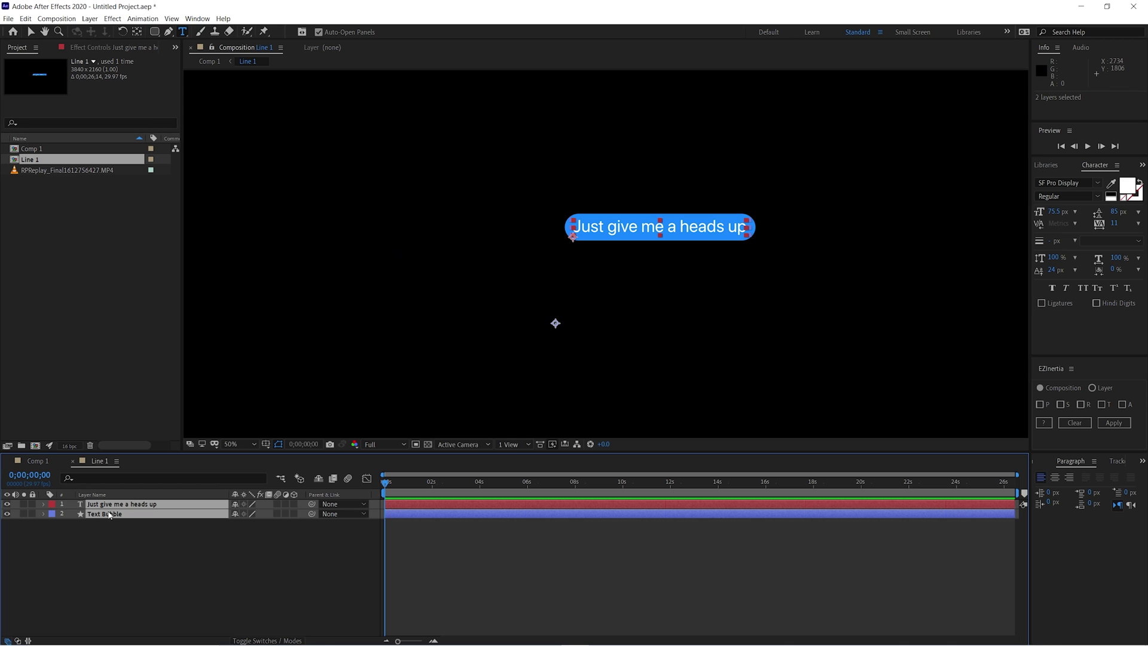
key("ctrl+c")
key("backslash")
key("Tab")
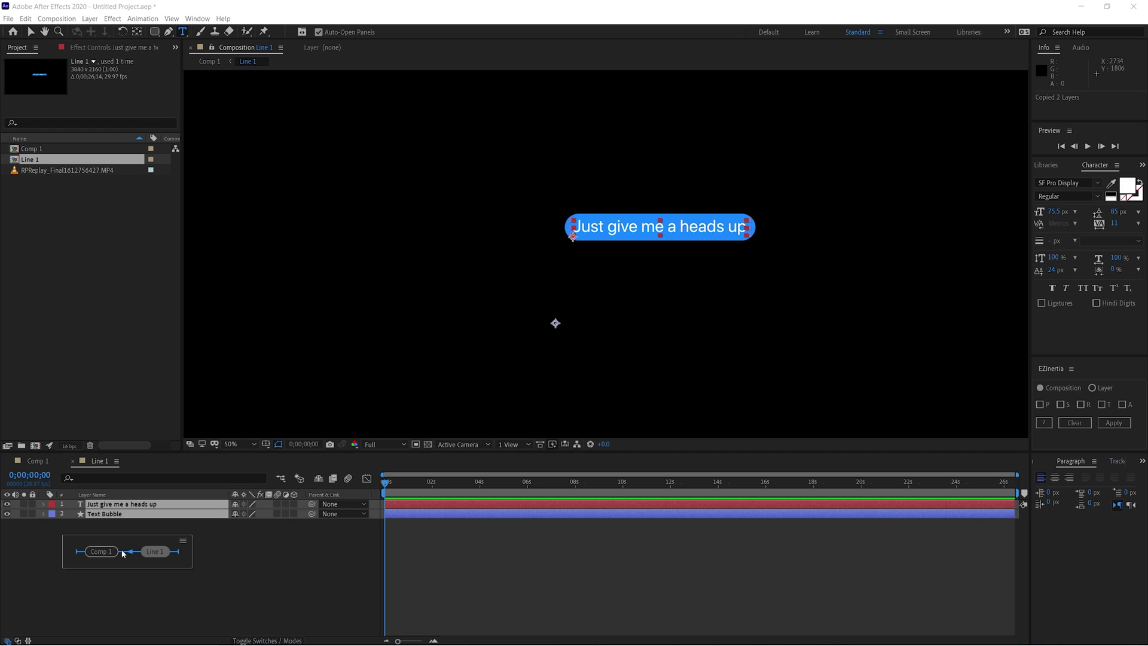
left_click(102, 551)
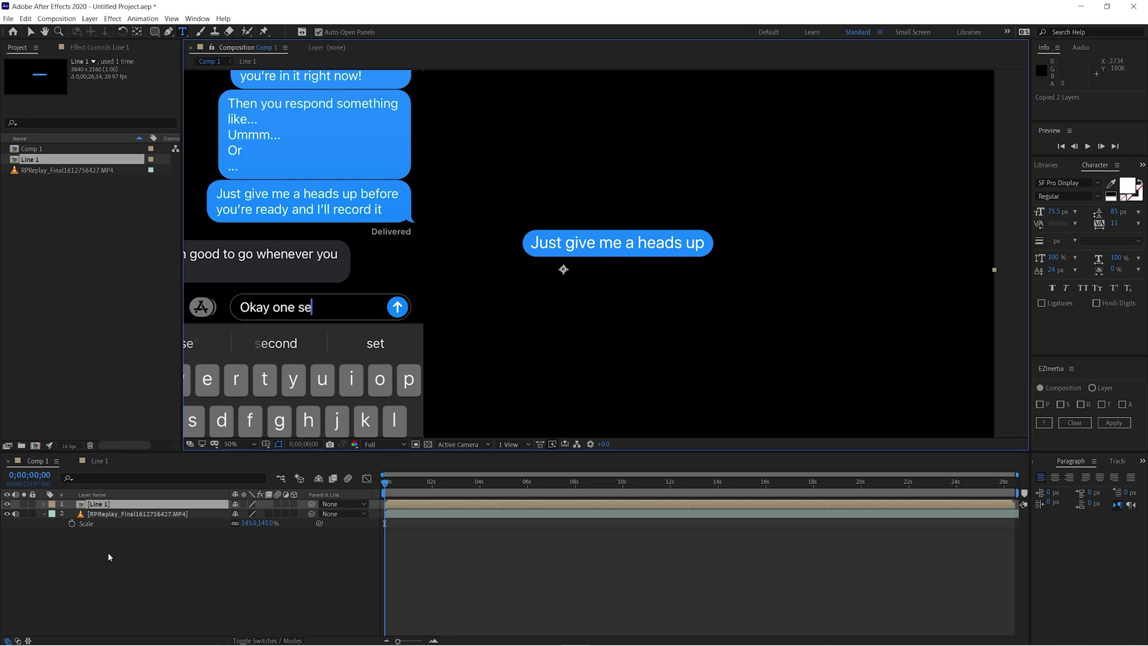
left_click(84, 568)
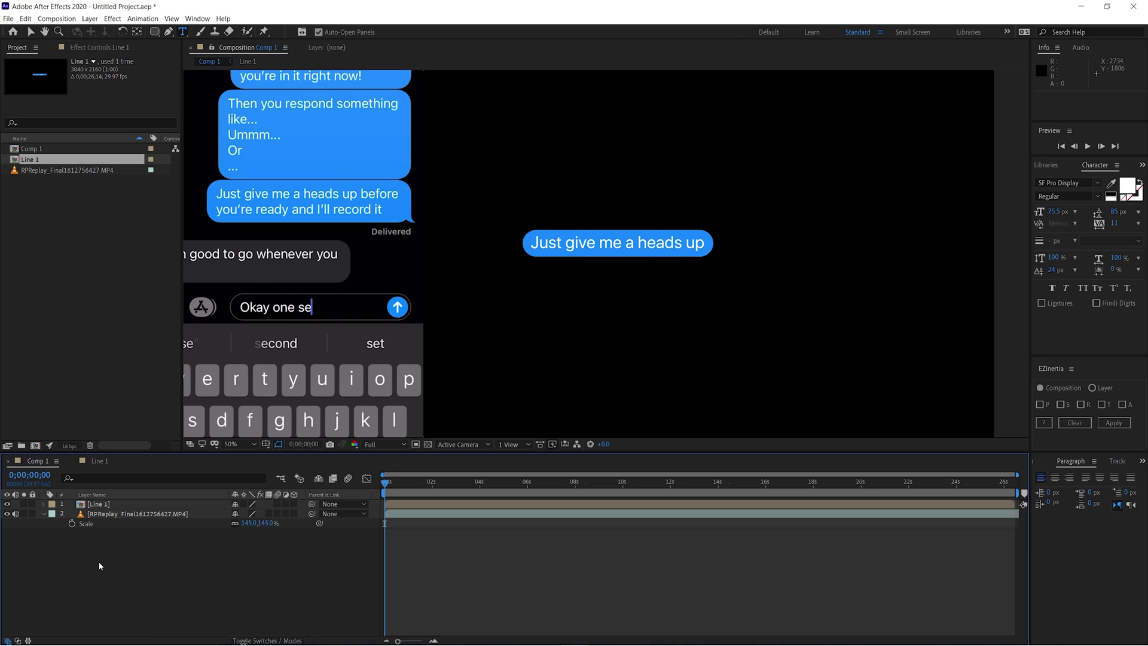
key("ctrl+v")
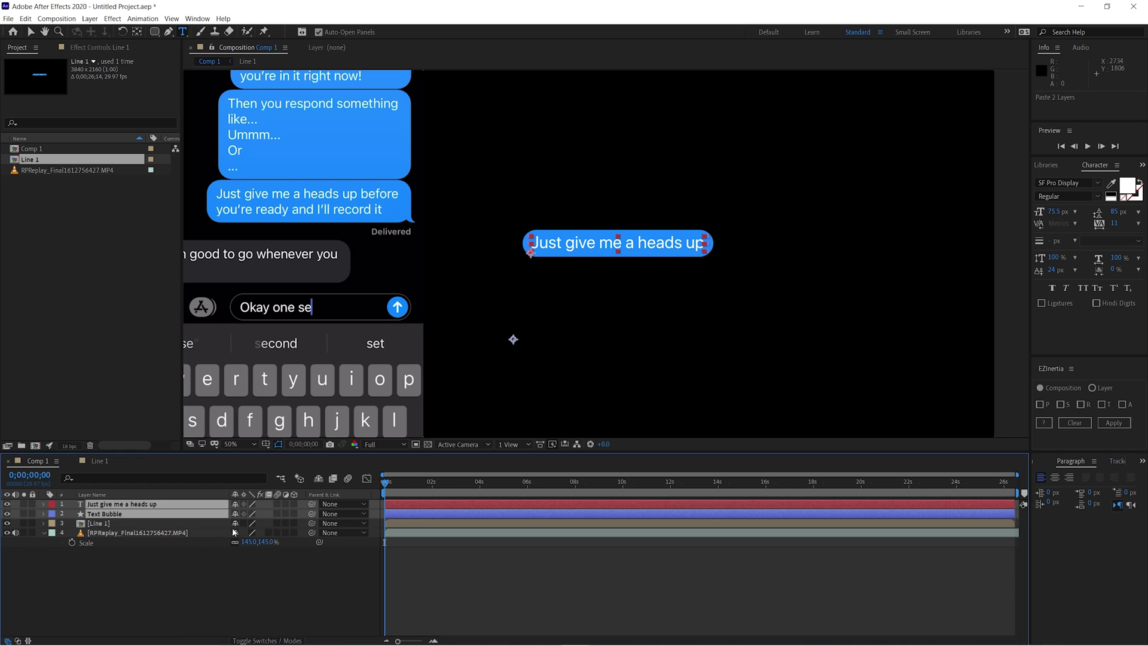
Move the pasted bubble above the original and change its text to "In like half an hour okay?"
key("v")
left_click_drag(622, 244, 626, 210)
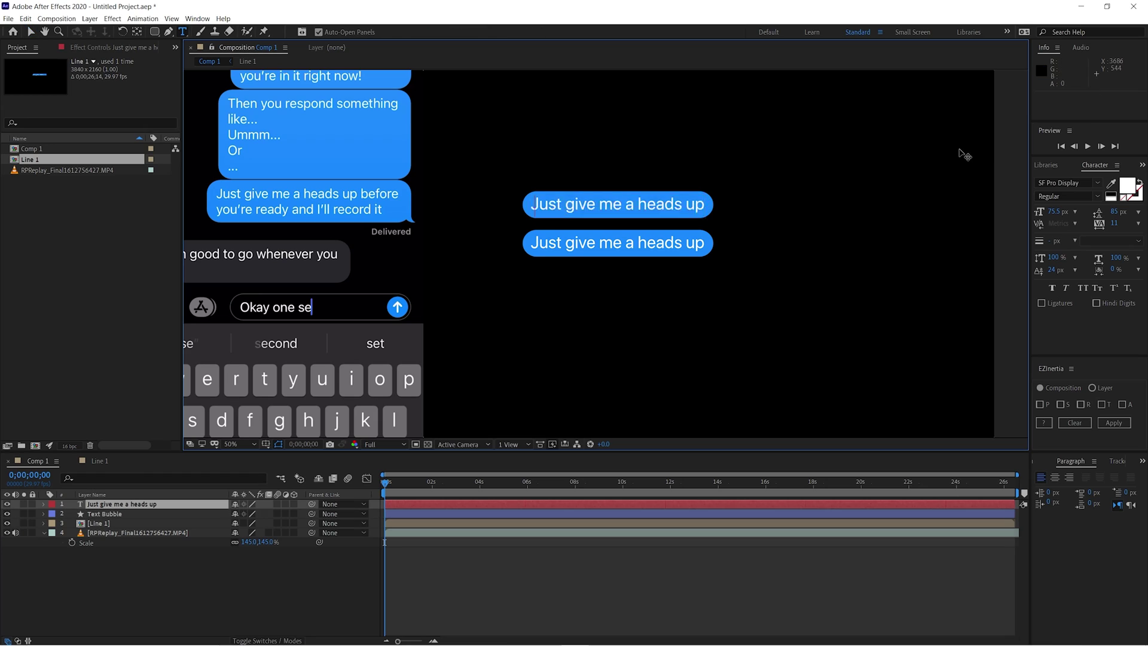
type("In like half an hour okay?")
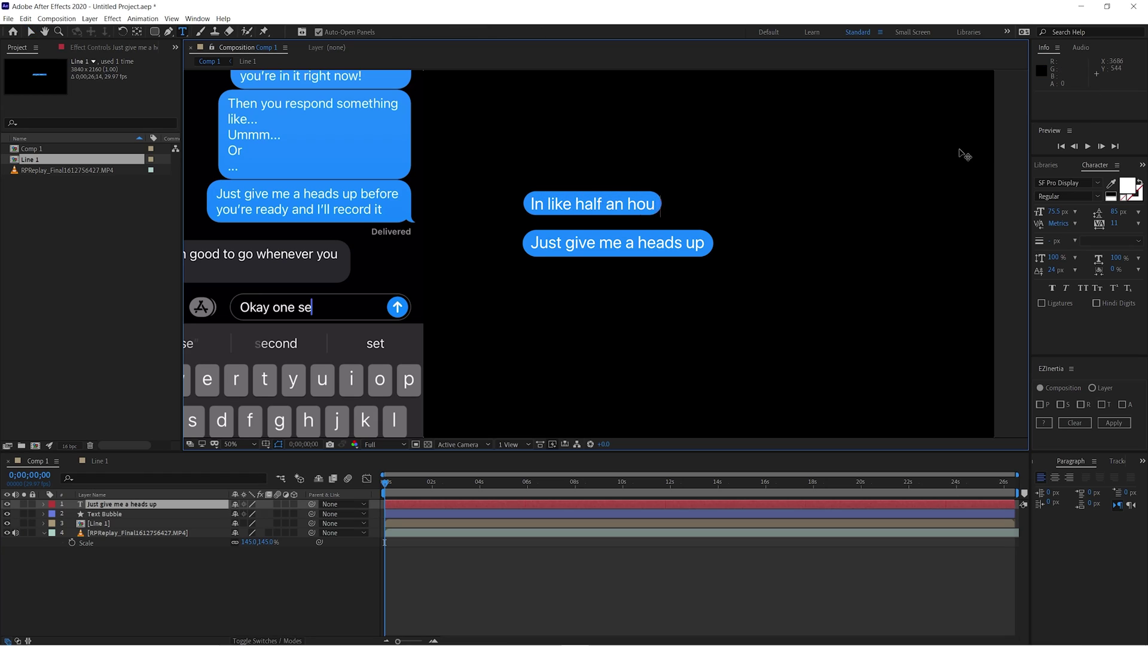
left_click(562, 556)
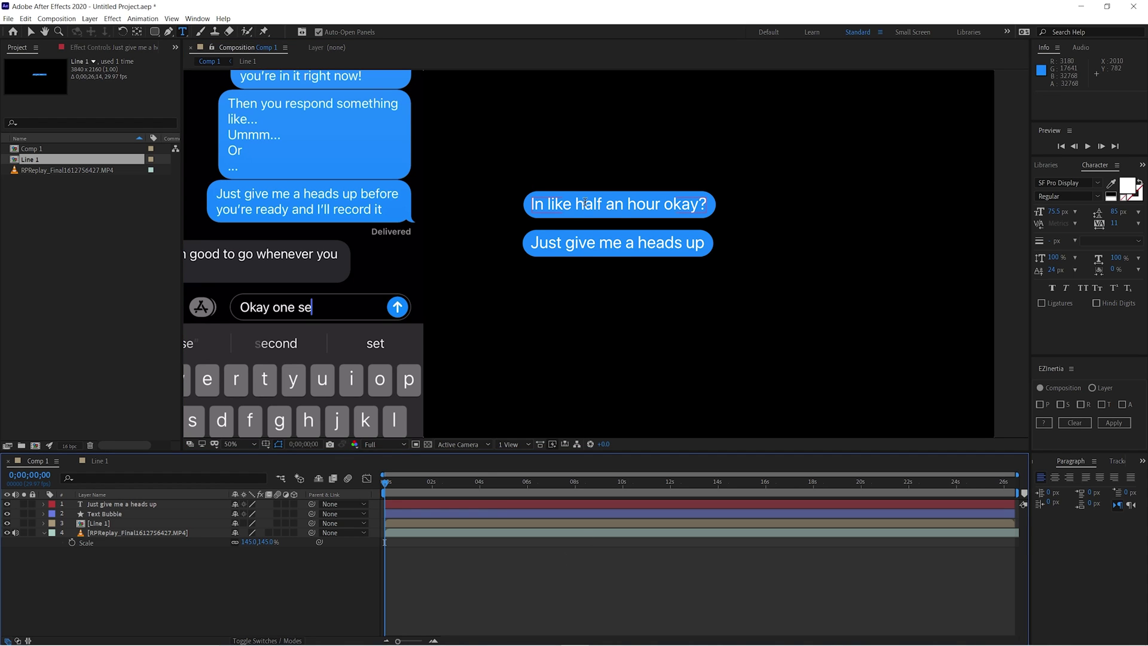
Pre-compose the pasted message text and Text Bubble layers together into a composition named "Line 2"
key("v")
left_click(109, 505)
left_click(101, 515, "shift")
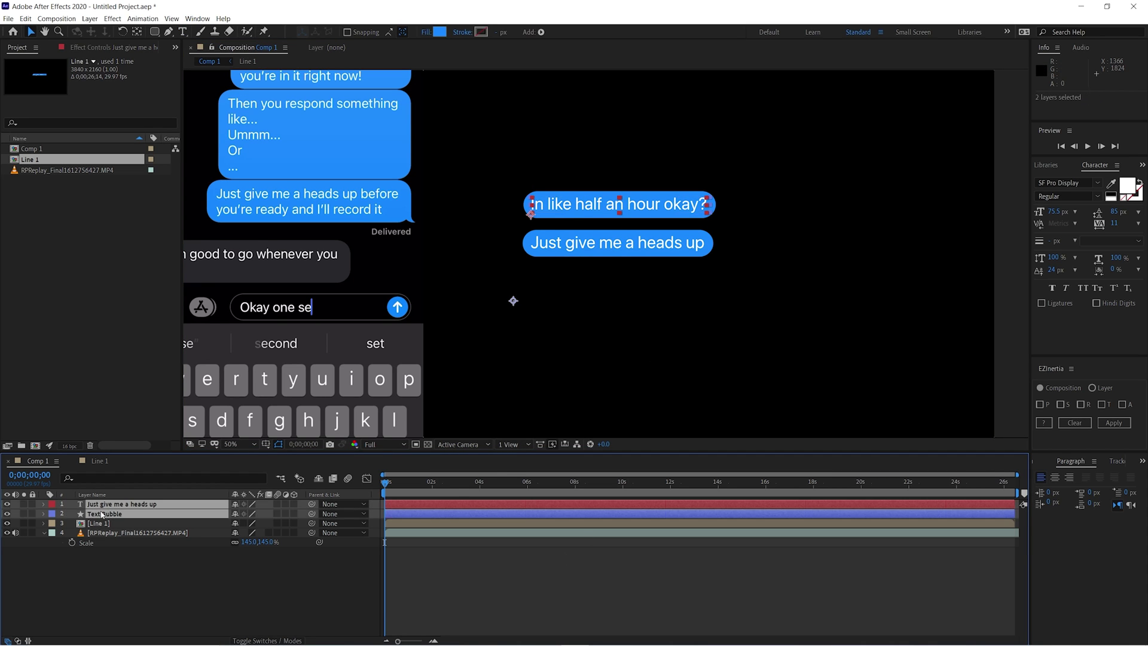
right_click(103, 515)
left_click(159, 454)
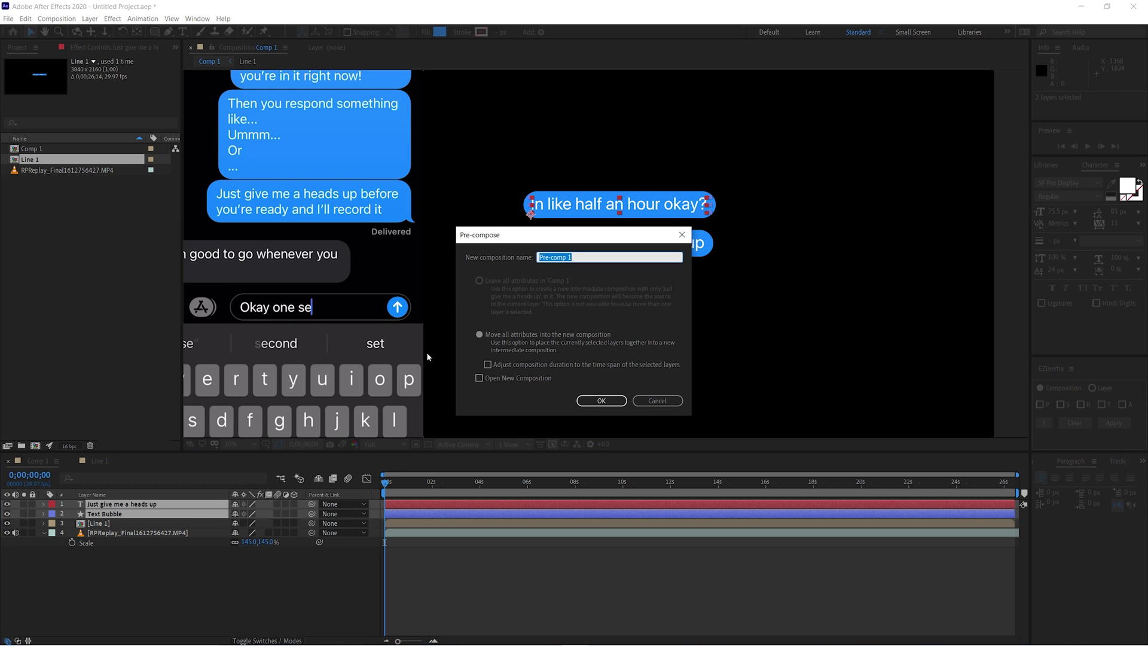
type("Line 2")
key("Return")
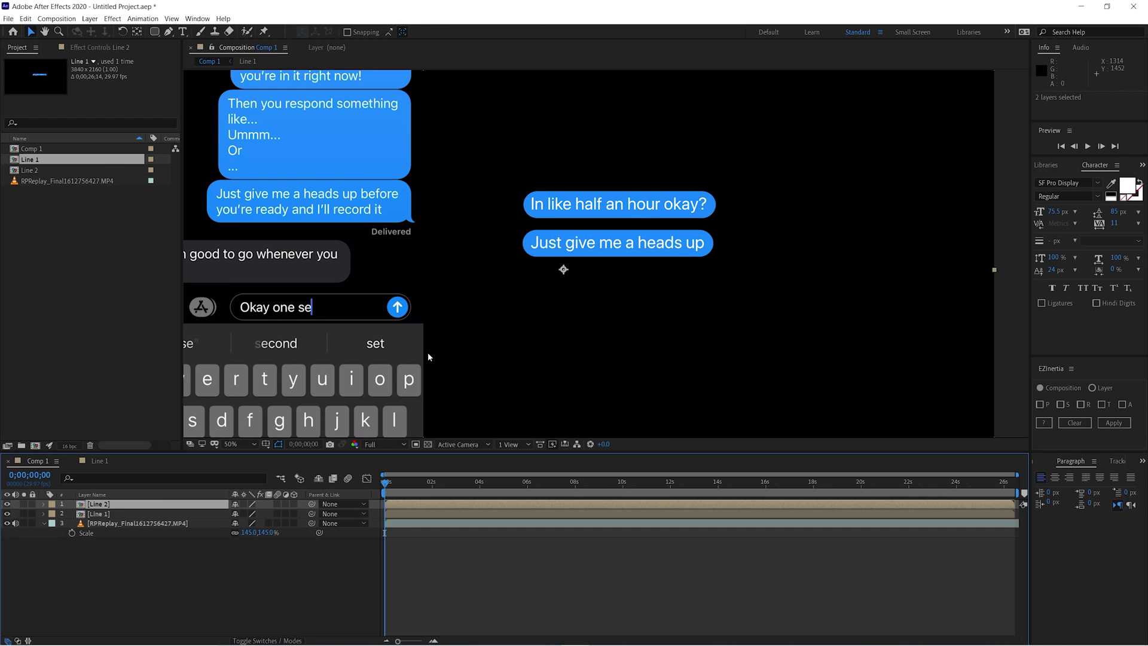
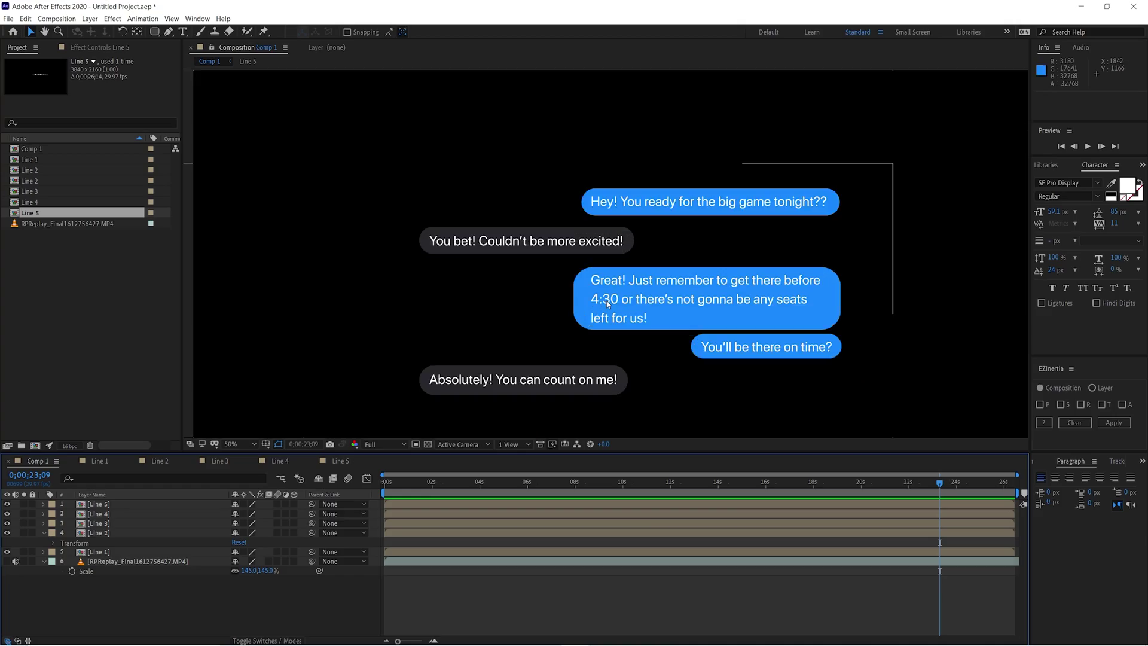
Move the two grey reply bubbles, Line 2 and Line 5, horizontally closer to the blue bubbles
left_click_drag(640, 318, 622, 286)
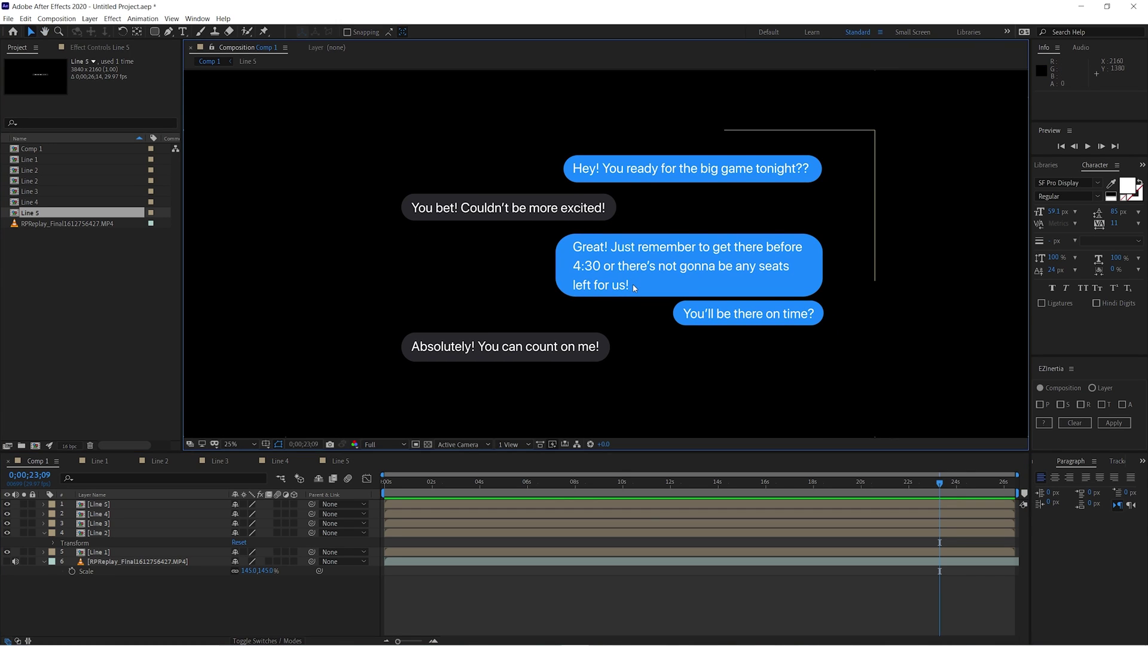
key("comma")
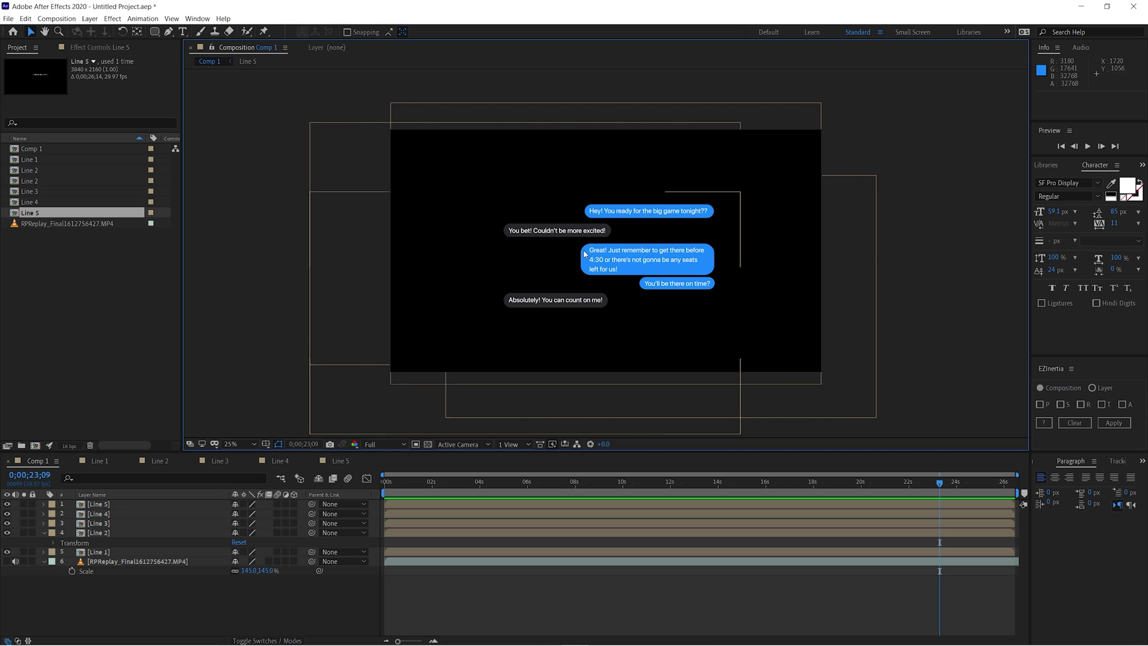
left_click(9, 561)
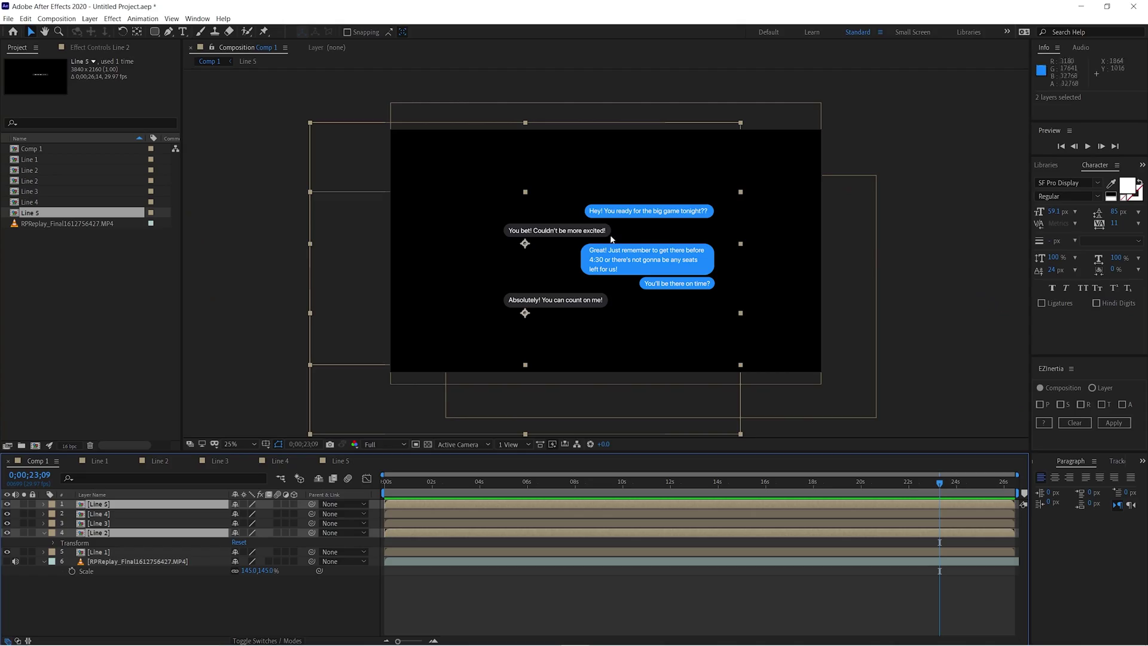
left_click_drag(568, 227, 601, 228)
left_click(647, 618)
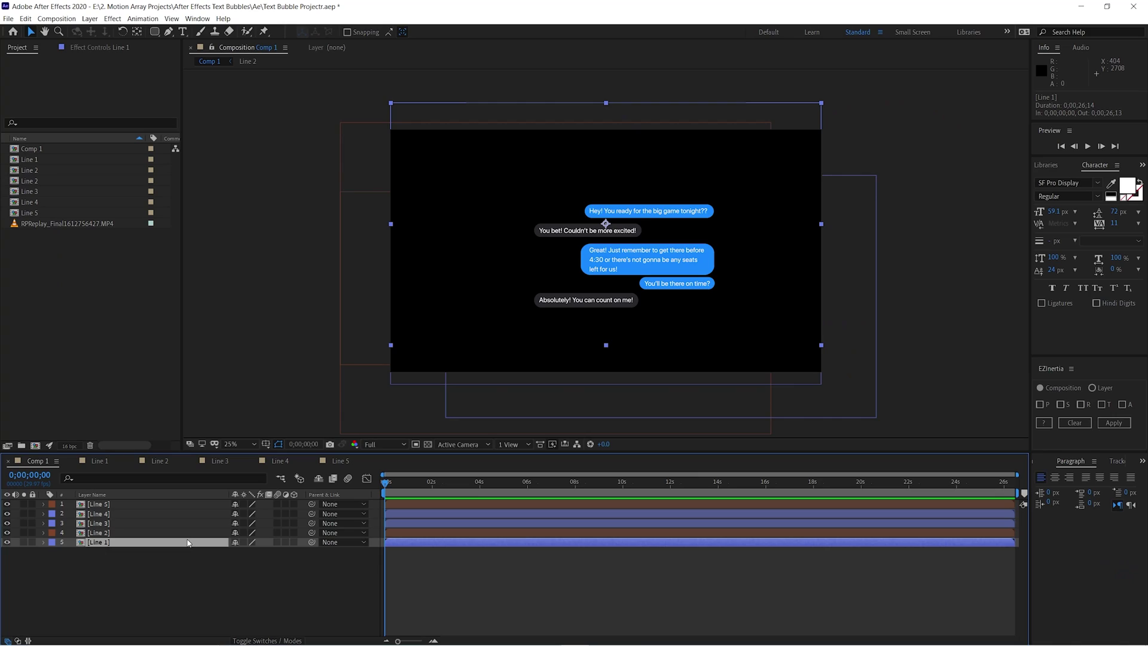
Try position and opacity changes on the Line 1 layer, undo them and collapse its properties
mouse_move(258, 551)
left_mouse_down()
mouse_move(269, 550)
mouse_move(246, 547)
mouse_move(273, 543)
left_mouse_up()
key("t")
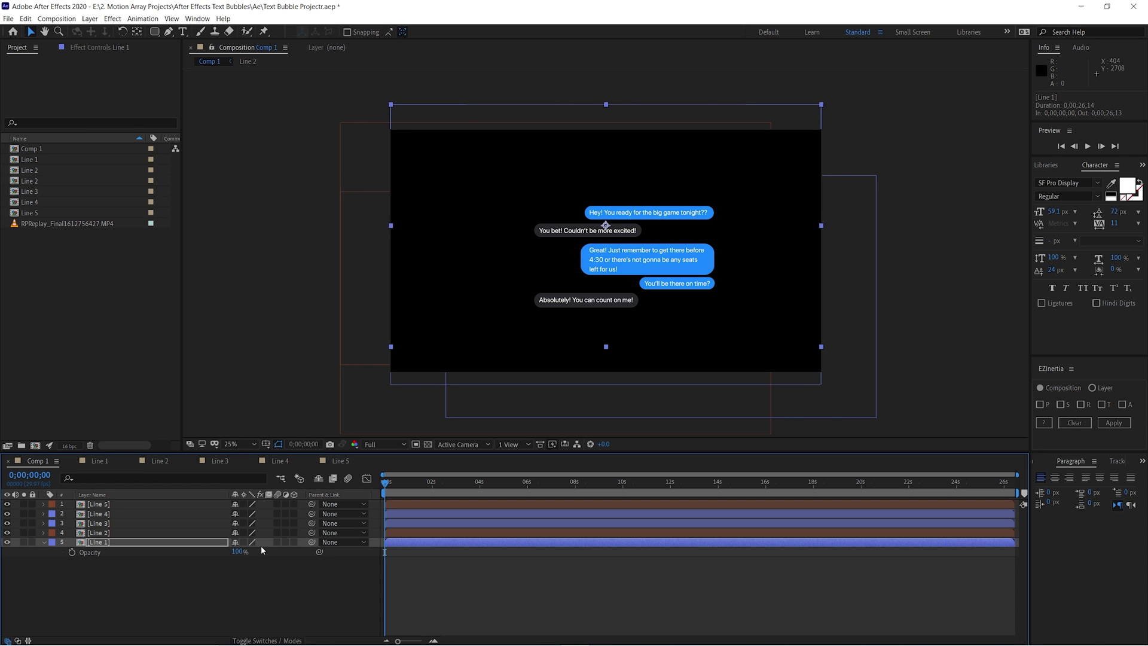
left_click_drag(236, 551, 389, 534)
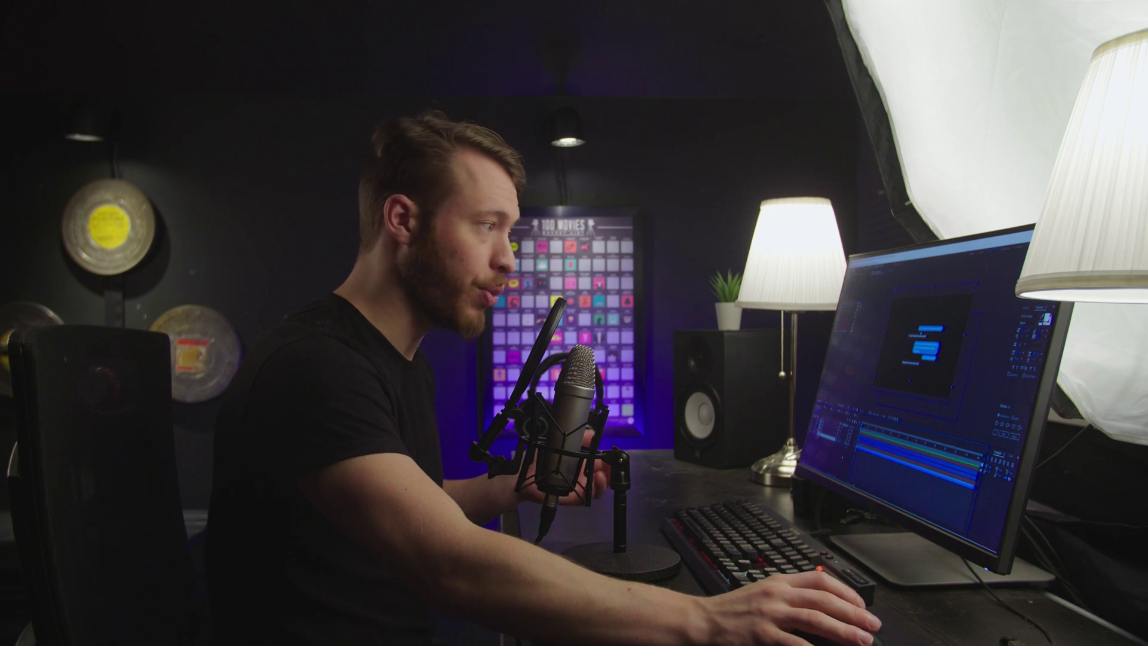
left_click(265, 591)
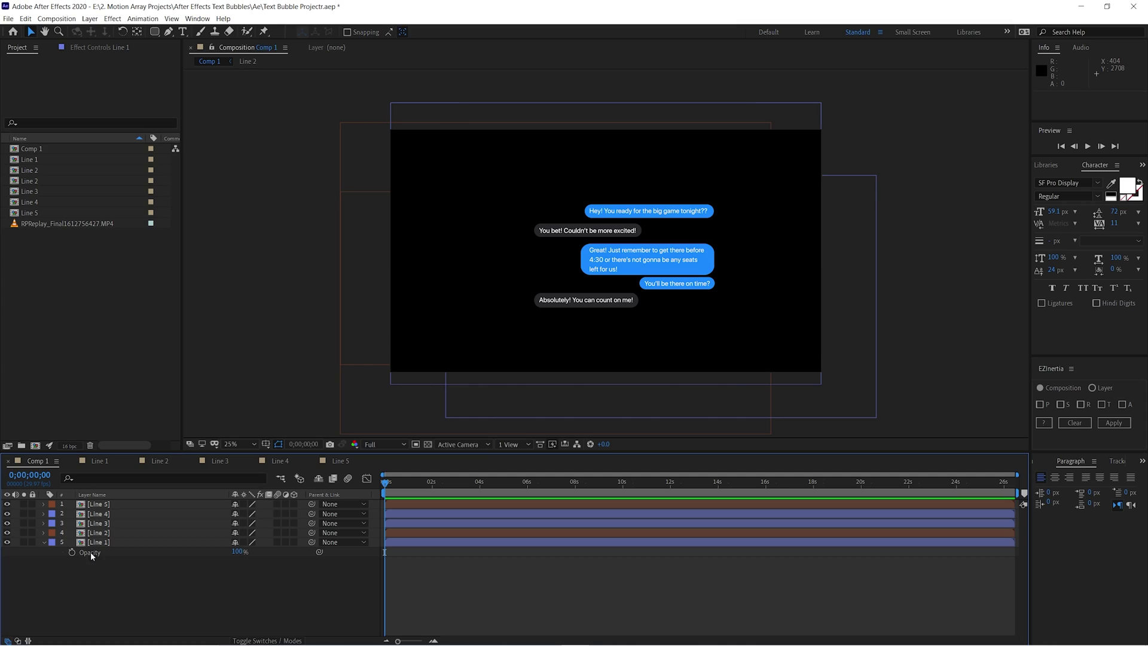
left_click(100, 543)
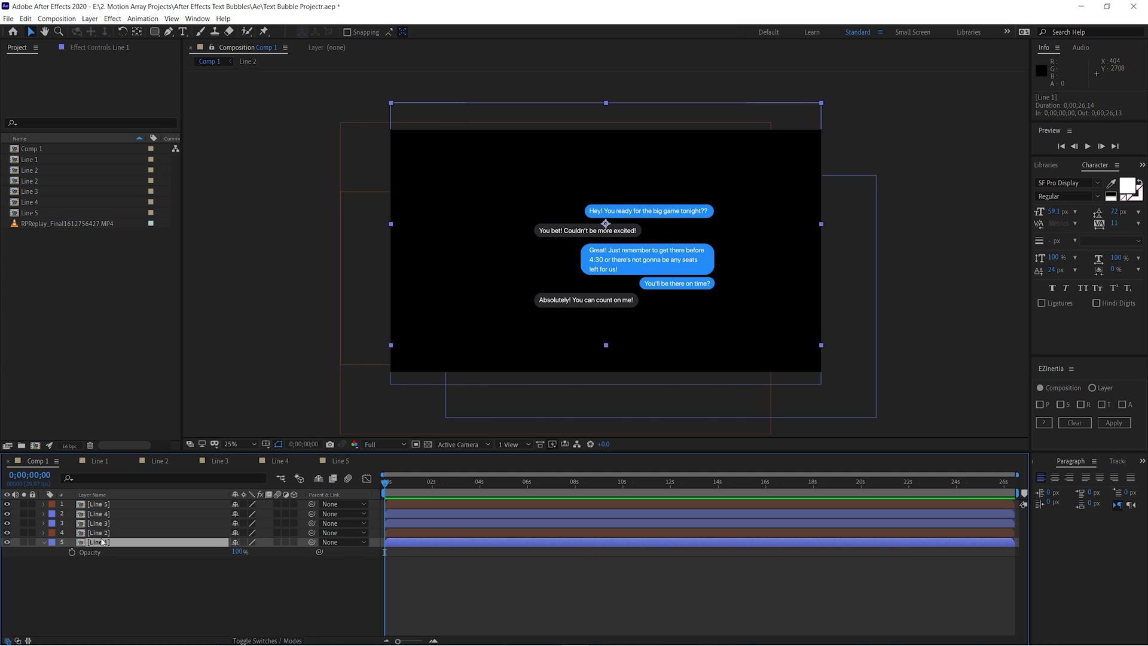
left_click_drag(260, 555, 222, 546)
key("ctrl+z")
left_click(174, 575)
left_click(43, 542)
Add a new null object to Comp 1 and leave all layers deselected
right_click(188, 574)
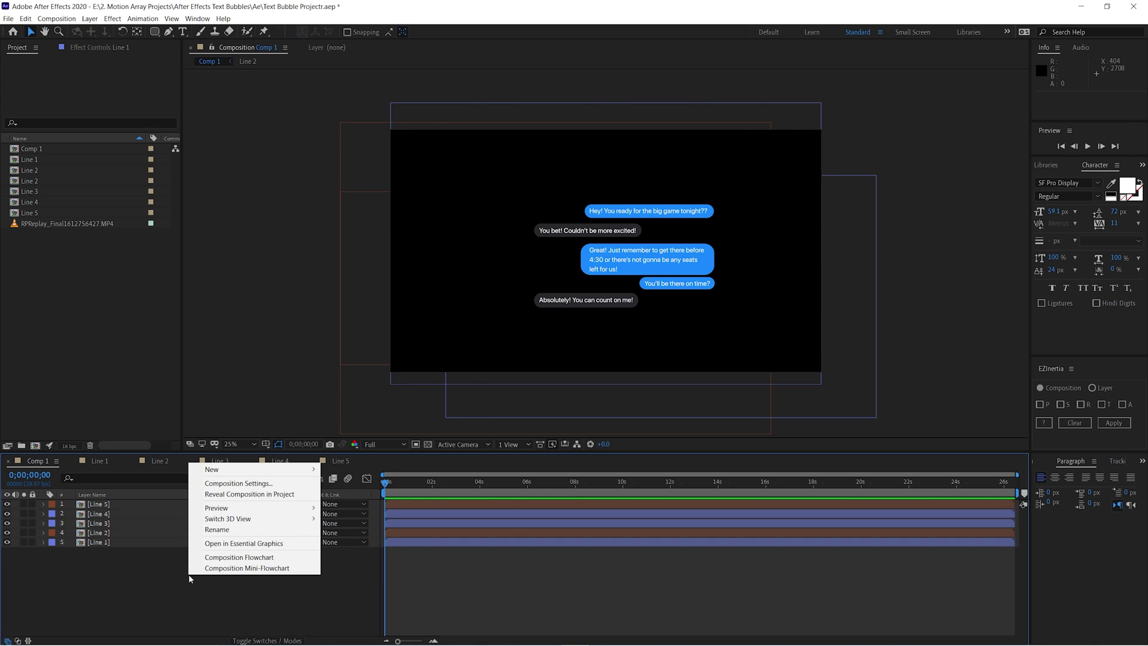
mouse_move(216, 469)
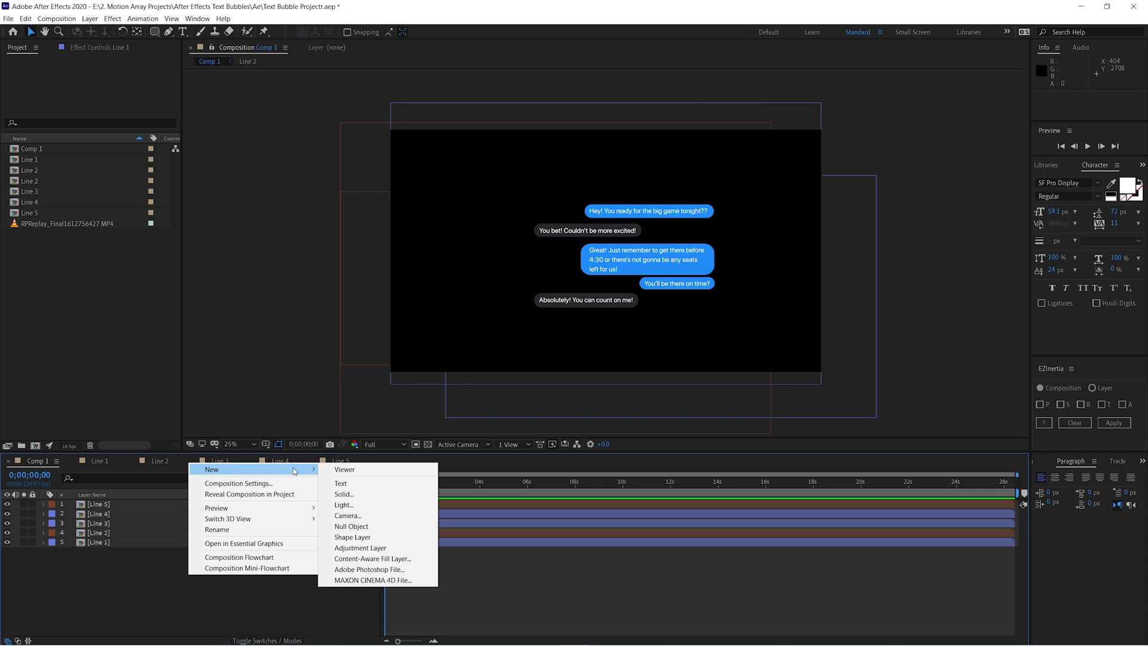
left_click(385, 530)
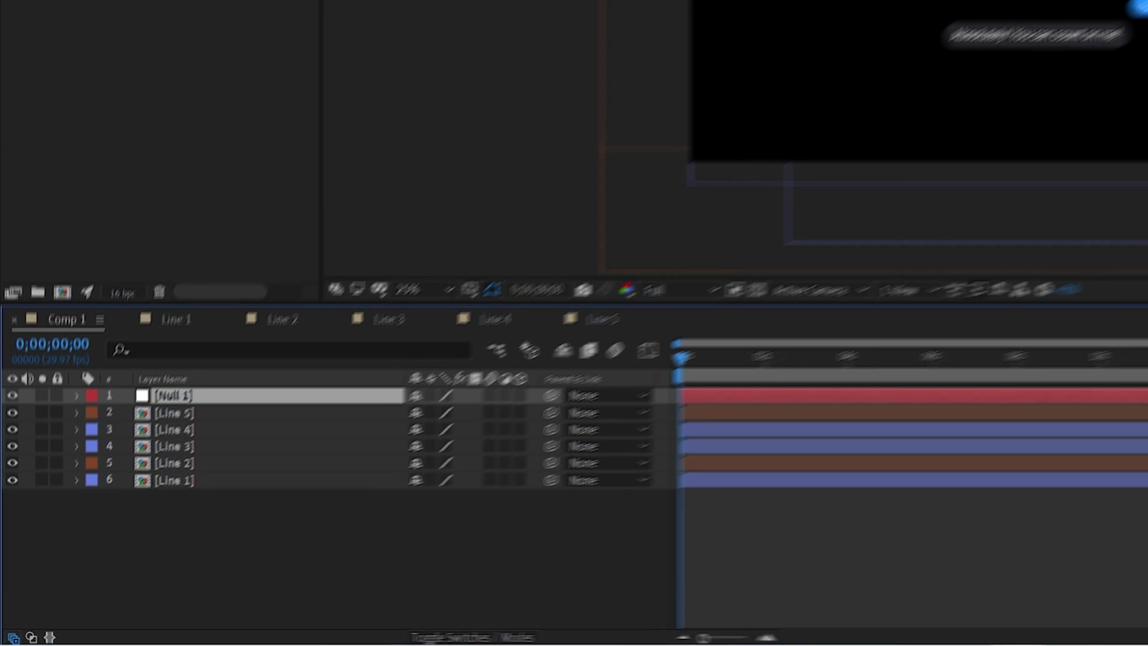
left_click(496, 611)
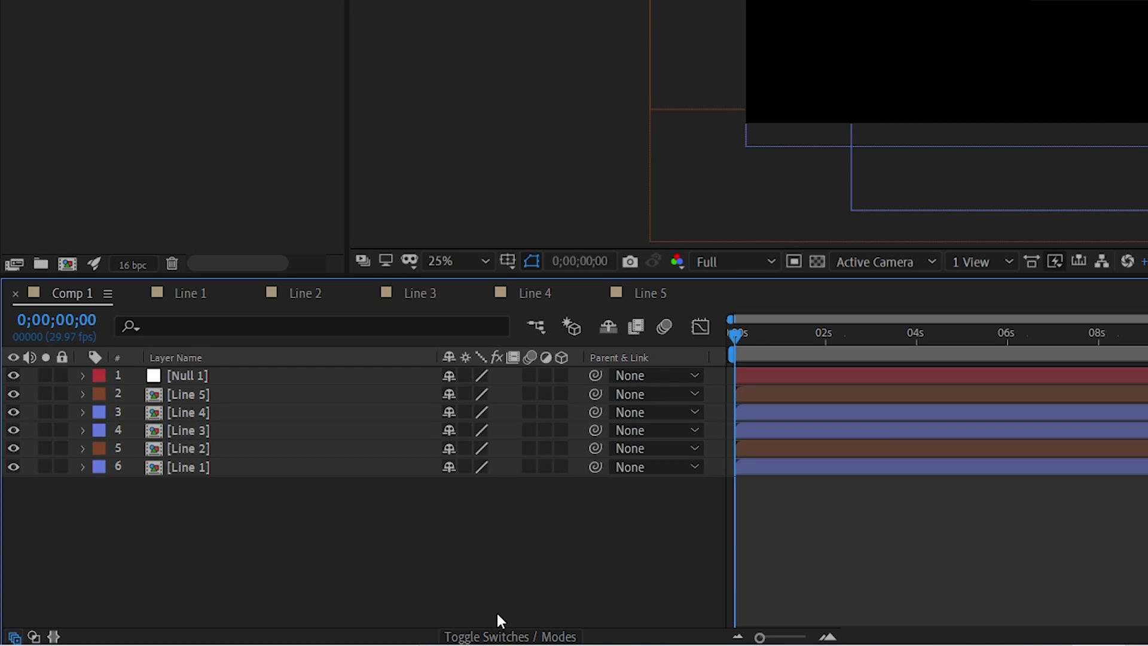
Parent the Line 5, Line 4, Line 3 and Line 2 layers to the null object
left_click_drag(595, 394, 203, 374)
left_click_drag(584, 410, 230, 379)
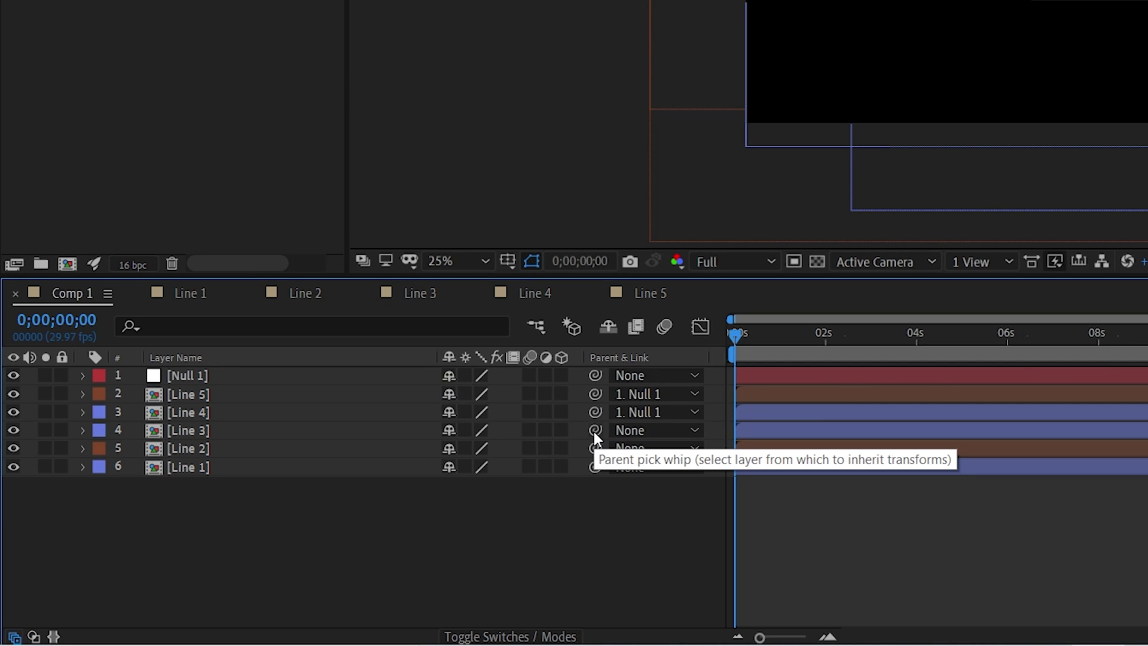
left_click_drag(593, 431, 190, 379)
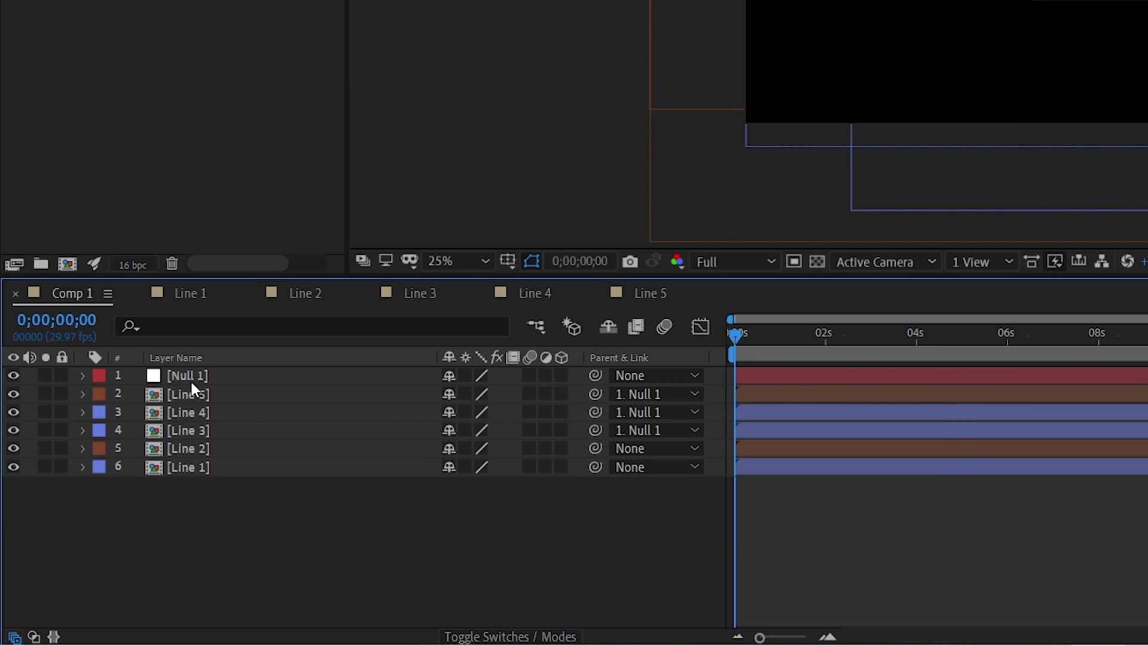
left_click(667, 448)
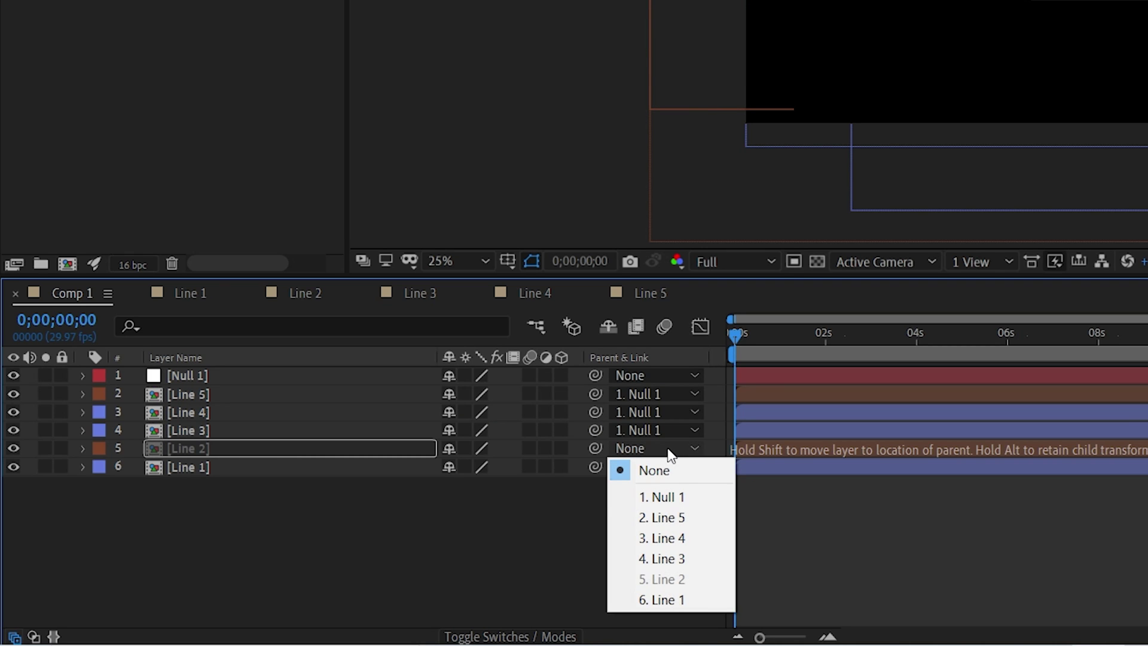
left_click(677, 495)
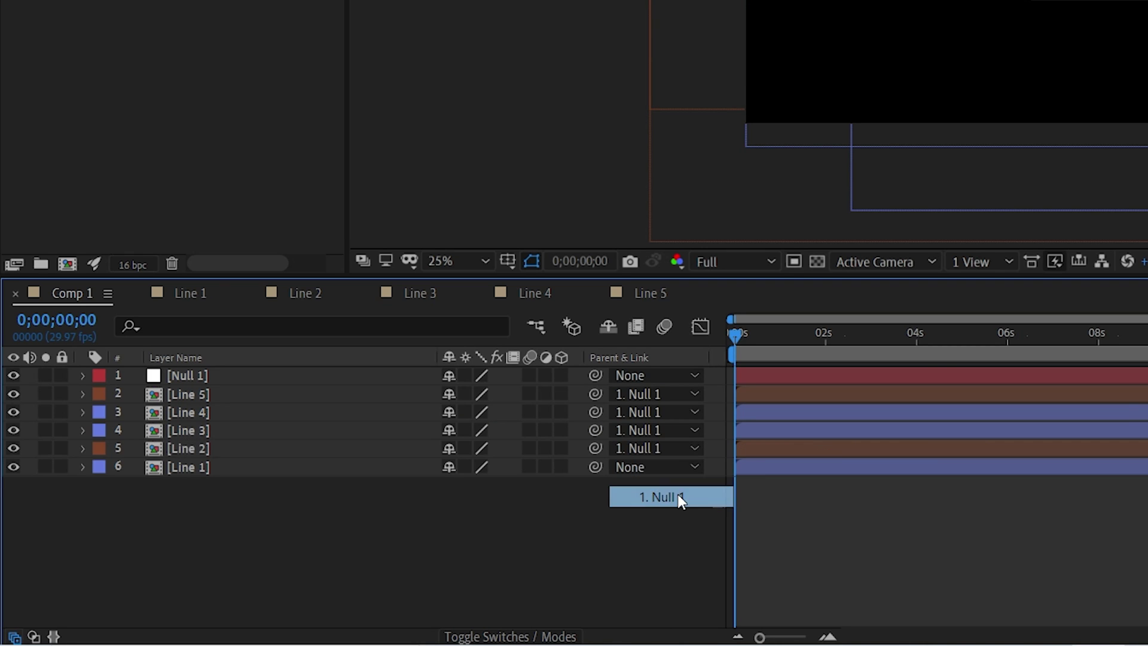
left_click(512, 638)
left_click(511, 637)
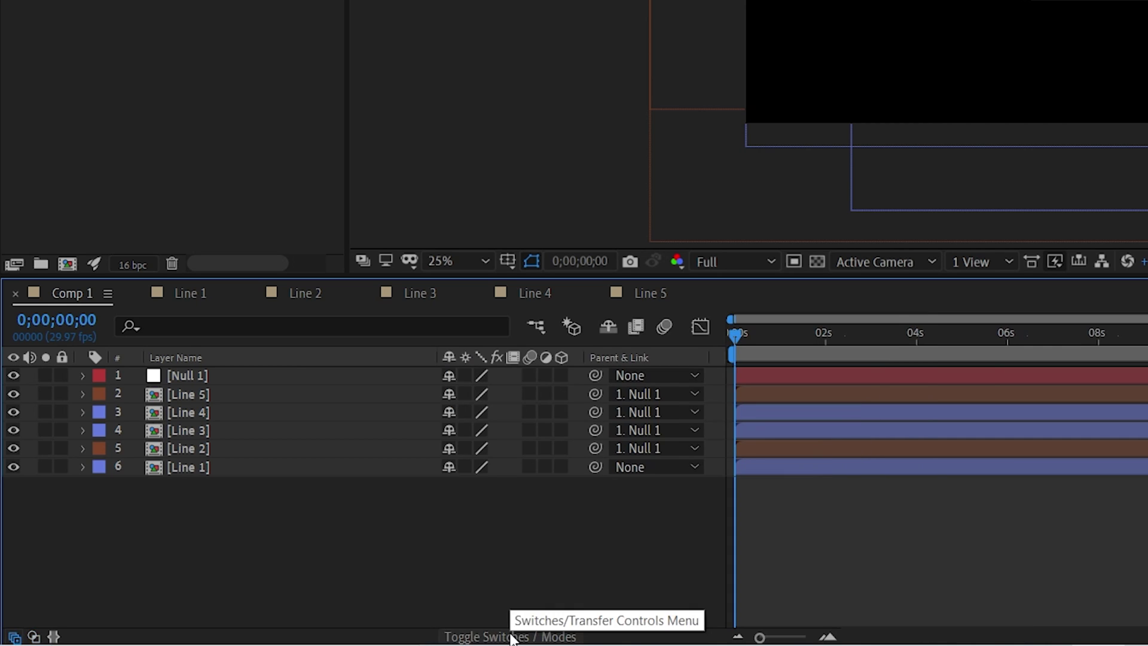
left_click(573, 637)
left_click(572, 638)
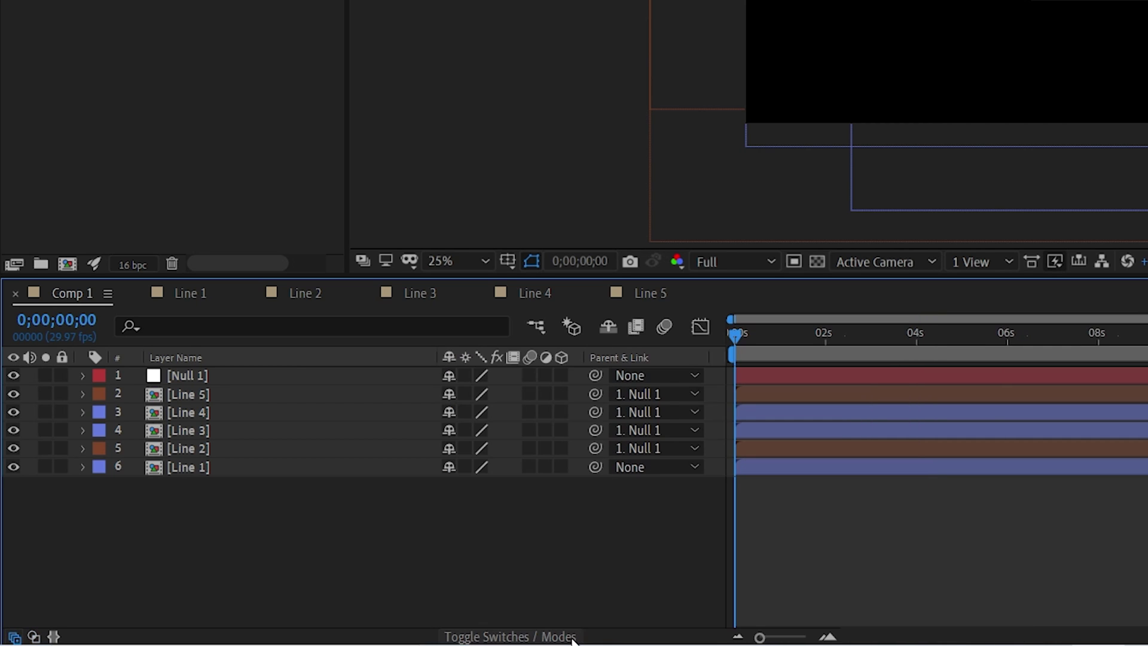
left_click(742, 410)
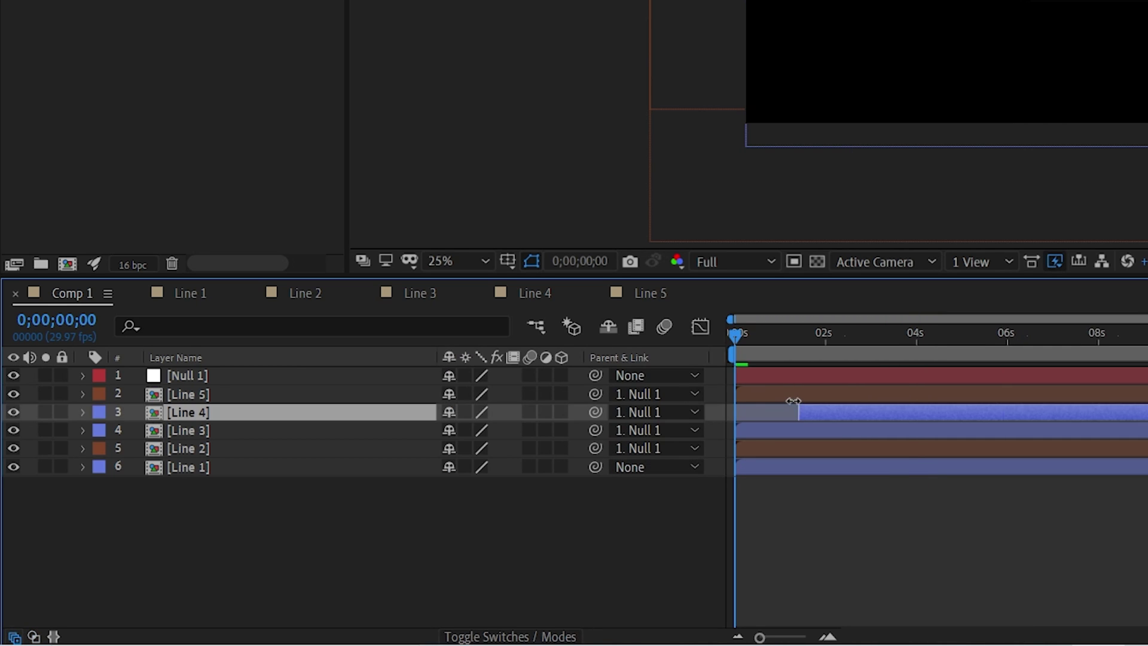
left_click_drag(718, 357, 699, 374)
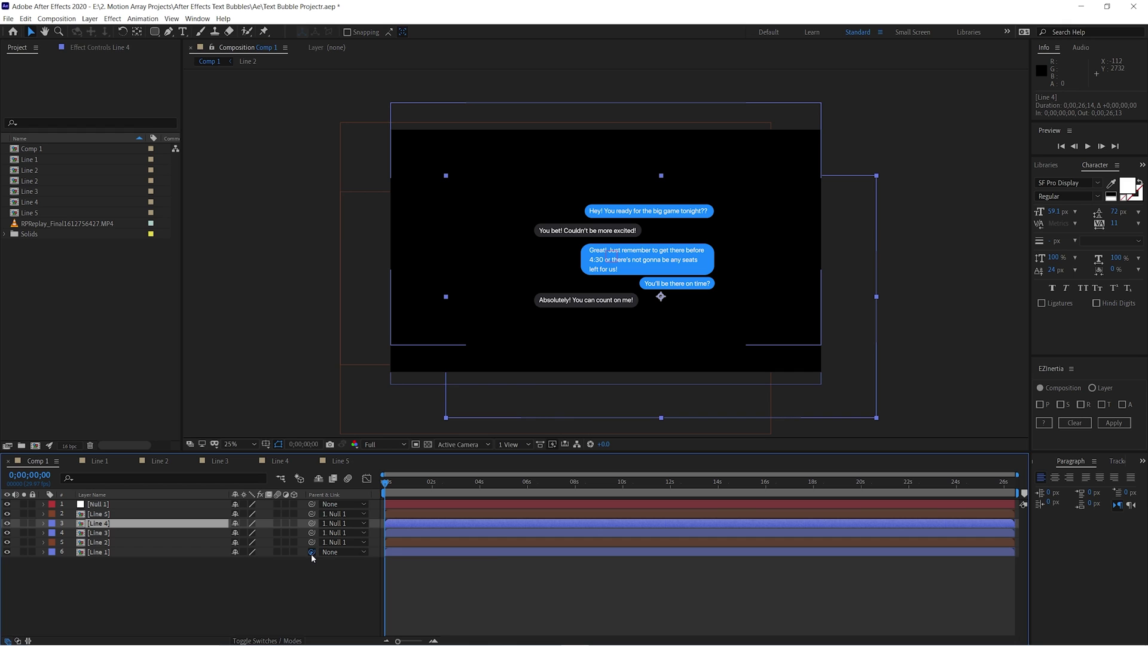
Parent the Line 1 layer to the null object as well, and select the null
left_click_drag(311, 552, 105, 505)
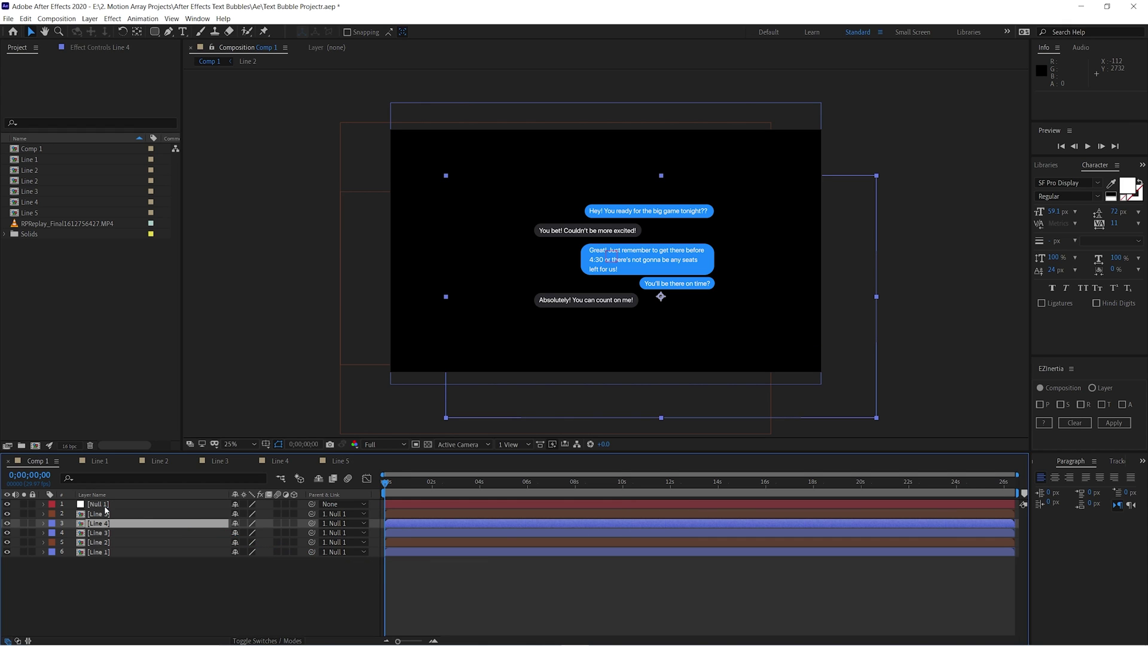
left_click(95, 505)
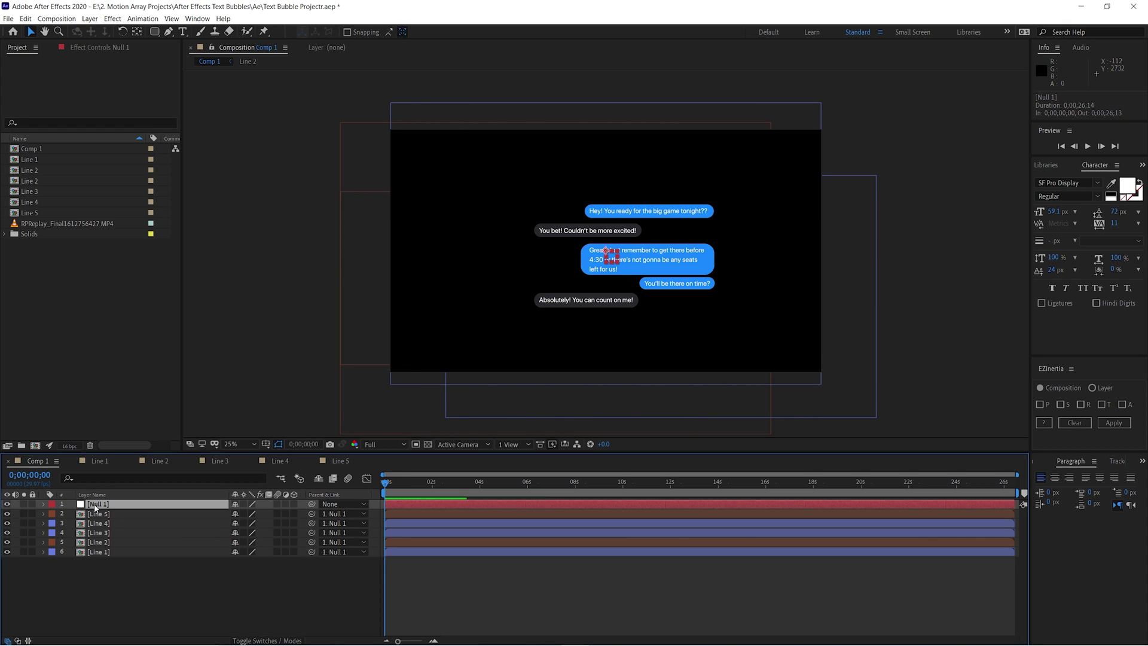
Keyframe the null's Position from 1920, 1537 at the first frame to 1920, 1469 at frame 8
key("p")
left_click_drag(264, 513, 201, 513)
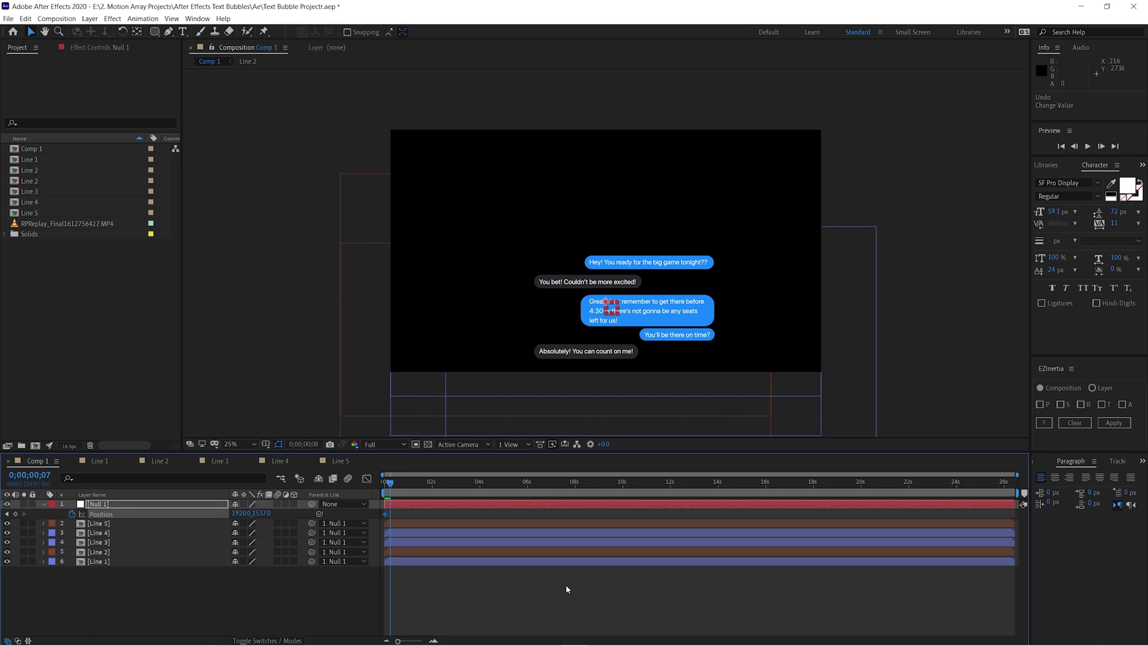
key("Home")
key("semicolon")
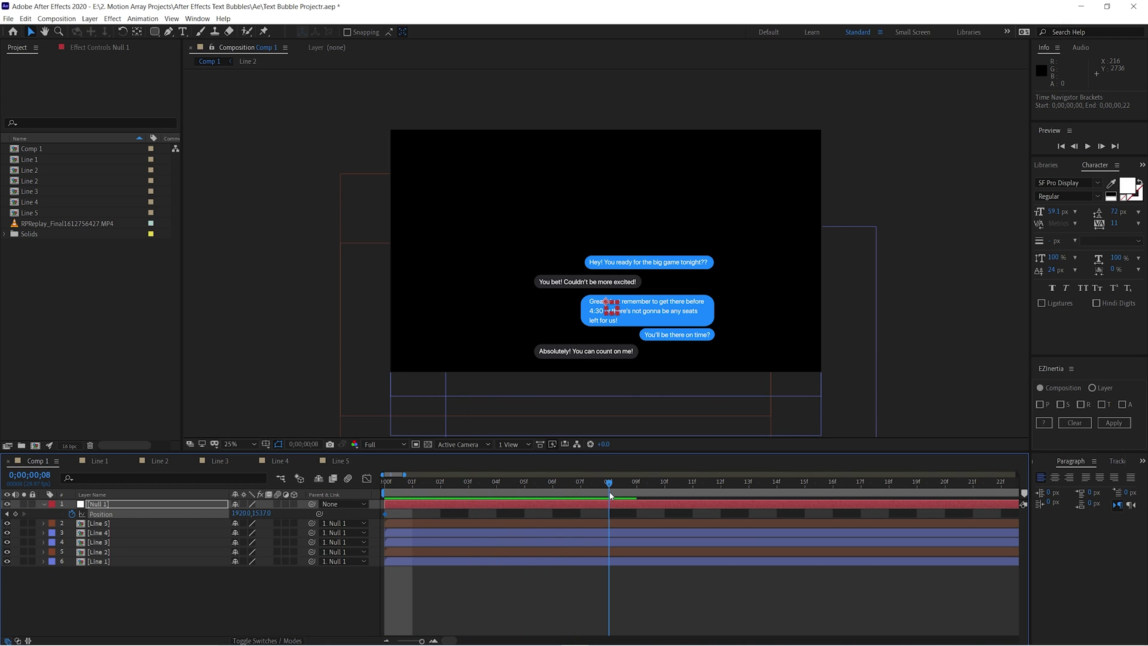
key("ctrl+shift+a")
left_click_drag(264, 513, 224, 513)
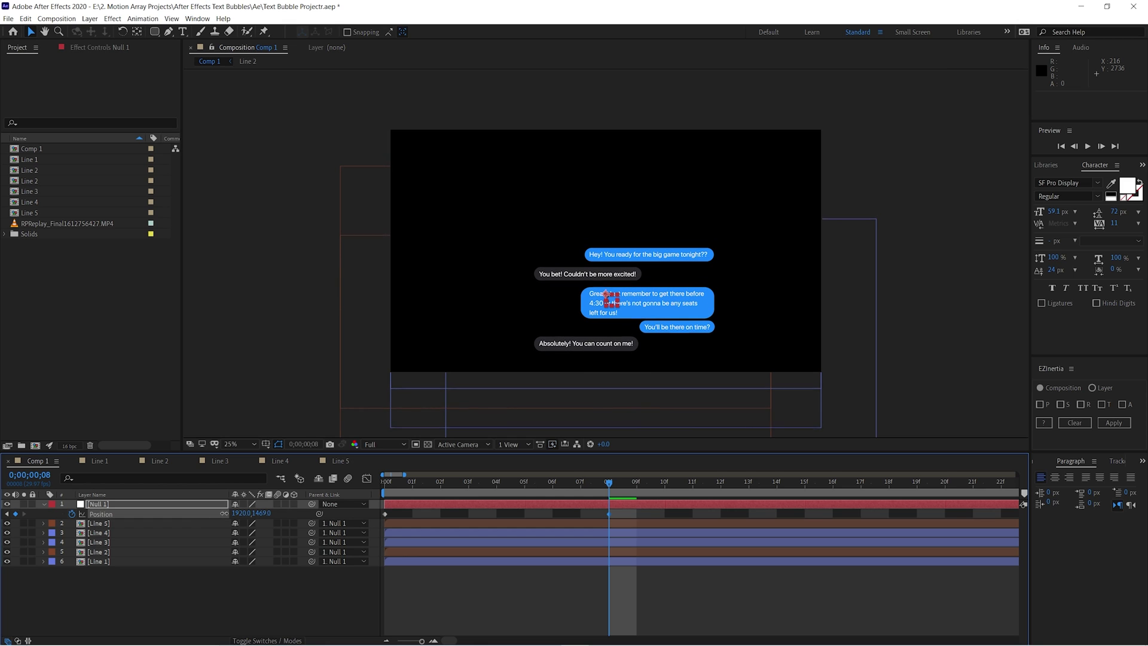
Preview the upward movement and apply Easy Ease In to the null's second Position keyframe
key("space")
left_click(453, 599)
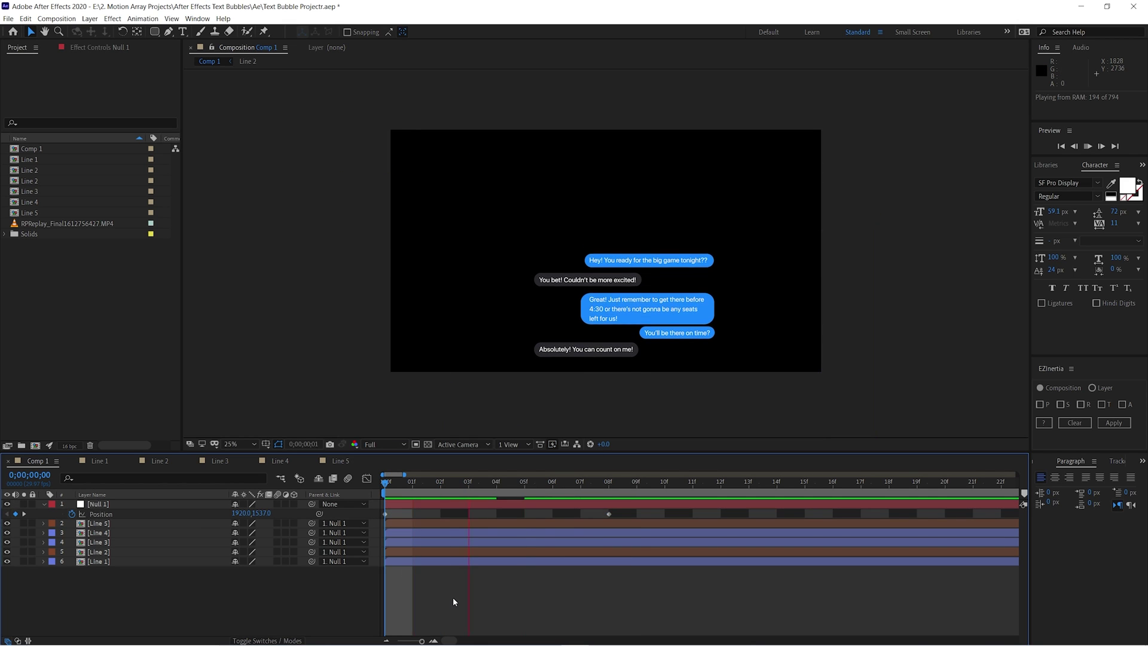
key("space")
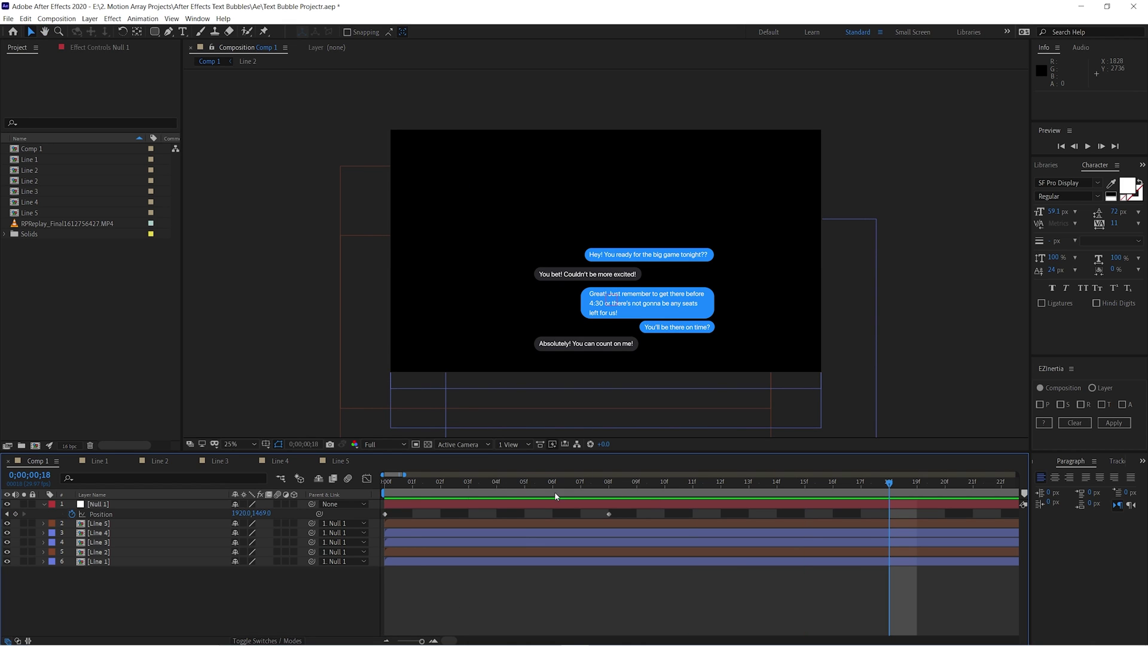
right_click(610, 514)
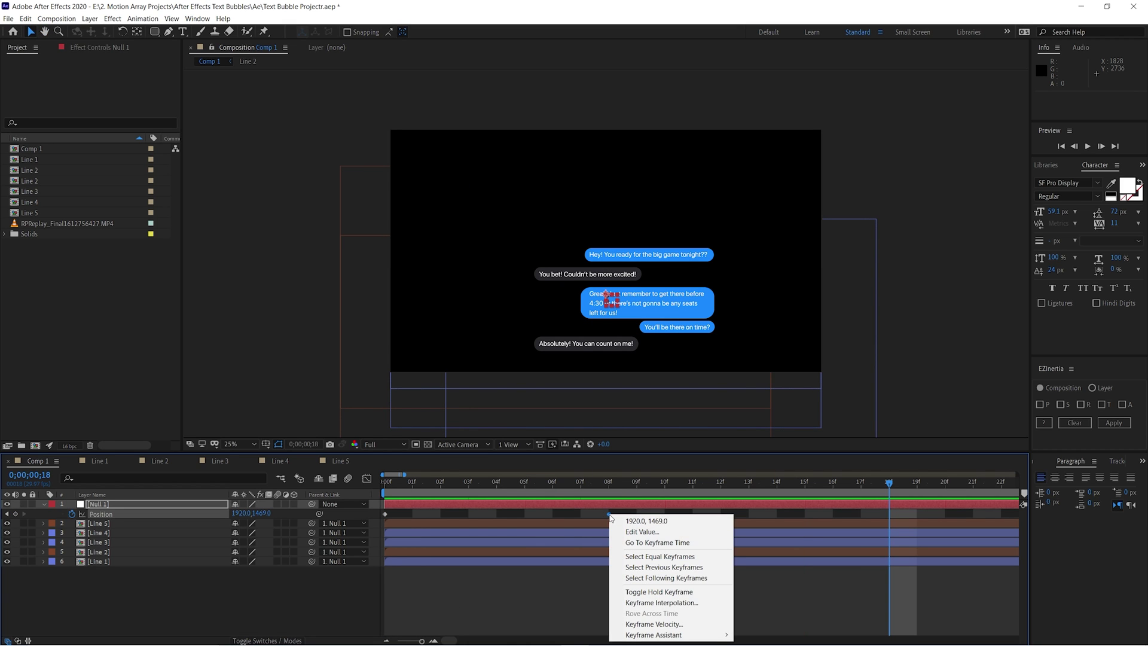
mouse_move(712, 636)
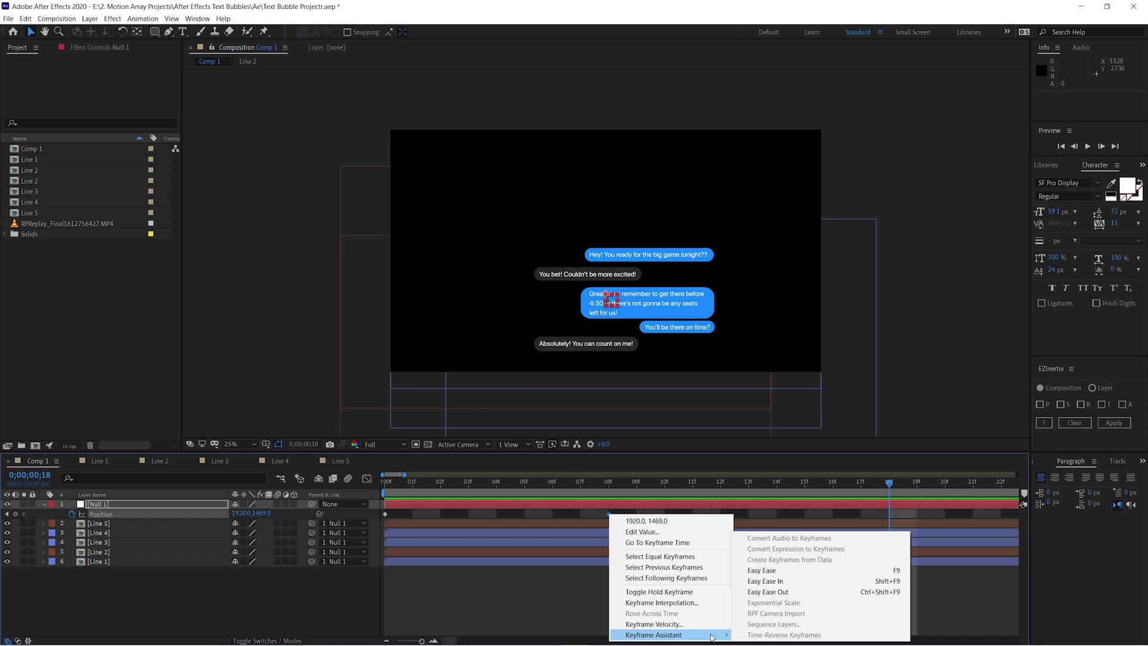
left_click(787, 584)
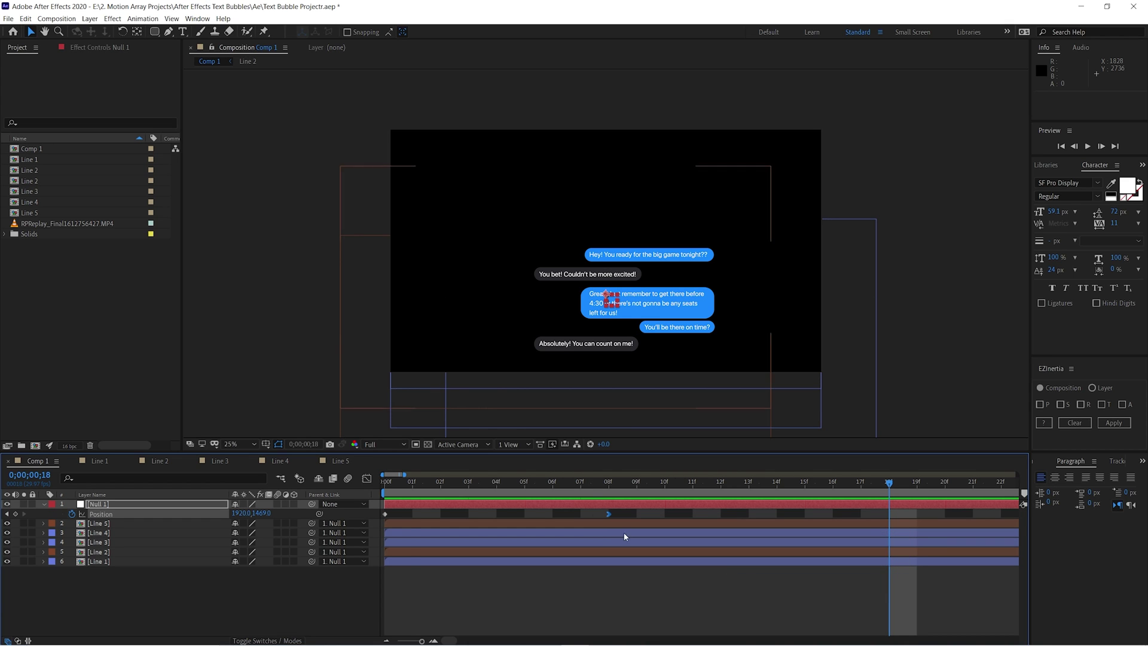
Set the Opacity of all five Line layers to 0% at the start of the timeline
key("Home")
left_click(412, 583)
mouse_move(401, 539)
left_mouse_down()
mouse_move(403, 559)
mouse_move(399, 526)
left_mouse_up()
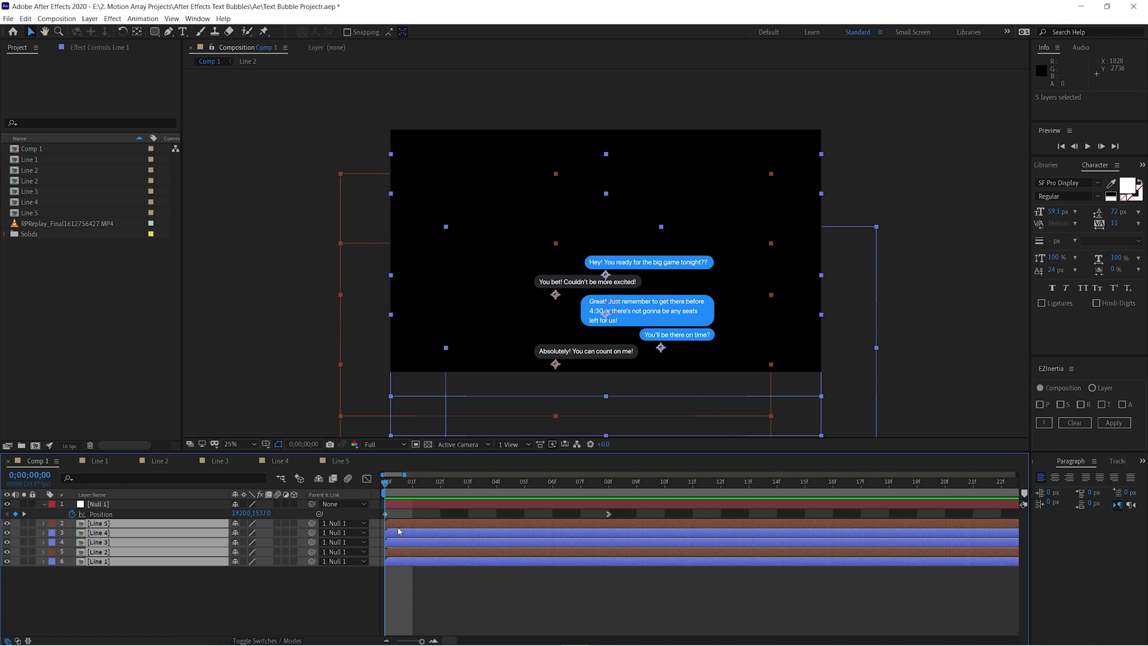
key("t")
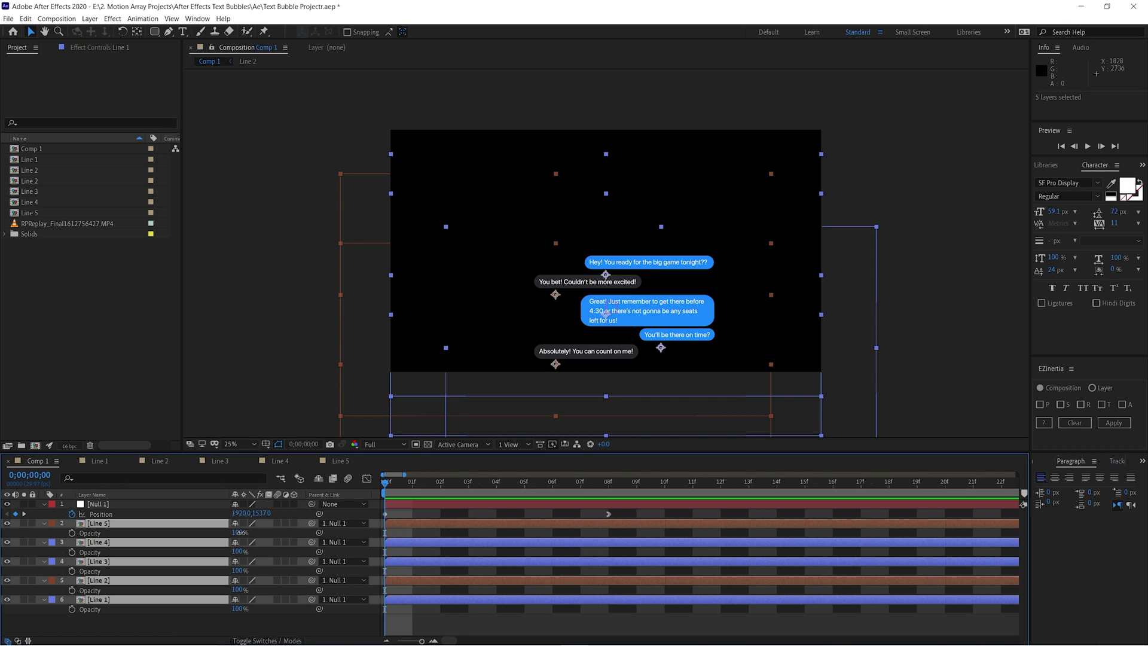
left_click_drag(239, 532, 3, 585)
left_click(451, 628)
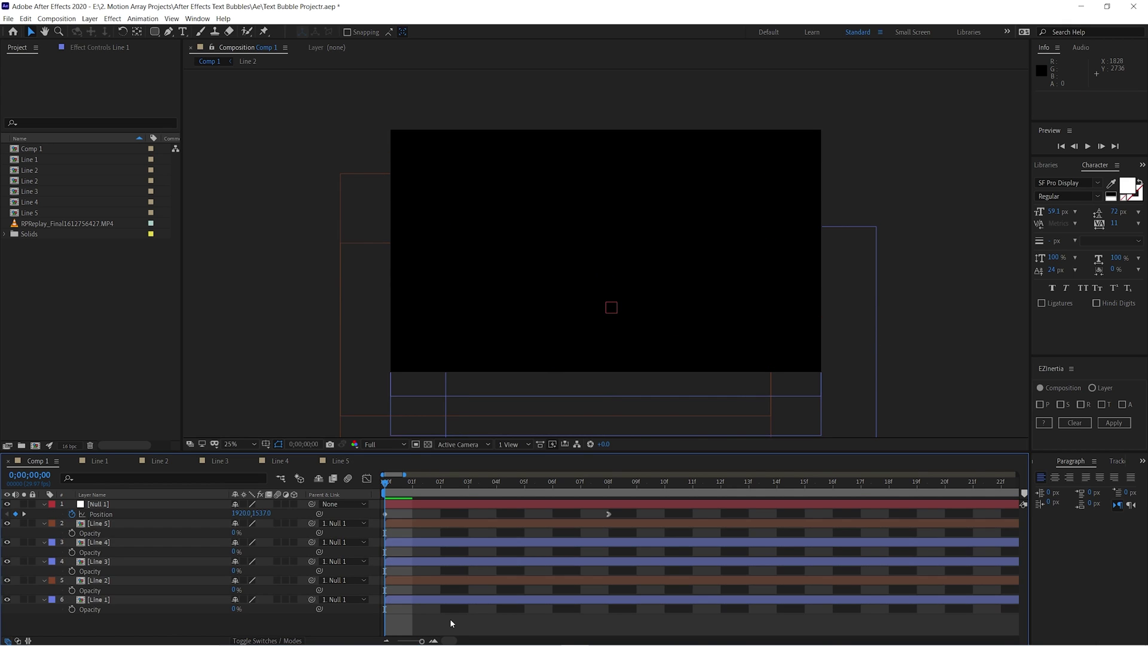
Keyframe the Line 1 layer's Opacity from 0% at the first frame to 100% at frame 7 and preview the fade-in
left_click(104, 599)
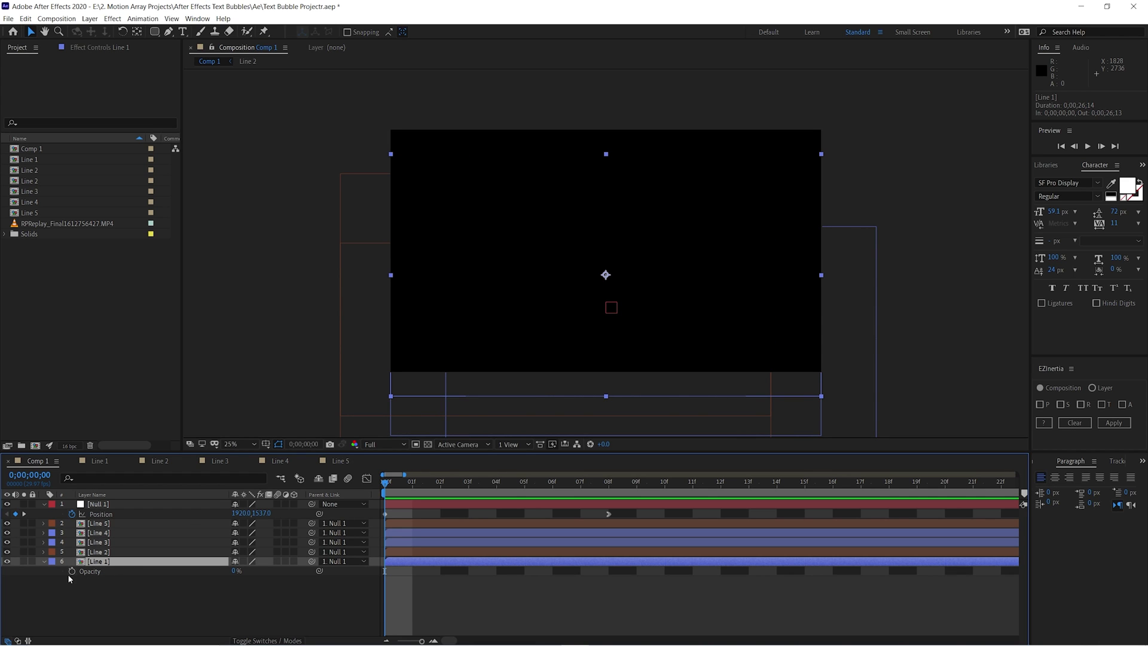
left_click(71, 572)
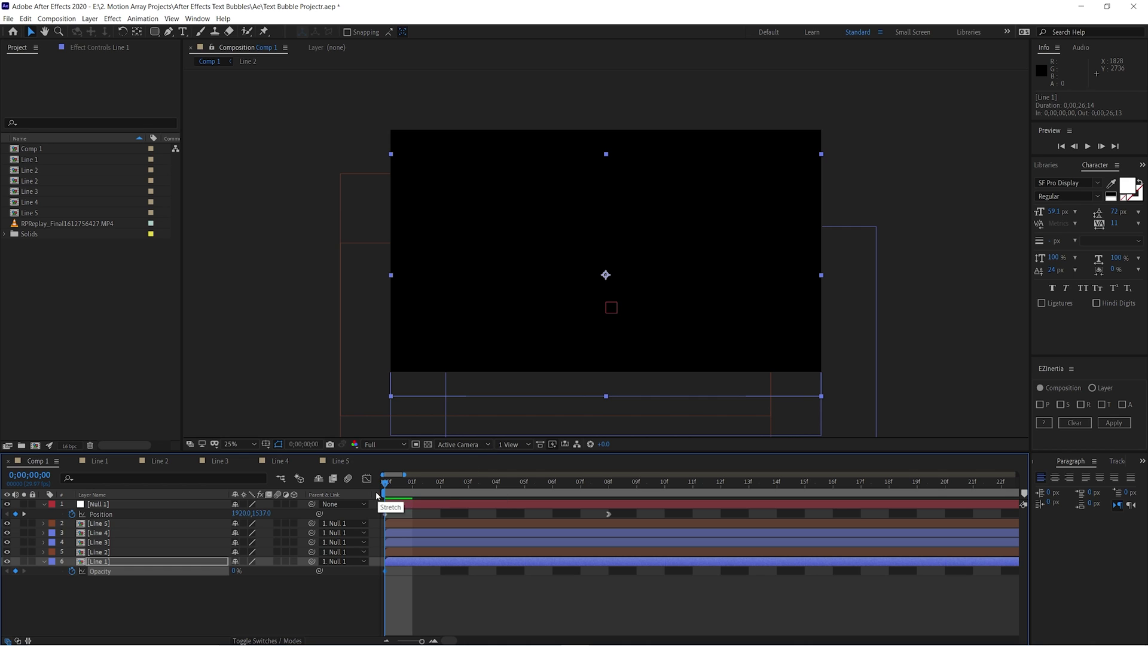
left_click(125, 506)
left_click_drag(384, 481, 583, 483)
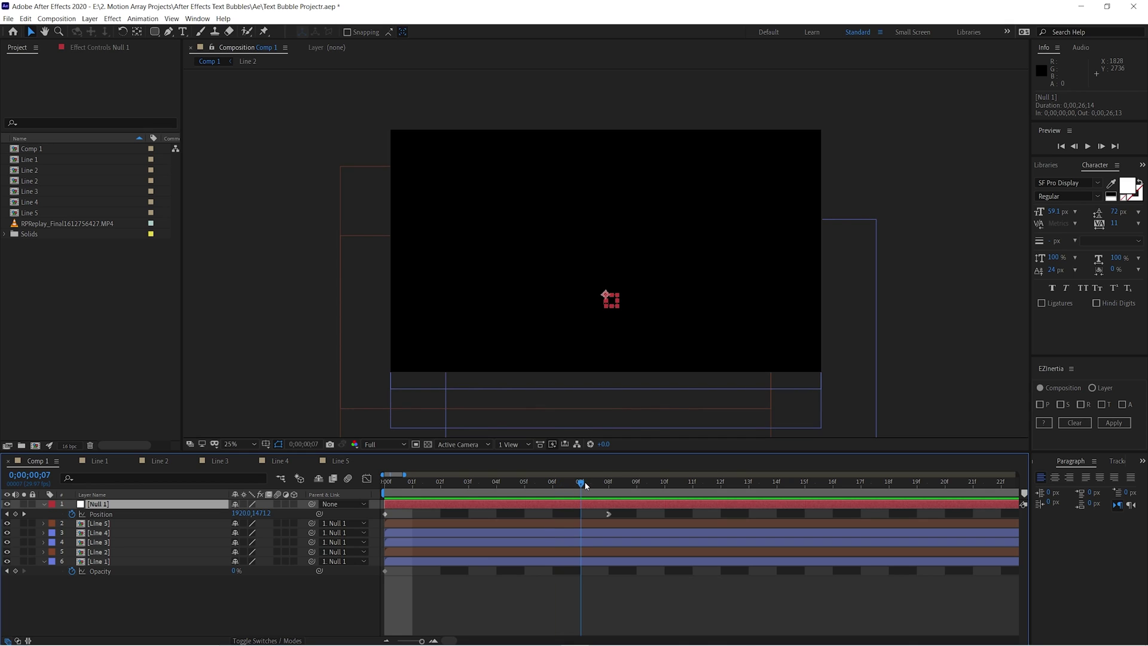
left_click(608, 514)
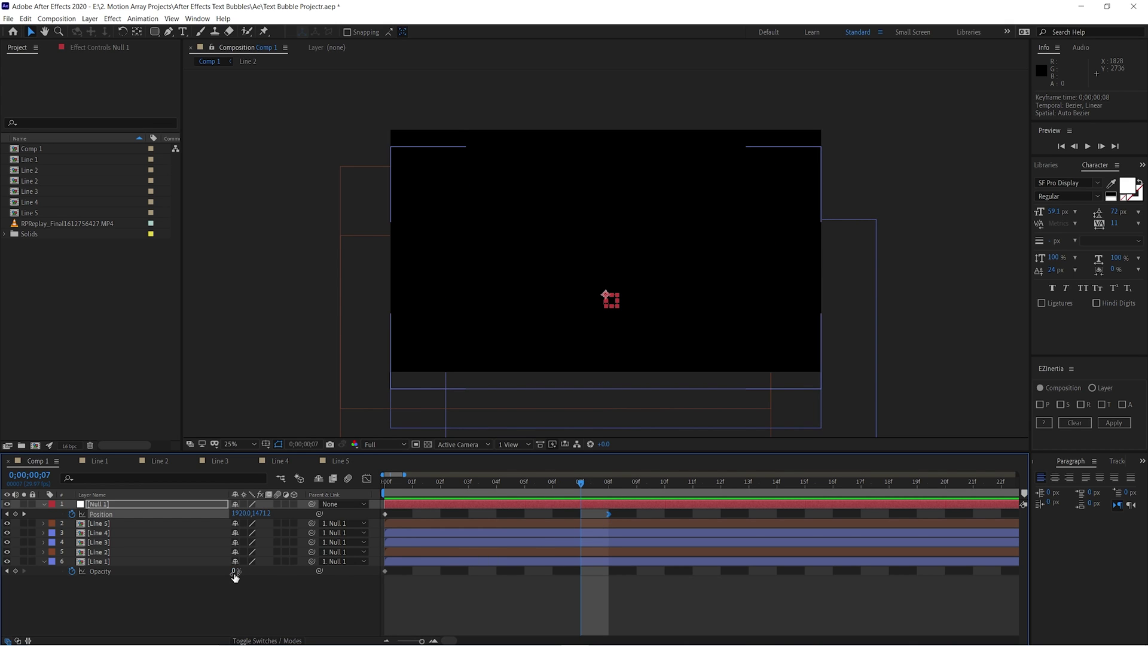
left_click_drag(236, 571, 560, 567)
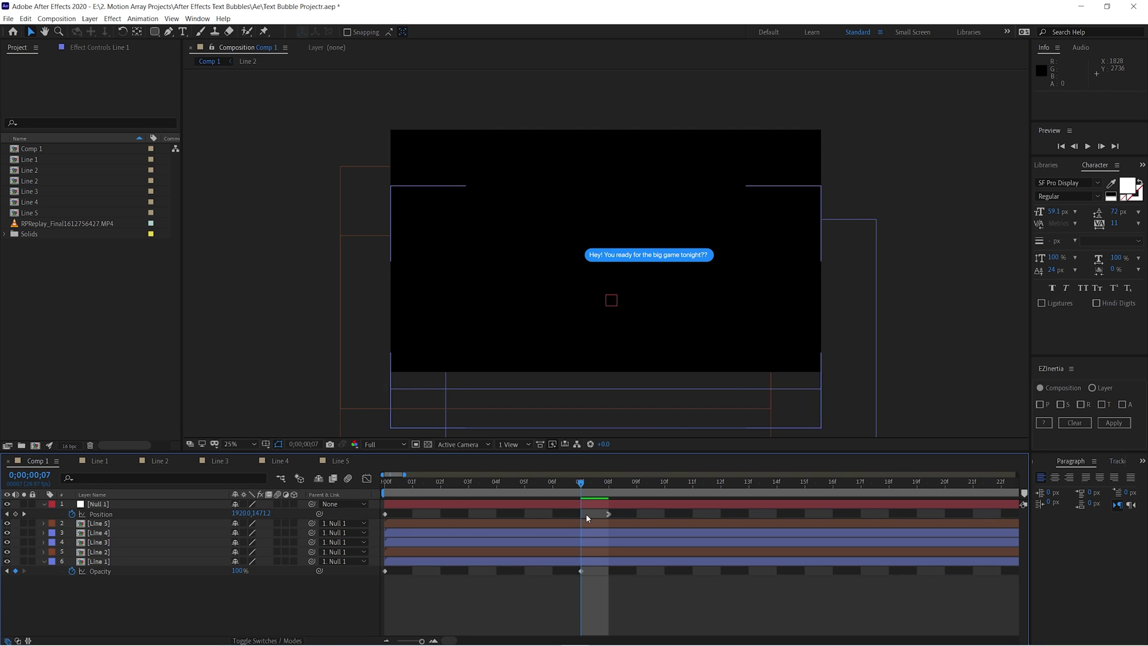
key("space")
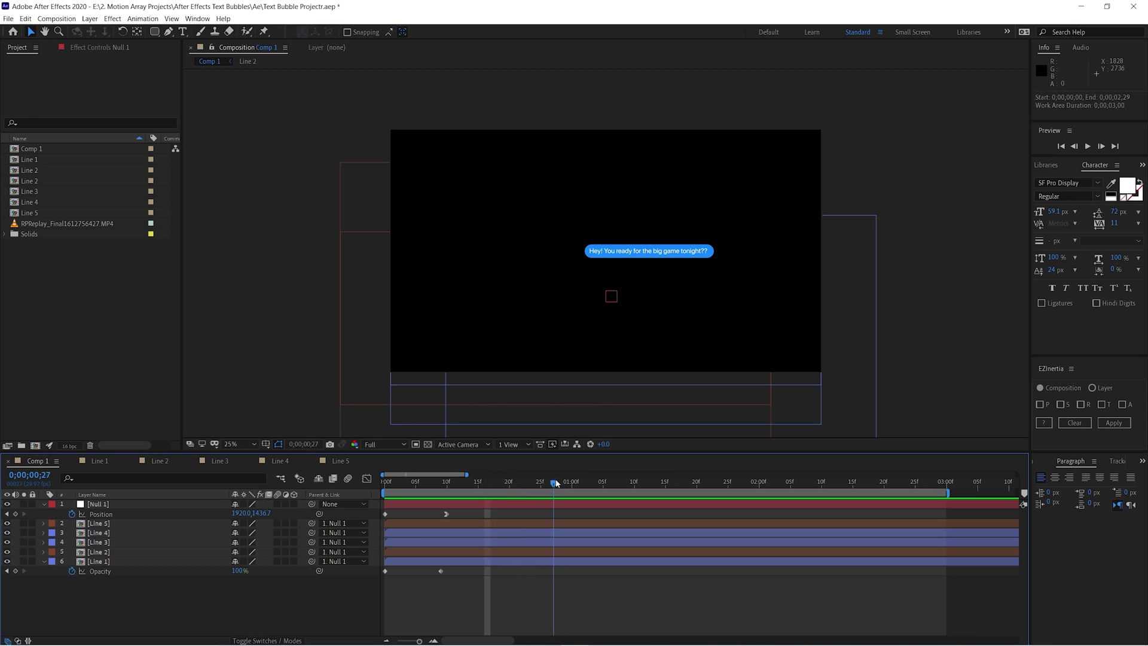
Add a hold Position keyframe on the null at 0;00;00;29 and move it to 1920, 1332 at 0;00;01;08
left_click_drag(556, 483, 569, 483)
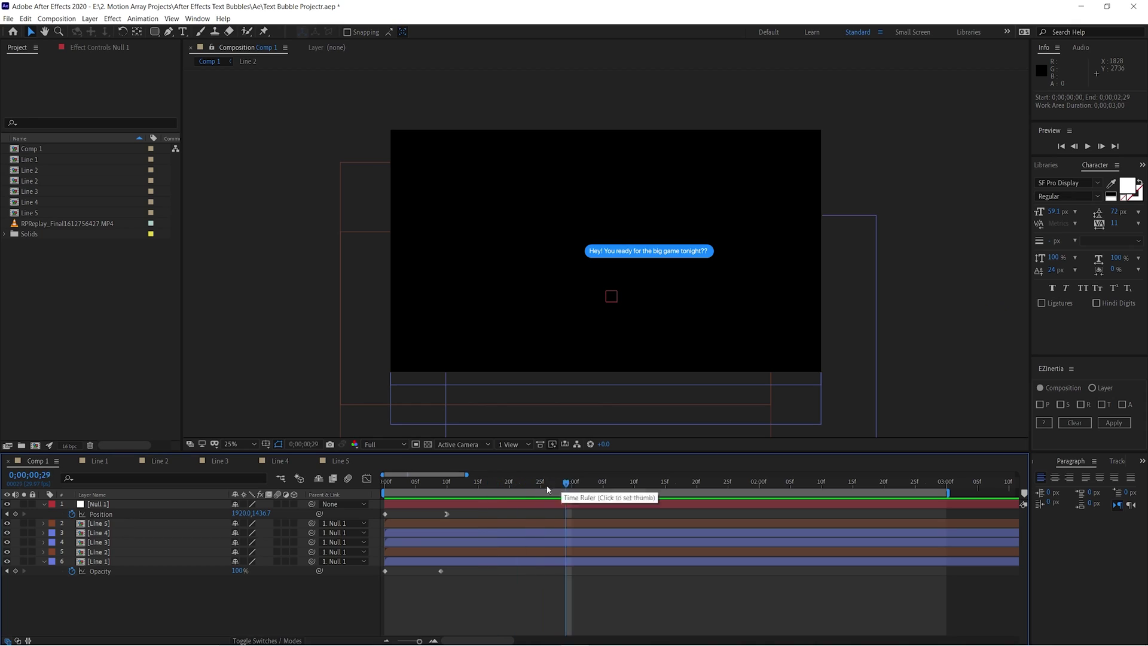
left_click(16, 514)
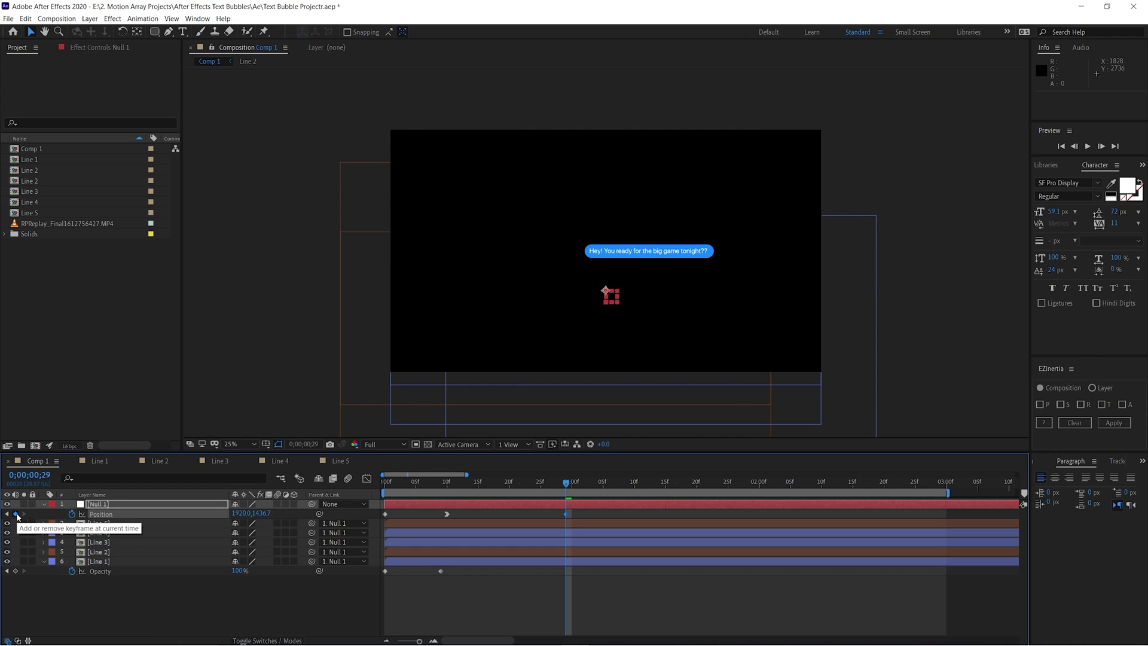
key("space")
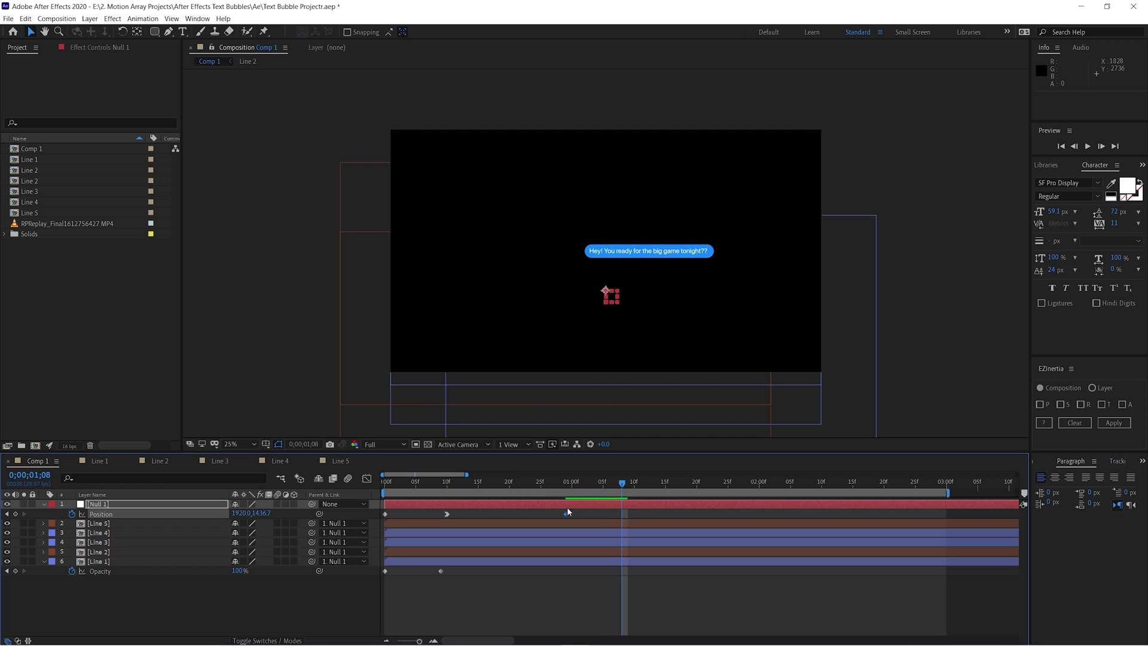
left_click_drag(256, 513, 24, 513)
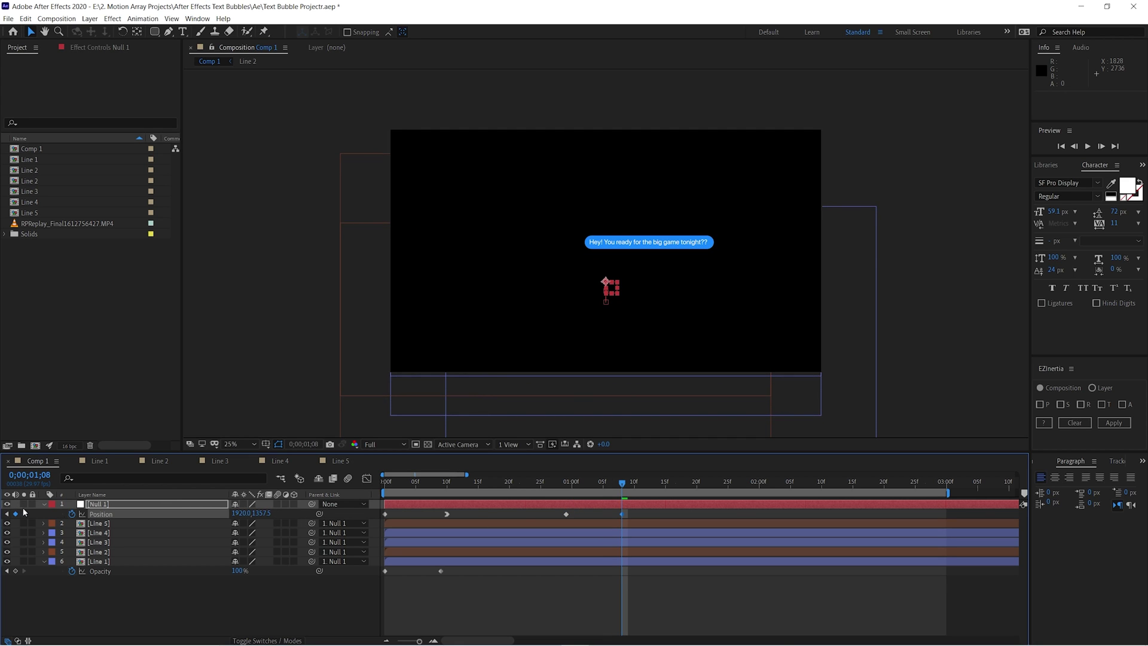
left_click_drag(249, 514, 124, 520)
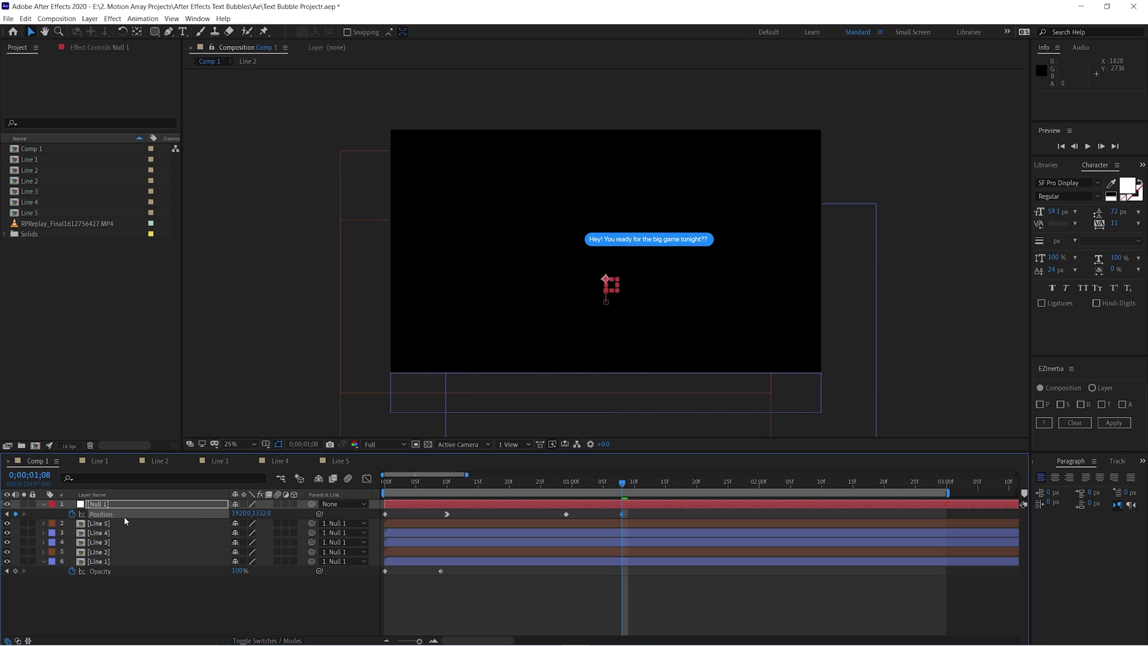
Keyframe the Line 2 layer's Opacity from 0% at 0;00;00;29 to 100% at 0;00;01;08 and preview the animation
left_click(95, 552)
key("t")
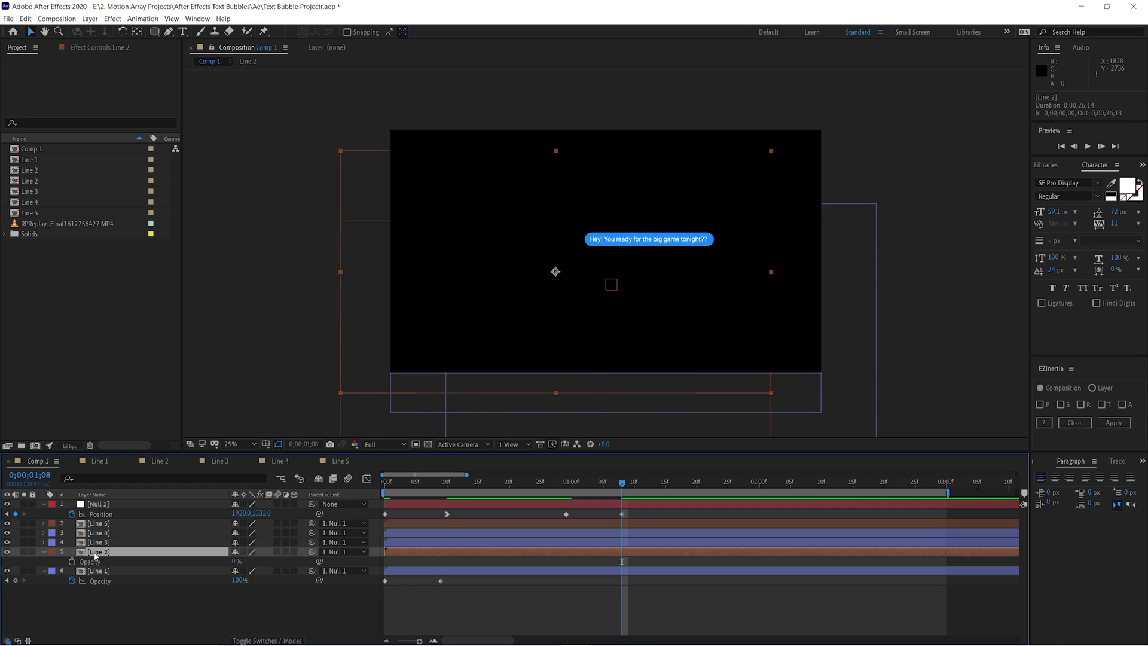
key("j")
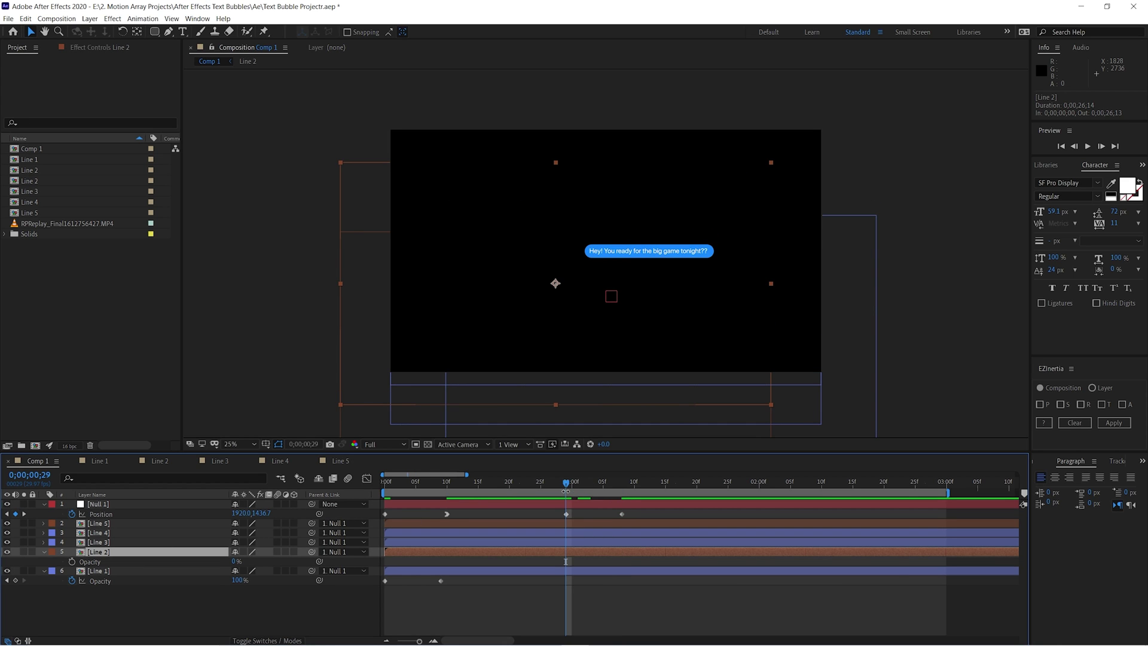
left_click(566, 513)
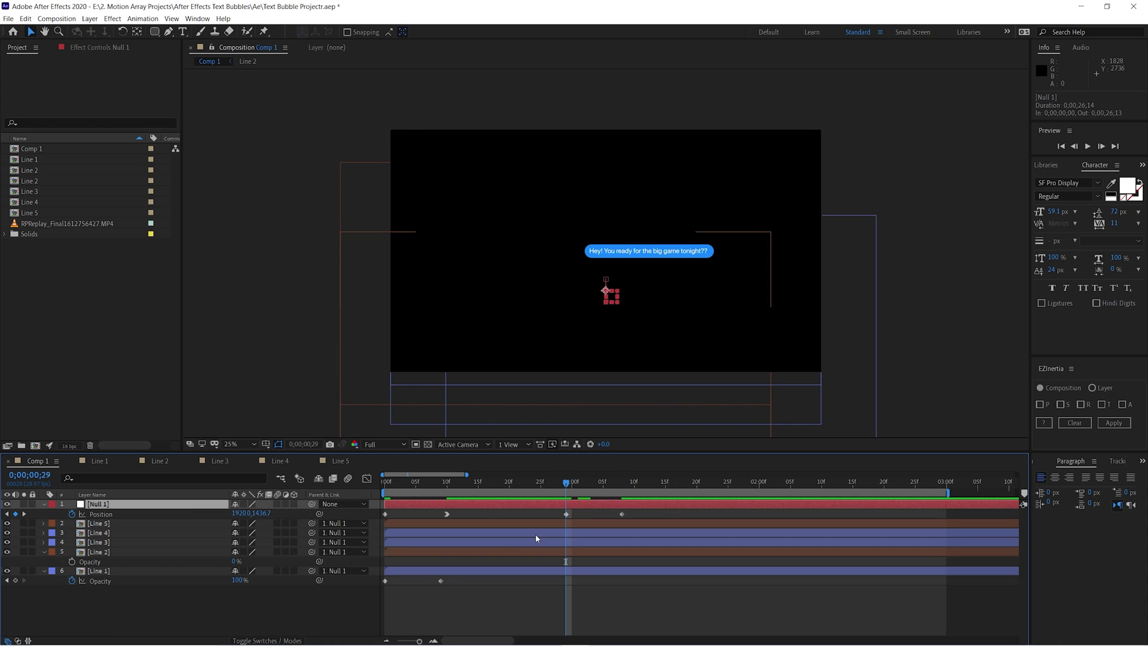
left_click(72, 561)
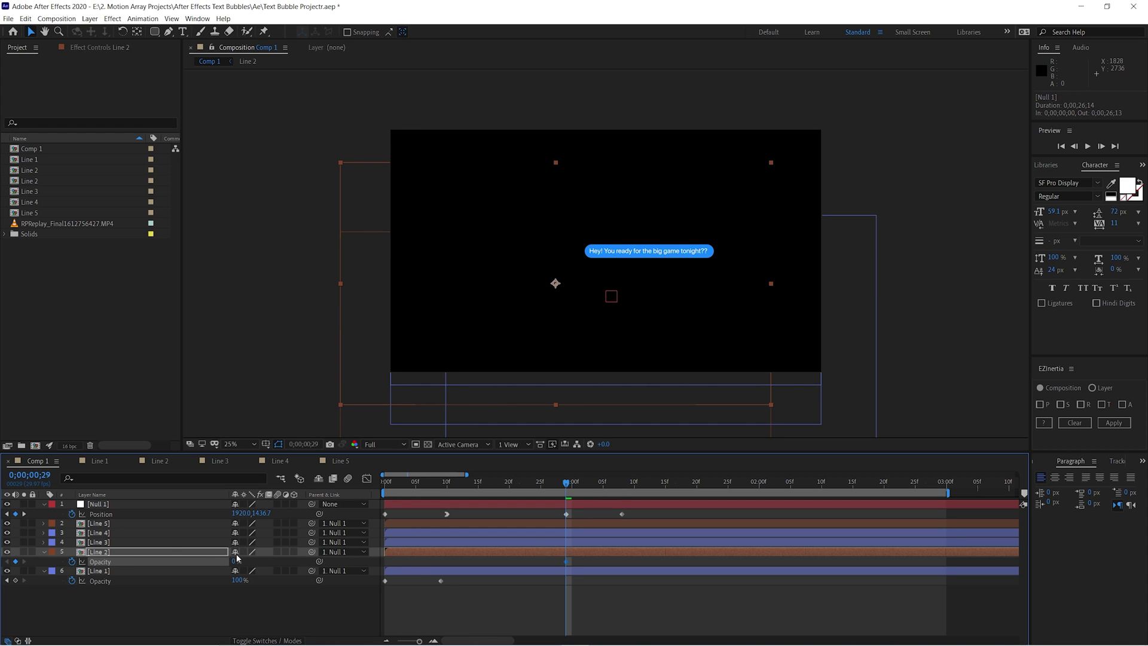
left_click(622, 483)
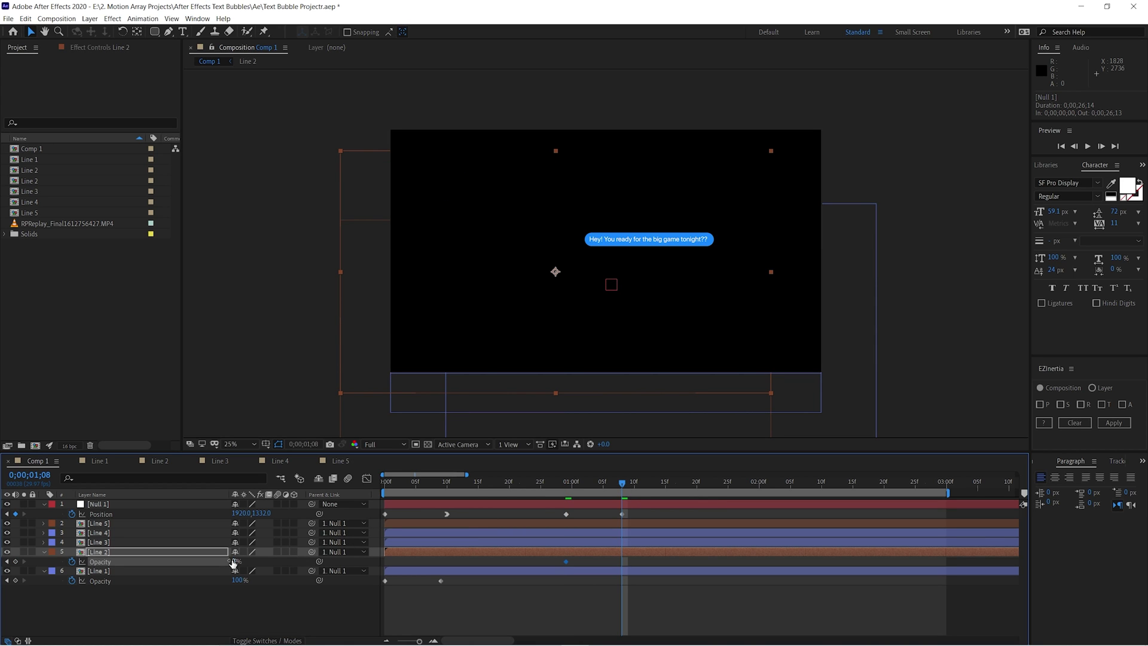
left_click_drag(234, 562, 293, 562)
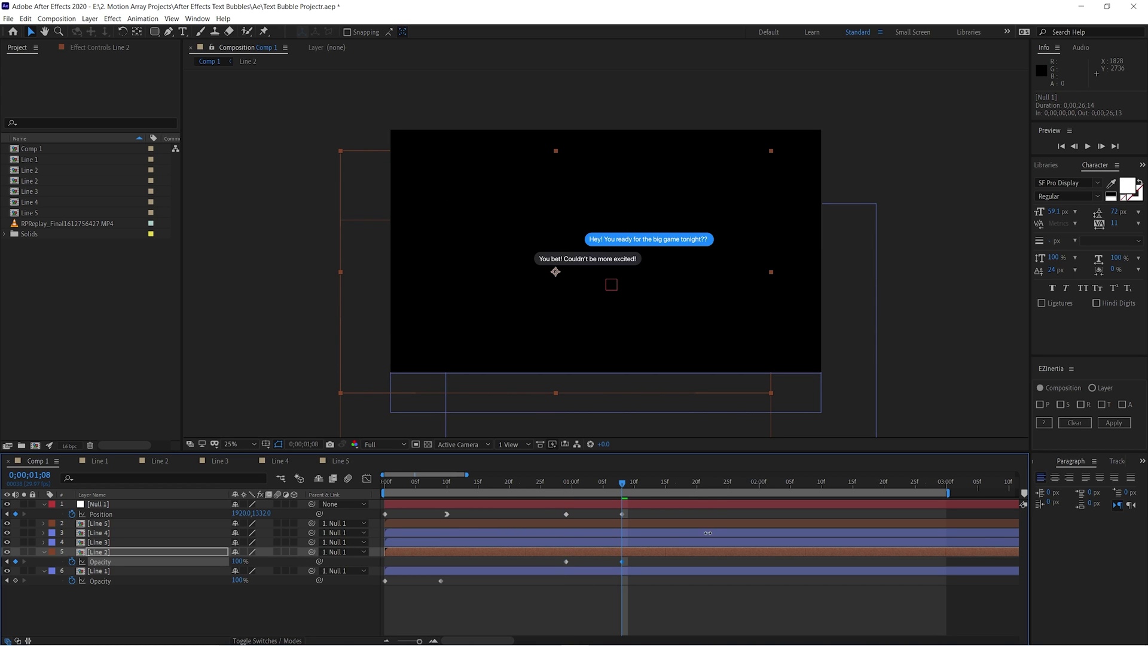
key("space")
key("space")
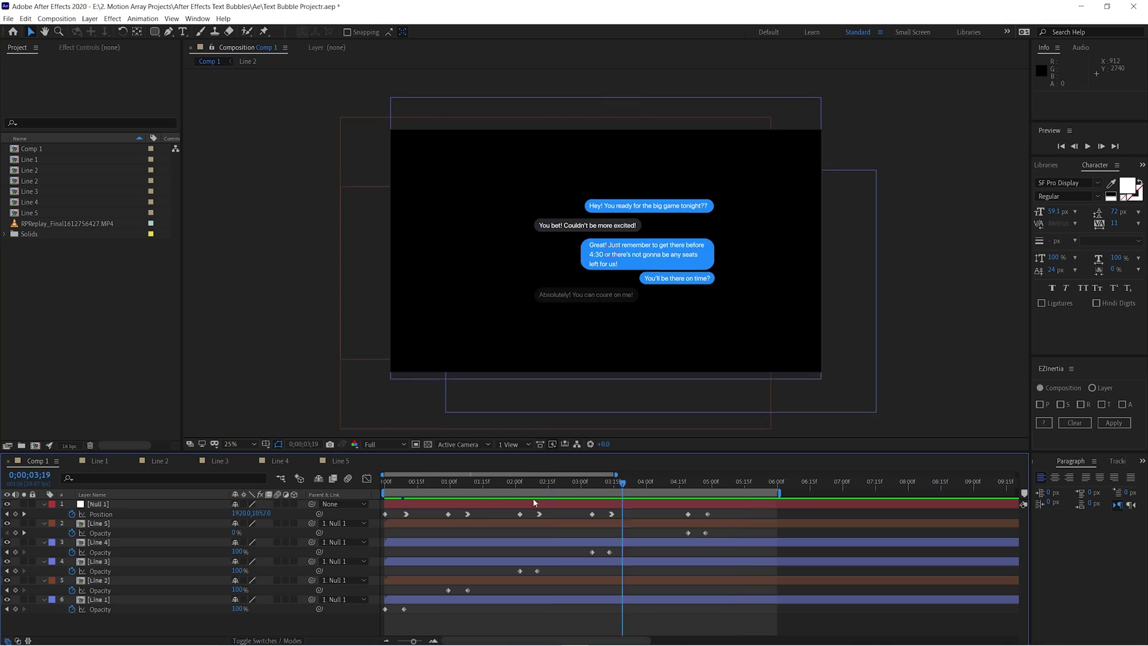
Pre-compose the null and all five Line layers into a composition named Tracking Sequence, moving all attributes into it
left_click_drag(686, 482, 737, 491)
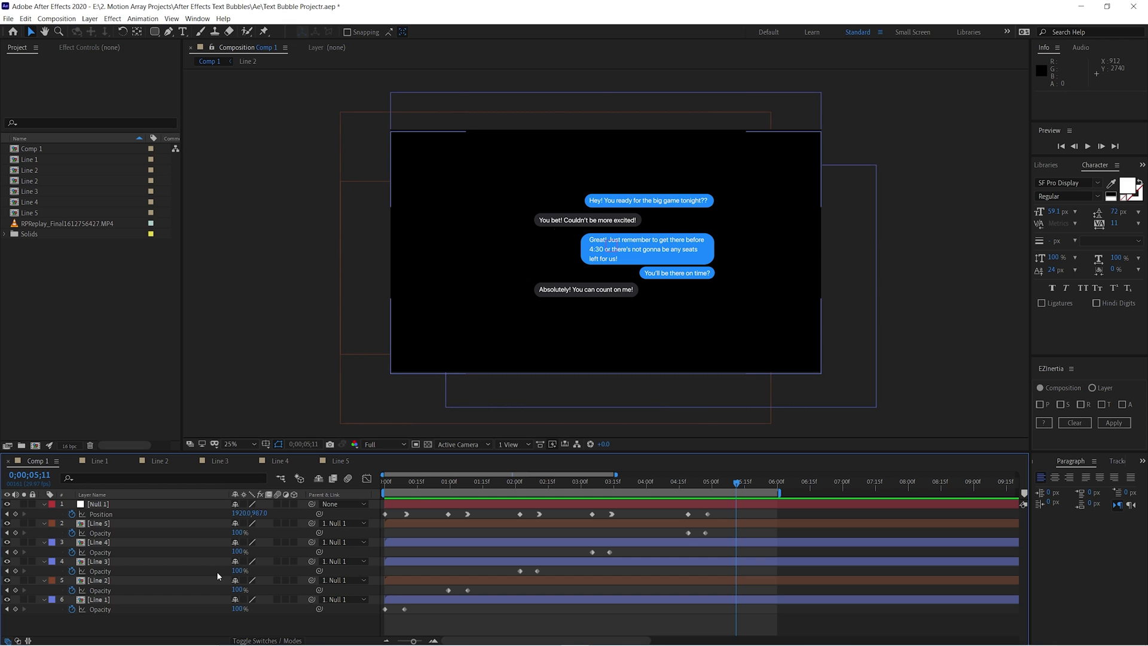
key("ctrl+a")
right_click(102, 508)
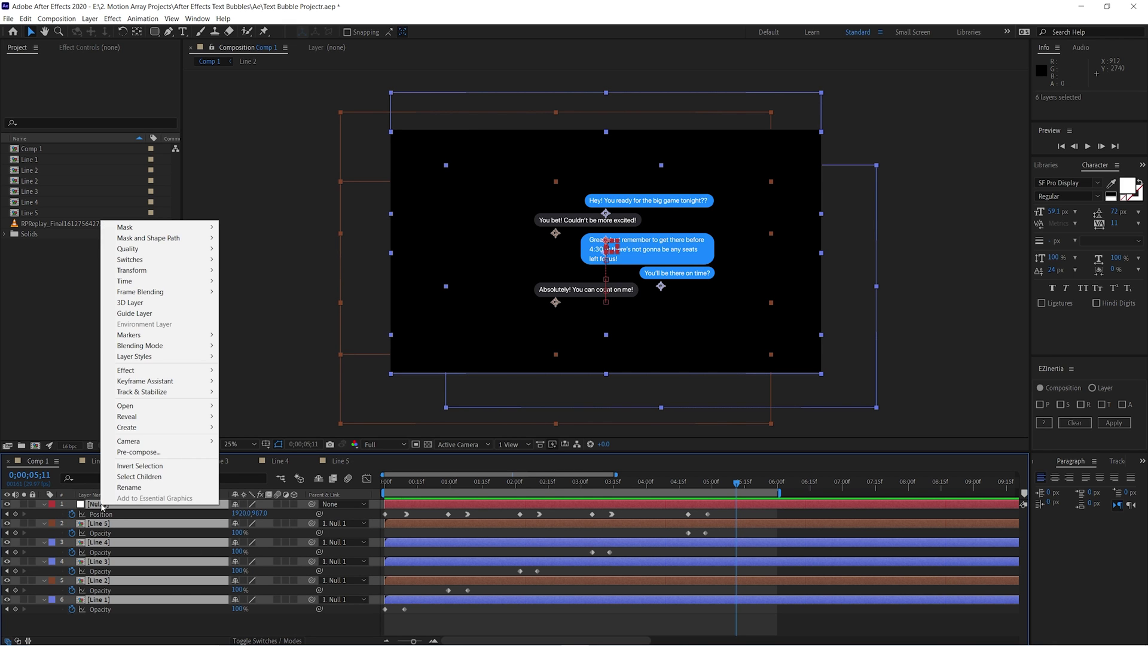
left_click(138, 452)
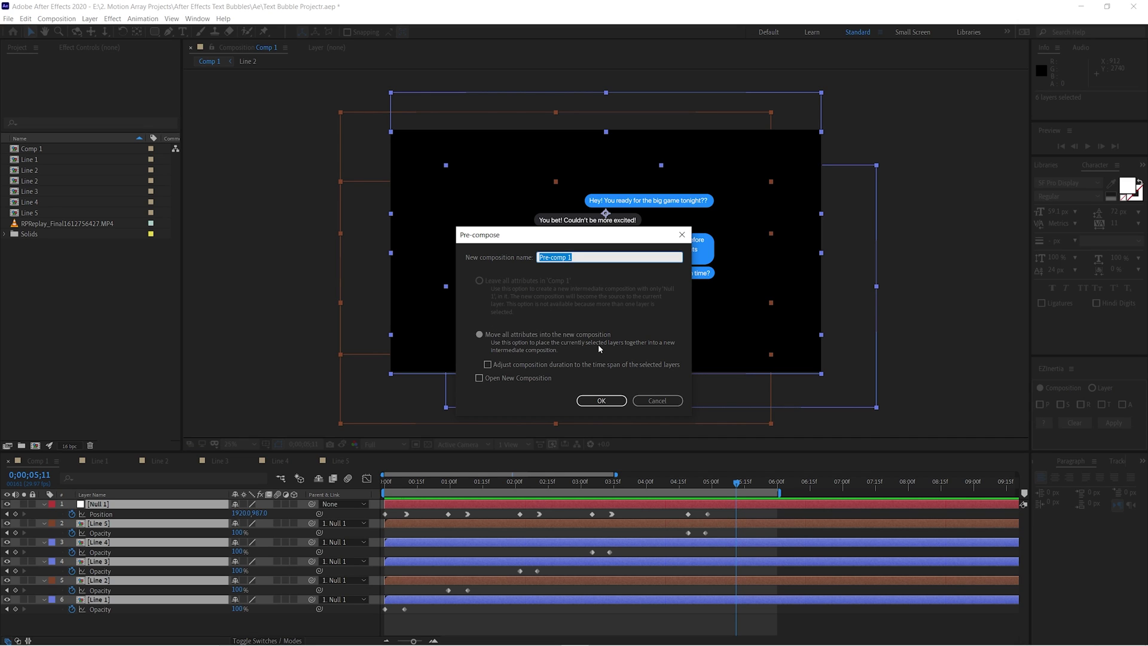
type("Tracking Sequence")
key("Return")
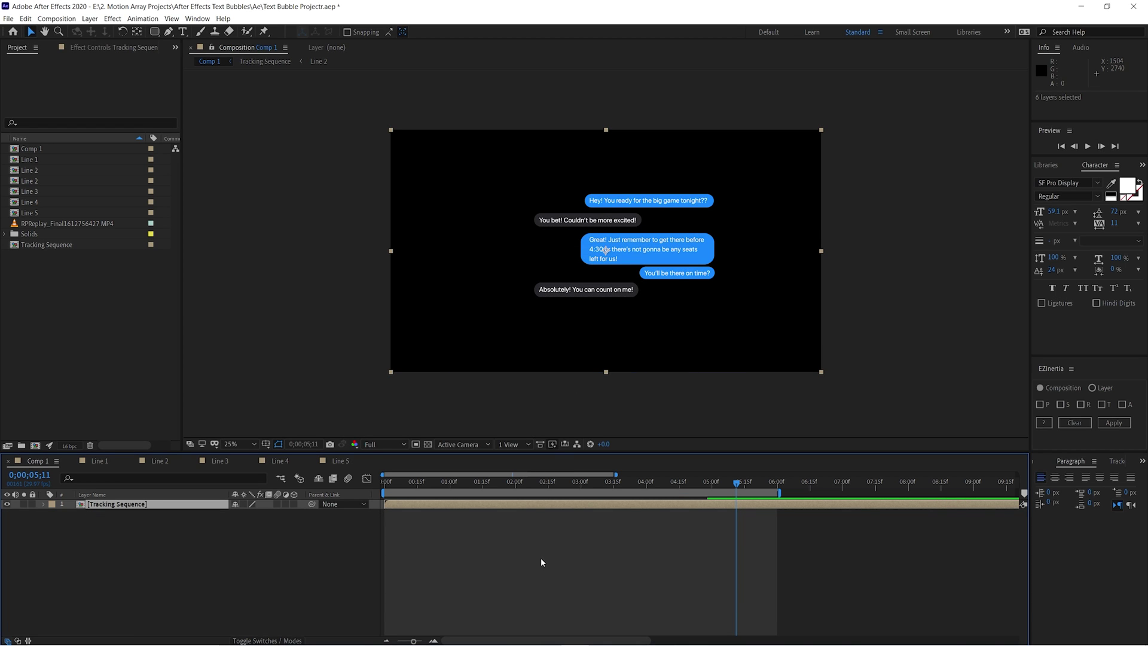
Toggle the Tracking Sequence layer's visibility off and back on
left_click(9, 512)
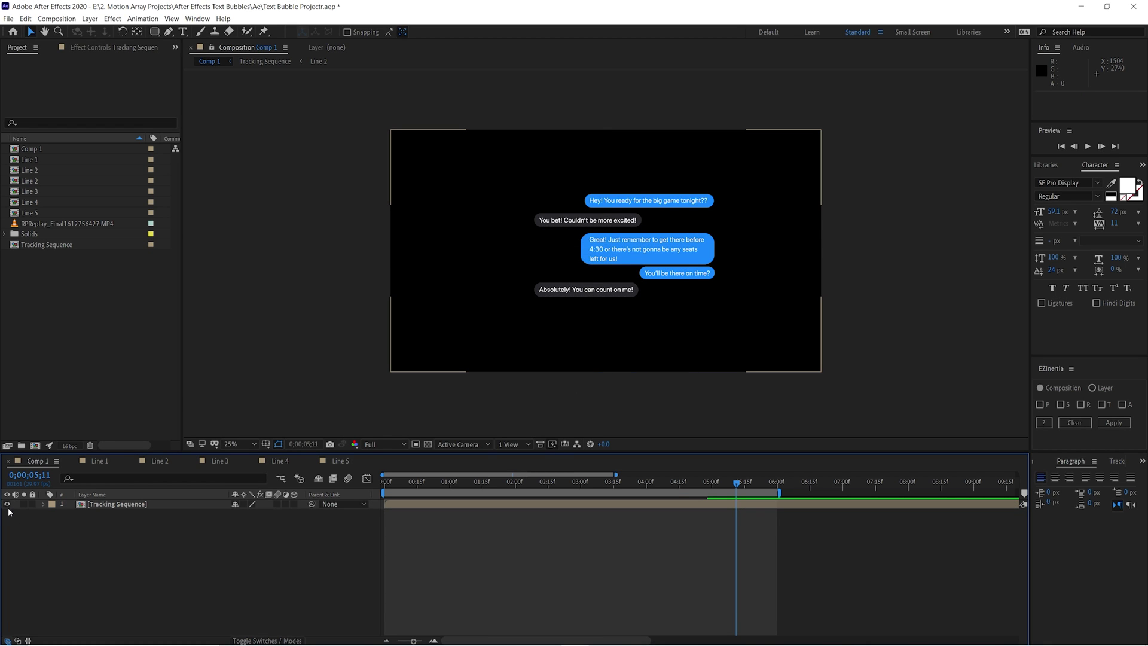
left_click(8, 506)
left_click(9, 505)
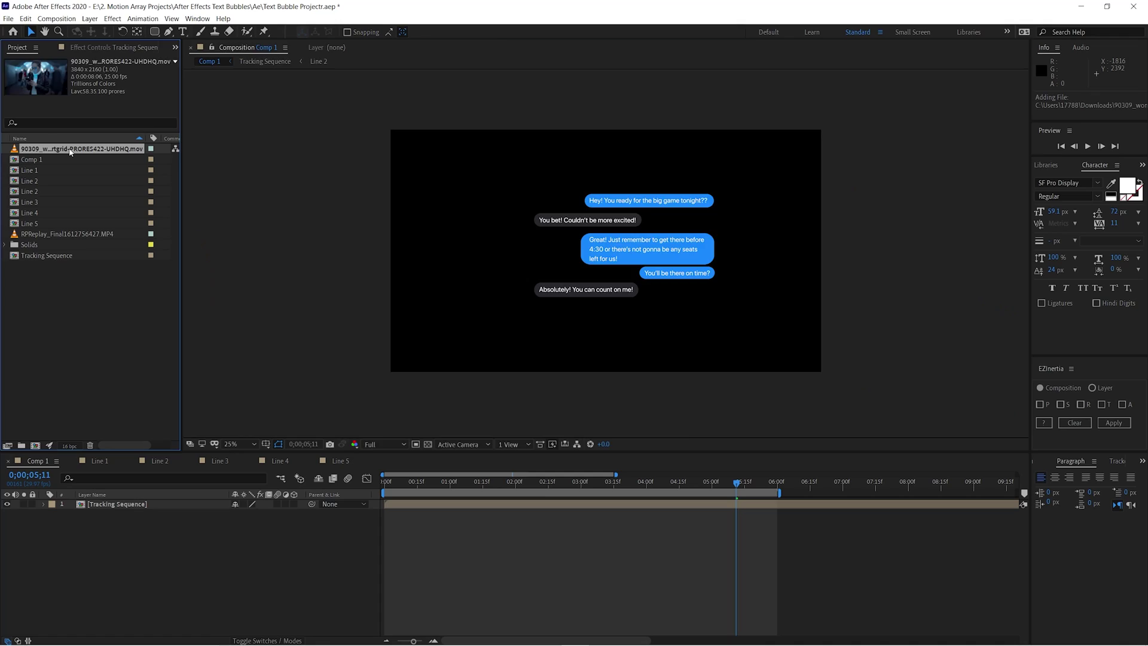
Preview the clip of the woman with the phone and add it to Comp 1 beneath the Tracking Sequence layer
double_click(70, 149)
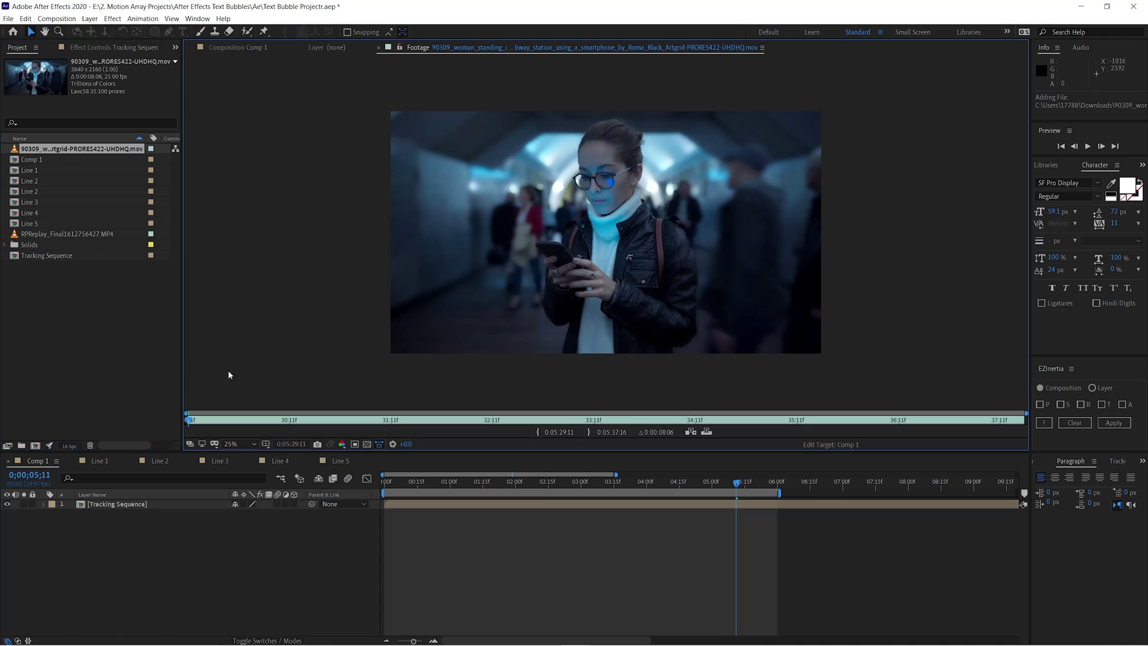
key("space")
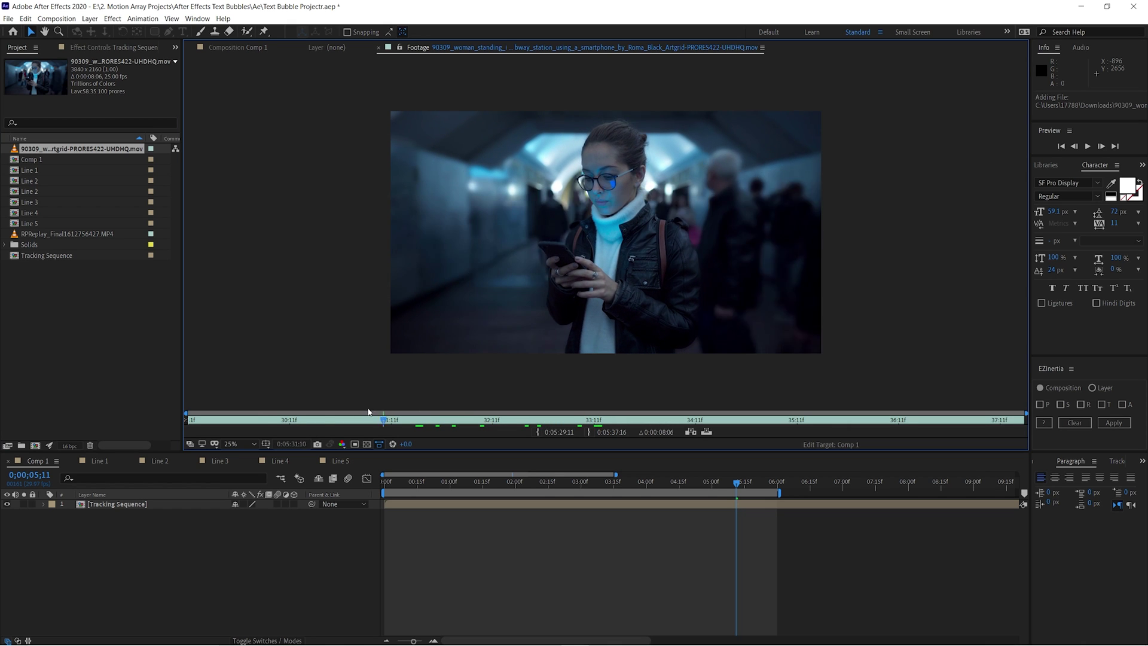
left_click_drag(55, 151, 109, 526)
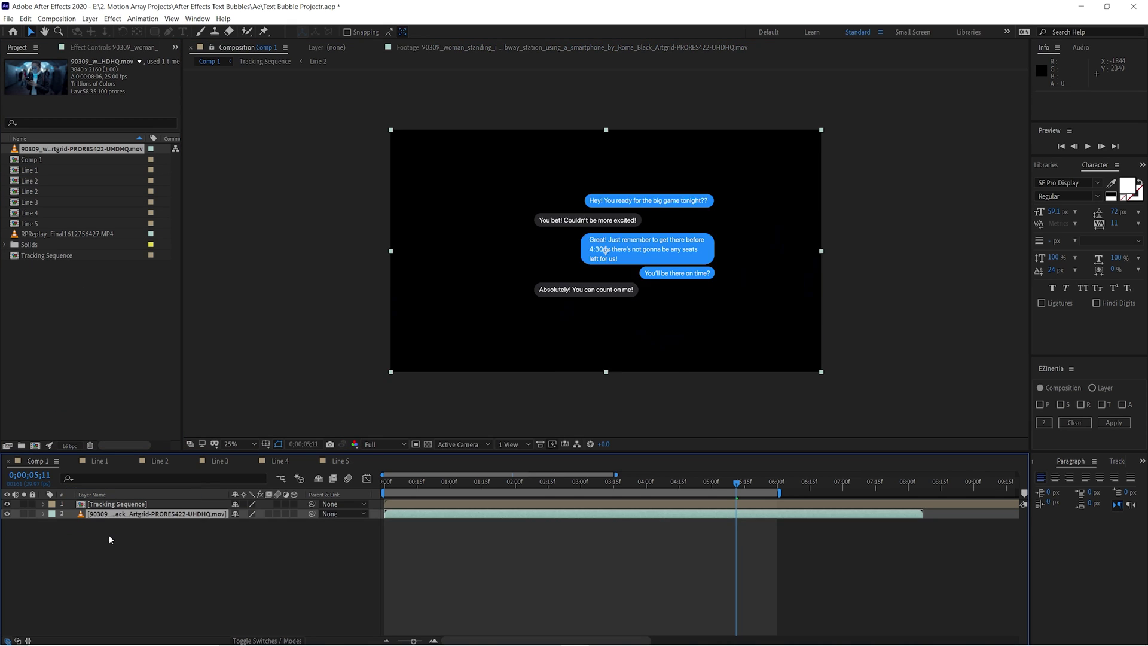
left_click(8, 504)
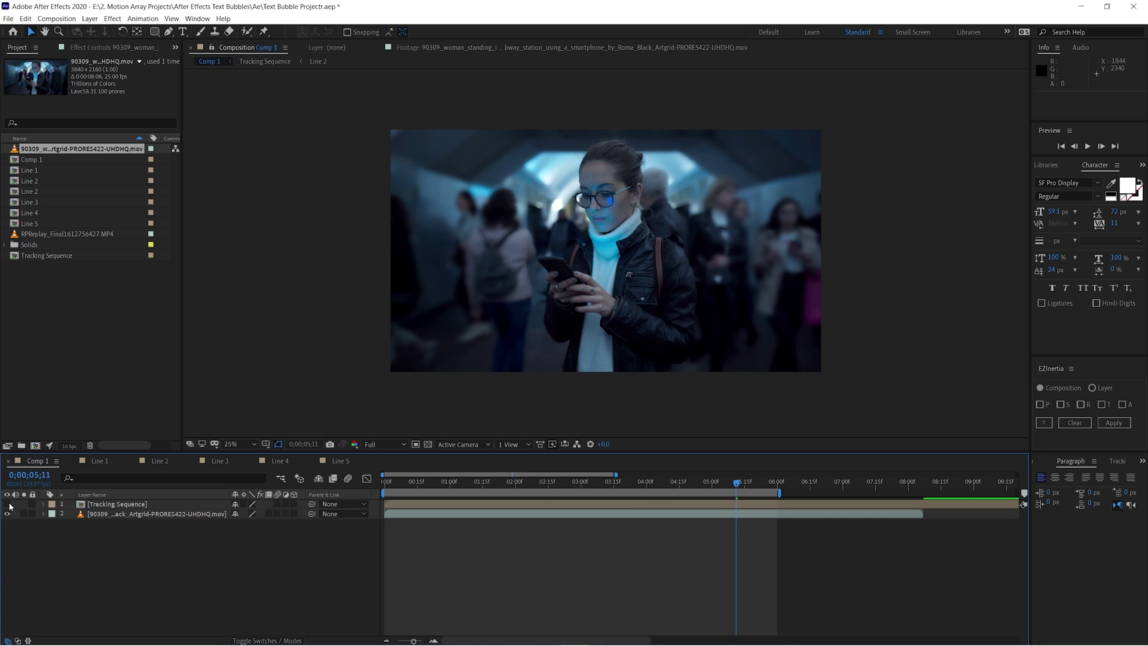
left_click(7, 504)
Scale the Tracking Sequence layer to 55% and position its text bubbles beside the woman's face
left_click(434, 505)
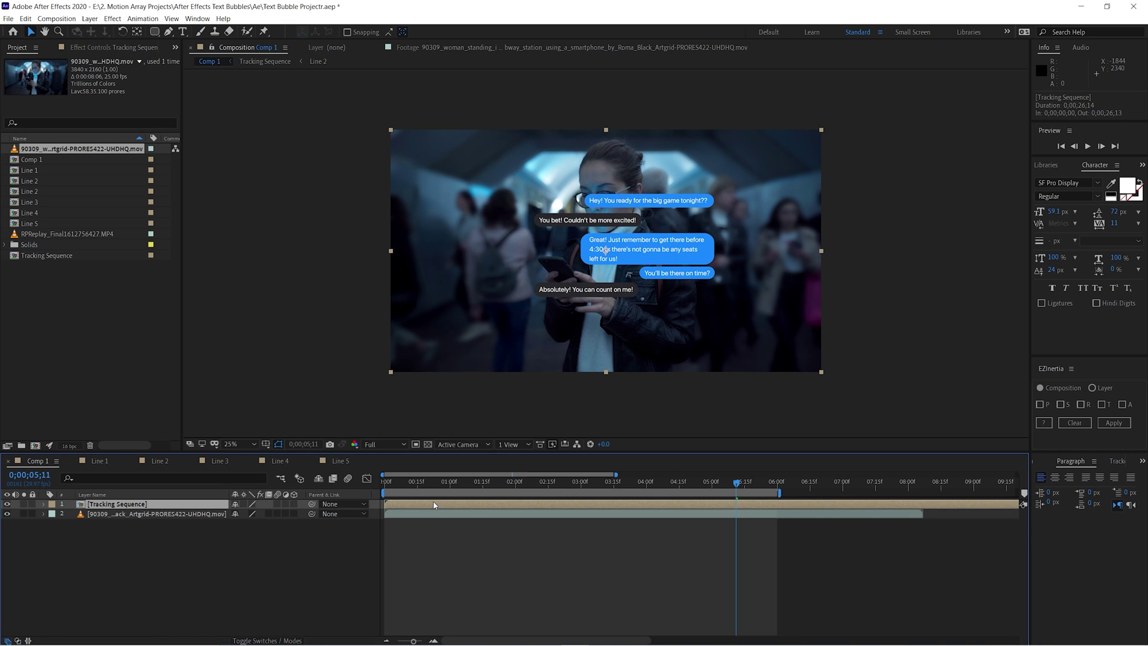
key("s")
left_click_drag(631, 258, 515, 223)
left_click_drag(248, 515, 223, 516)
left_click(368, 547)
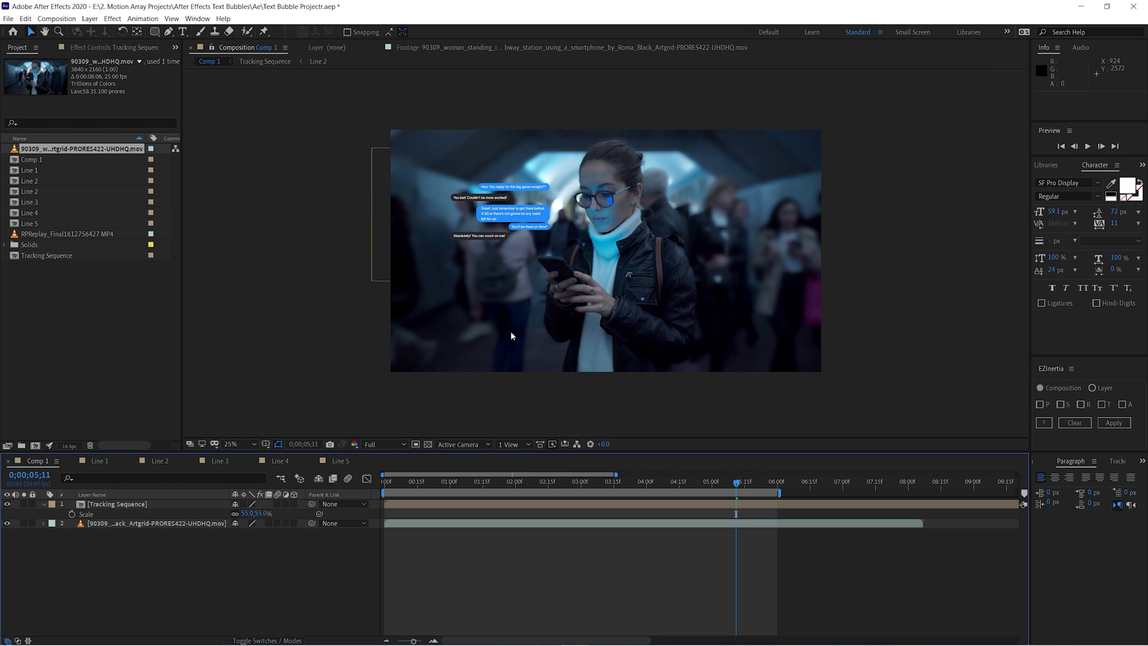
key("period")
left_click_drag(441, 225, 513, 281)
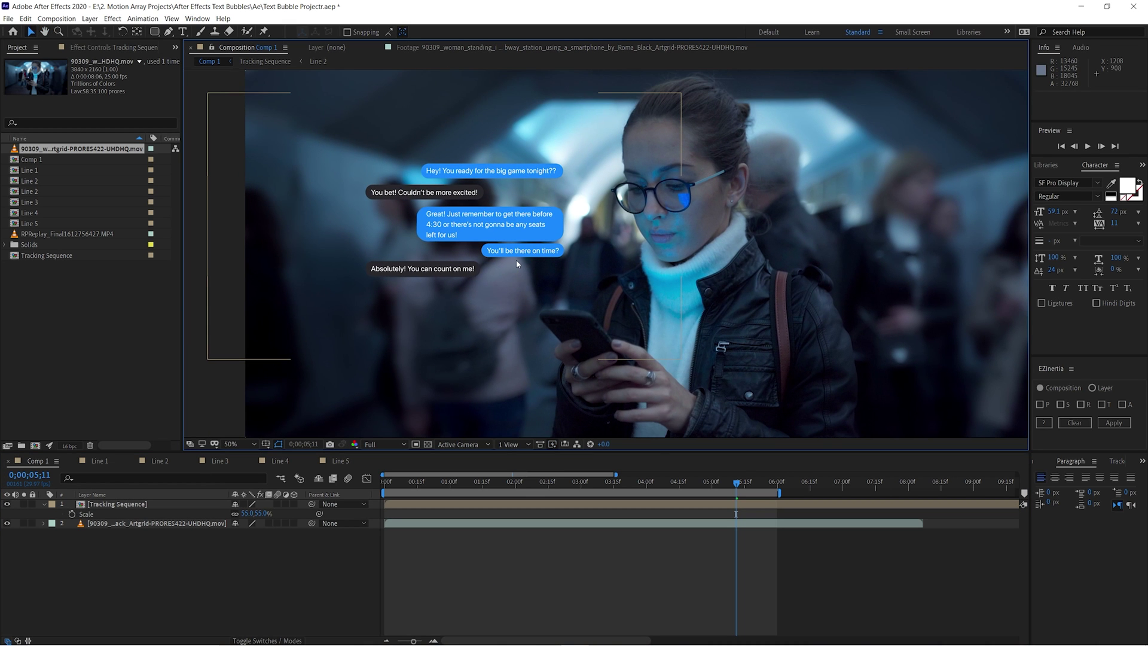
key("comma")
Hide the Tracking Sequence layer and add a new null object to Comp 1
left_click(7, 505)
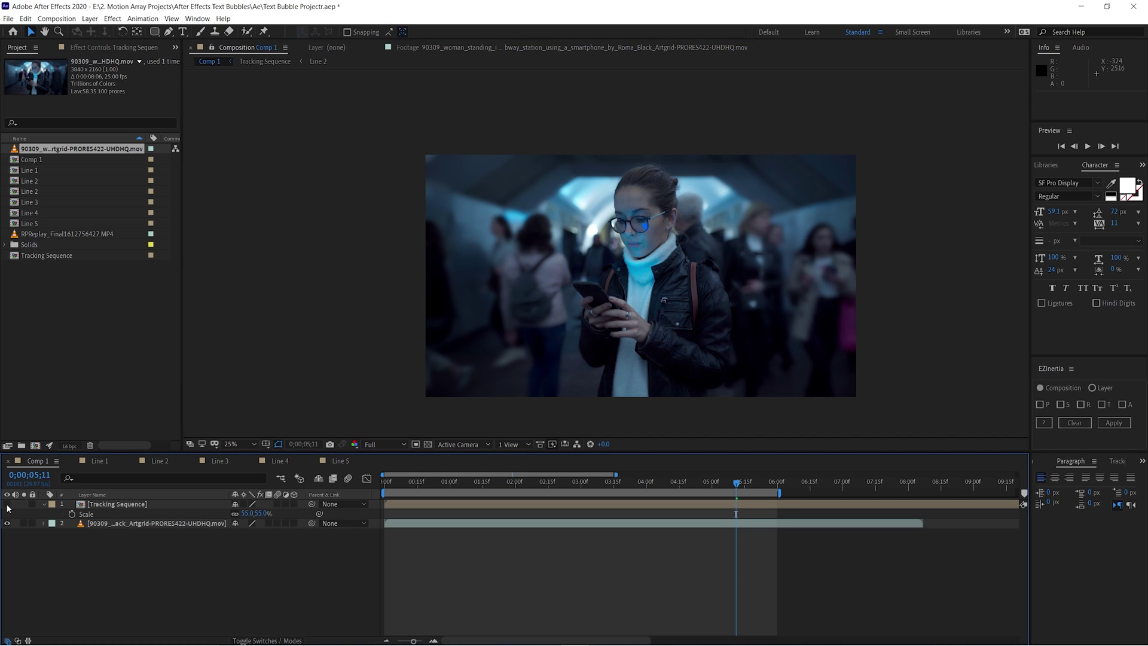
right_click(110, 575)
mouse_move(159, 468)
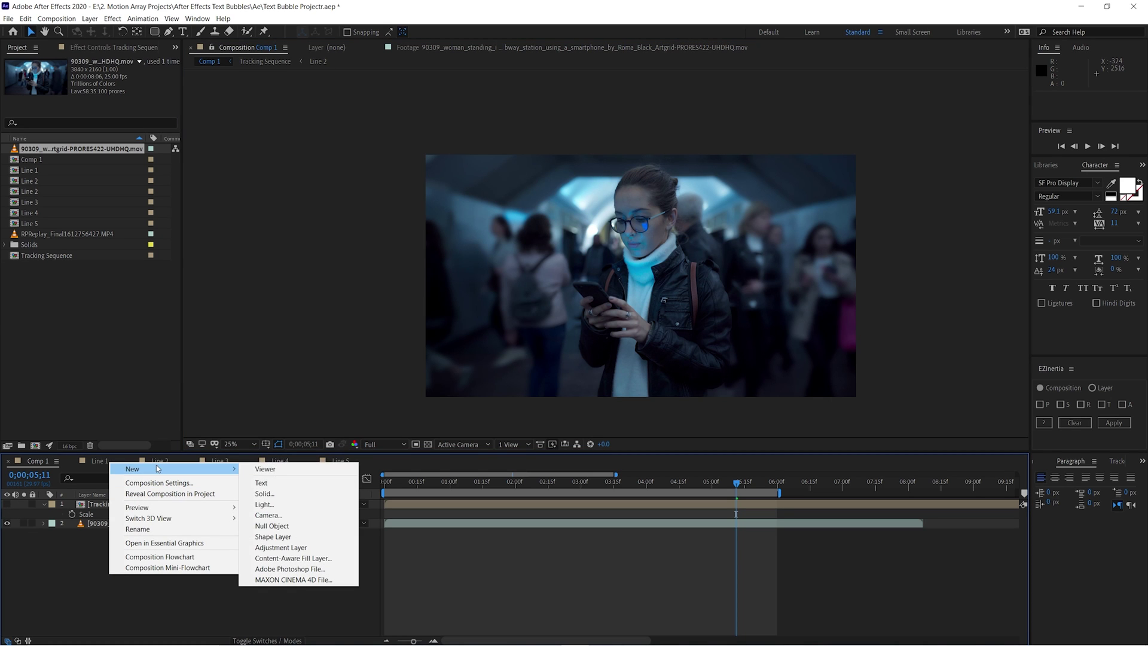
left_click(297, 530)
Start Track Motion on the woman's footage layer and place Track Point 1 on the strap beside her phone
left_click(133, 532)
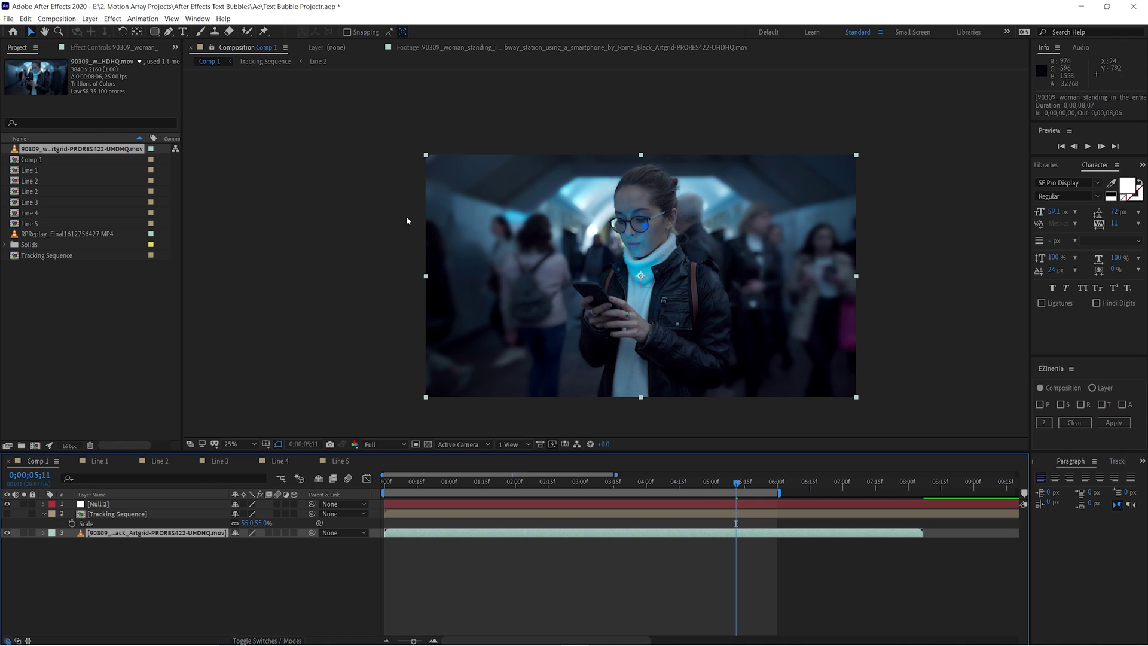
left_click(204, 20)
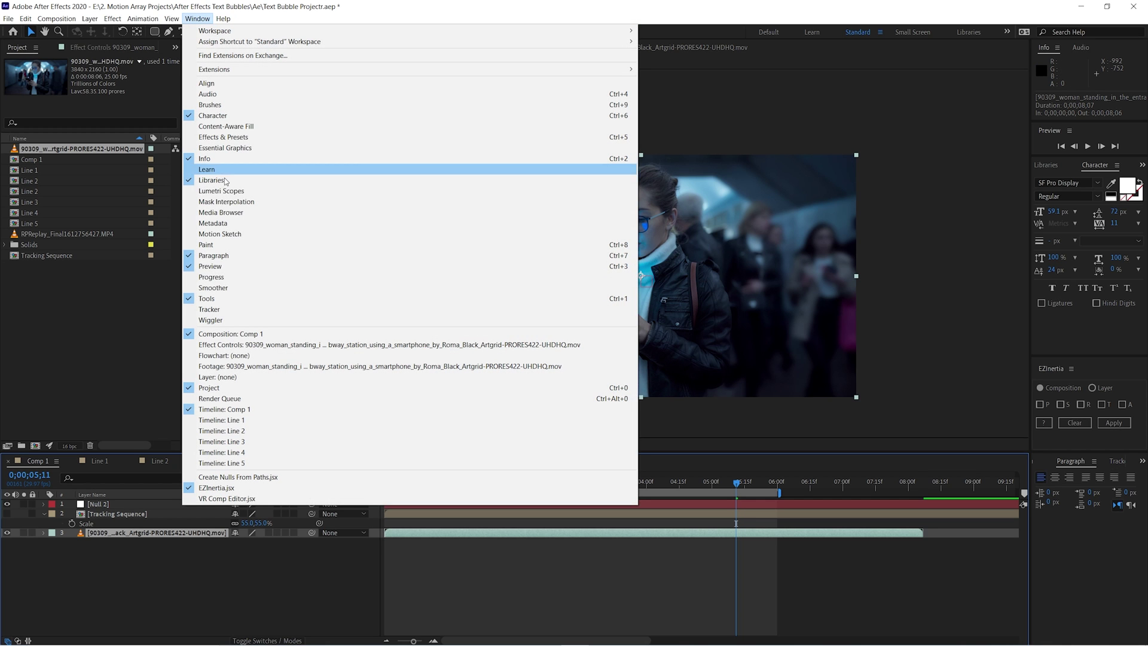
left_click(225, 312)
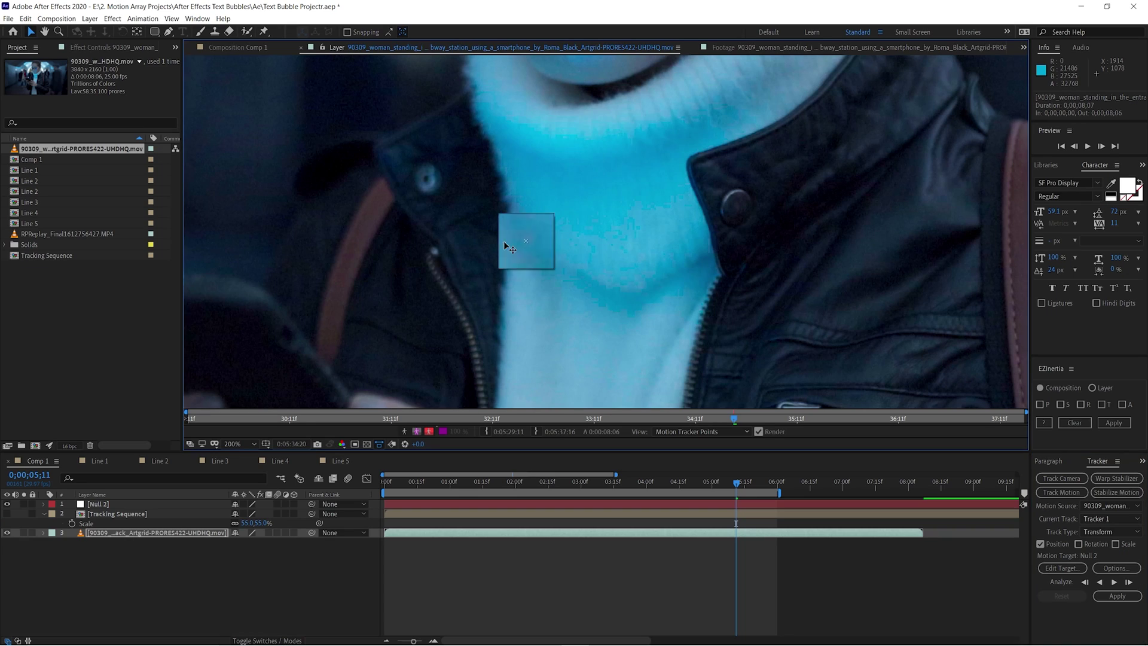
left_click_drag(525, 238, 344, 291)
left_click_drag(286, 263, 656, 131)
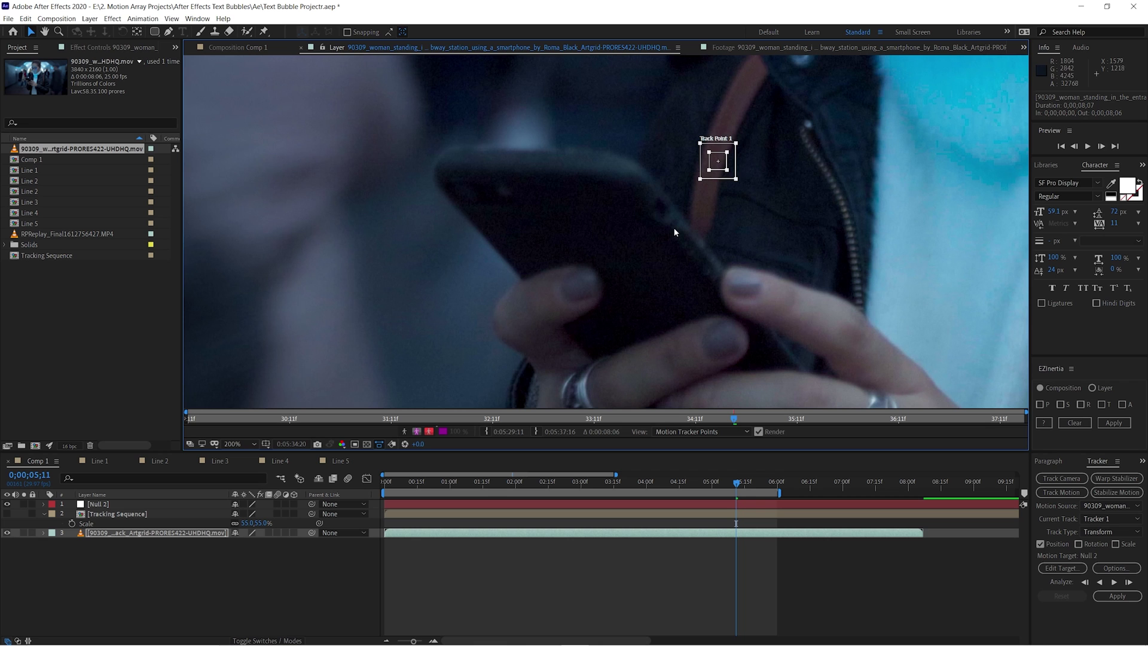
Scrub and play the footage at different magnifications to examine which detail near the phone can be tracked
key("comma")
key("comma")
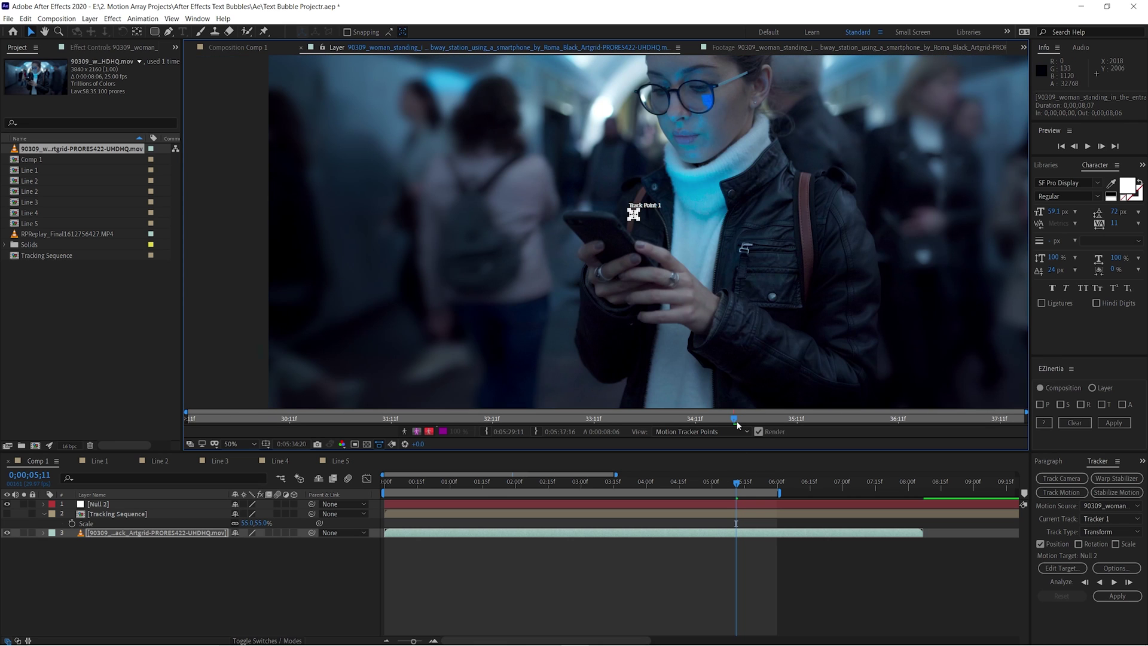
left_click_drag(735, 421, 647, 421)
key("period")
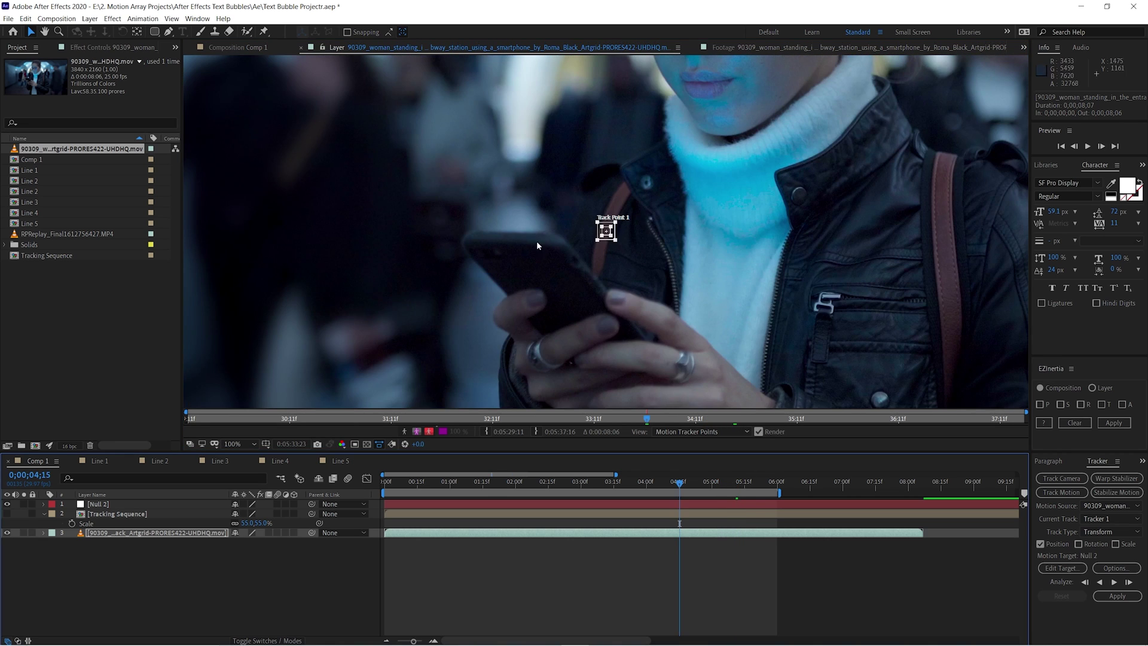
key("period")
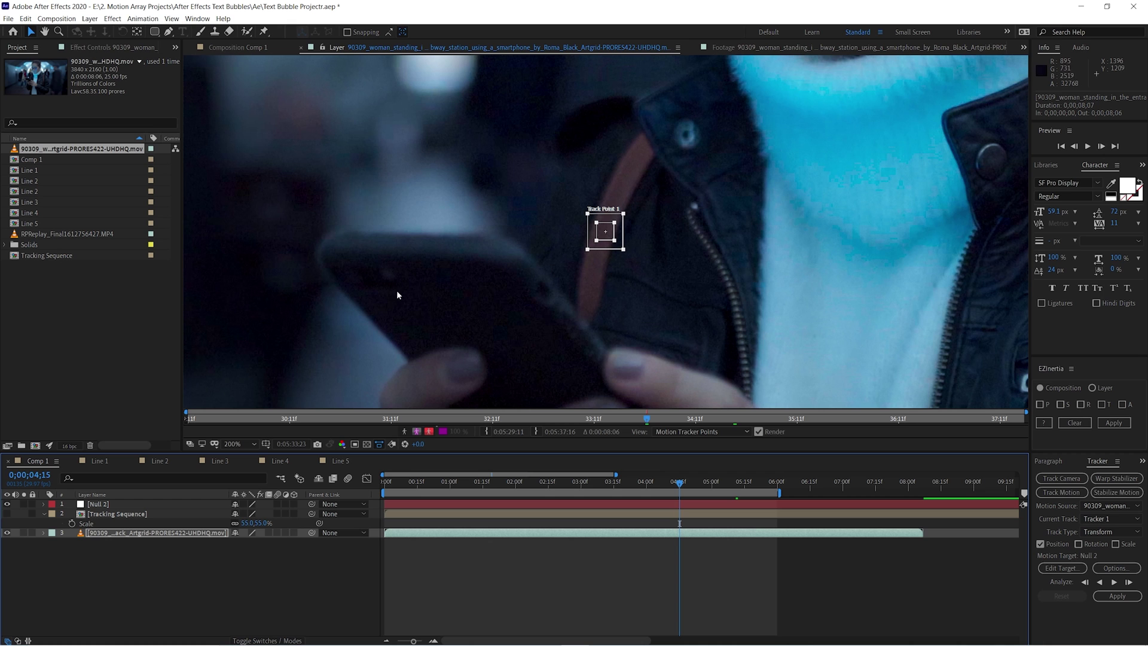
left_click_drag(645, 416, 583, 419)
left_click(585, 498)
key("space")
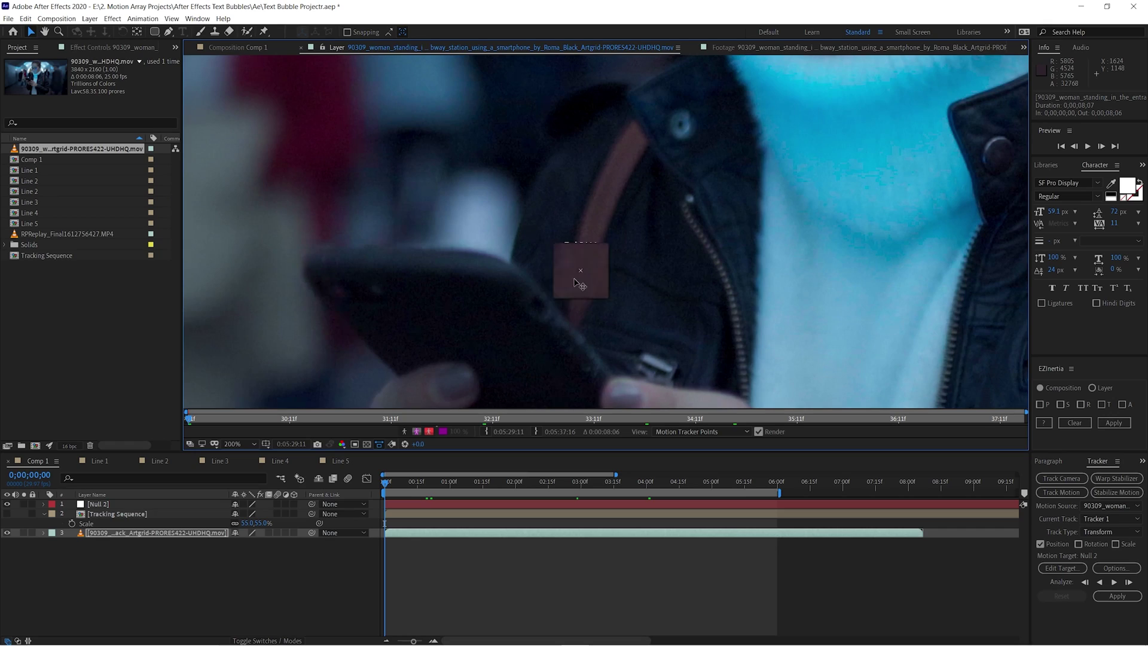
Place Track Point 1 on the fingertip at the phone's edge on the first frame and enlarge its feature and search regions
left_click_drag(539, 351, 461, 263)
scroll(460, 263, "down", 2)
left_click(452, 483)
left_click_drag(452, 483, 385, 483)
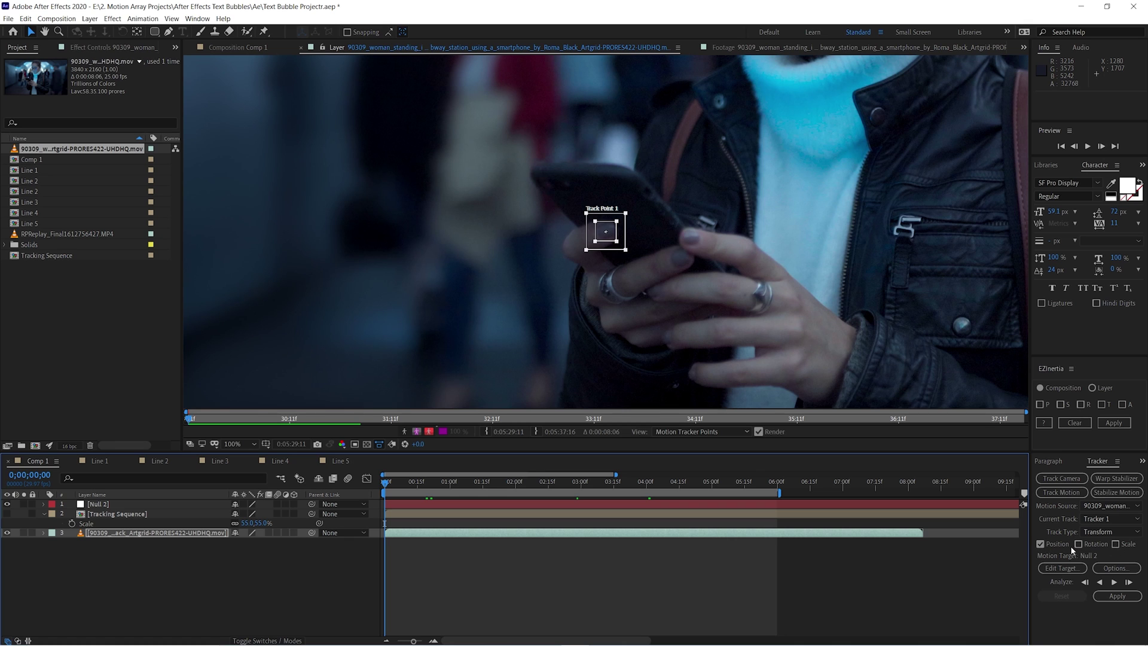
key("comma")
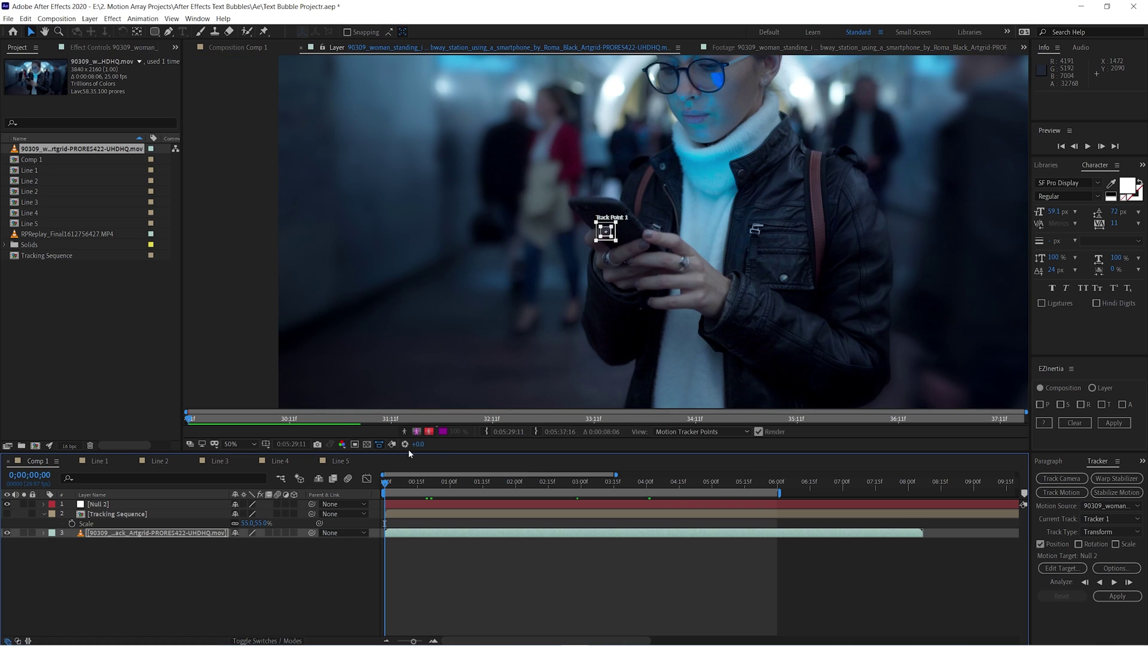
key("space")
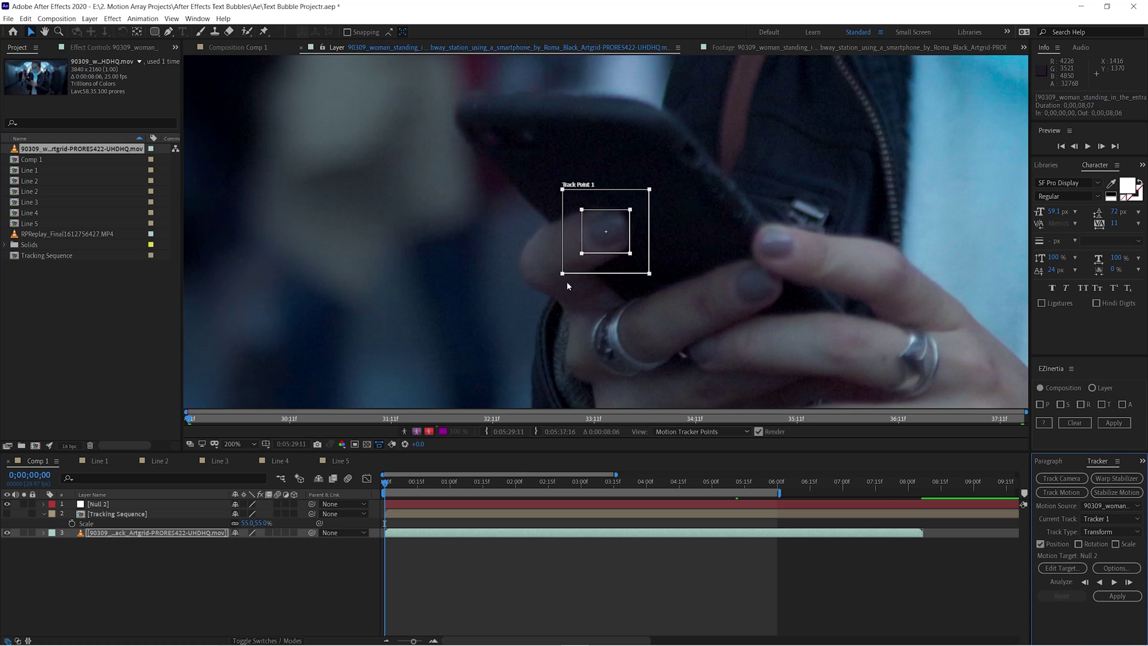
Set Null 2 as the motion target layer for the tracker
left_click(1061, 567)
left_click(593, 317)
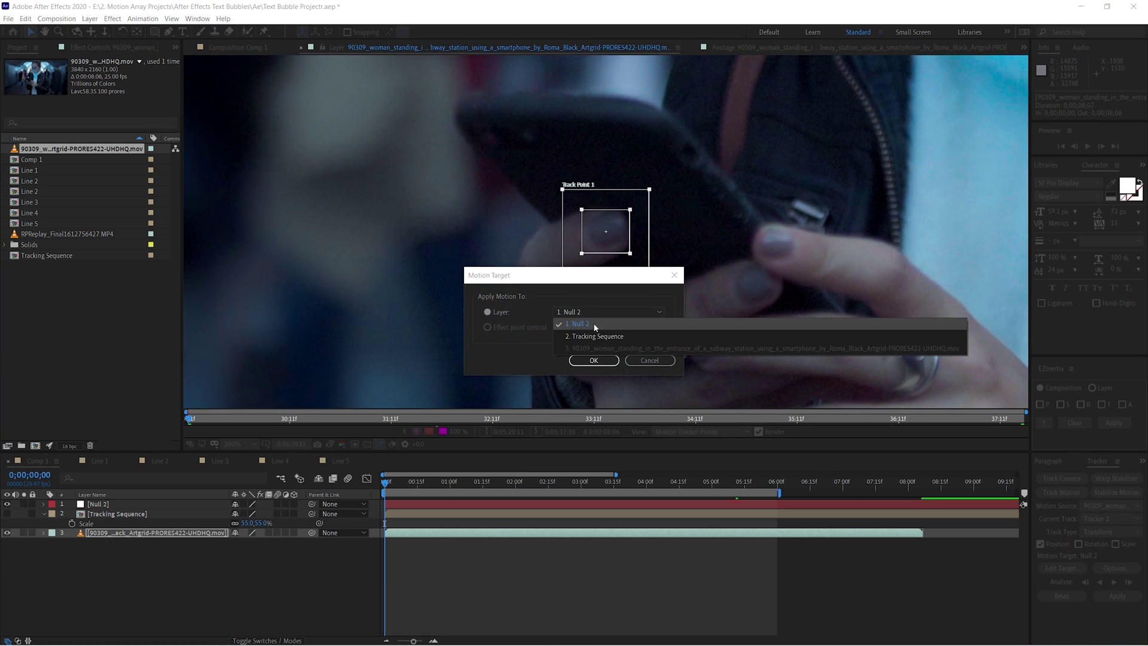
left_click(584, 327)
left_click(594, 360)
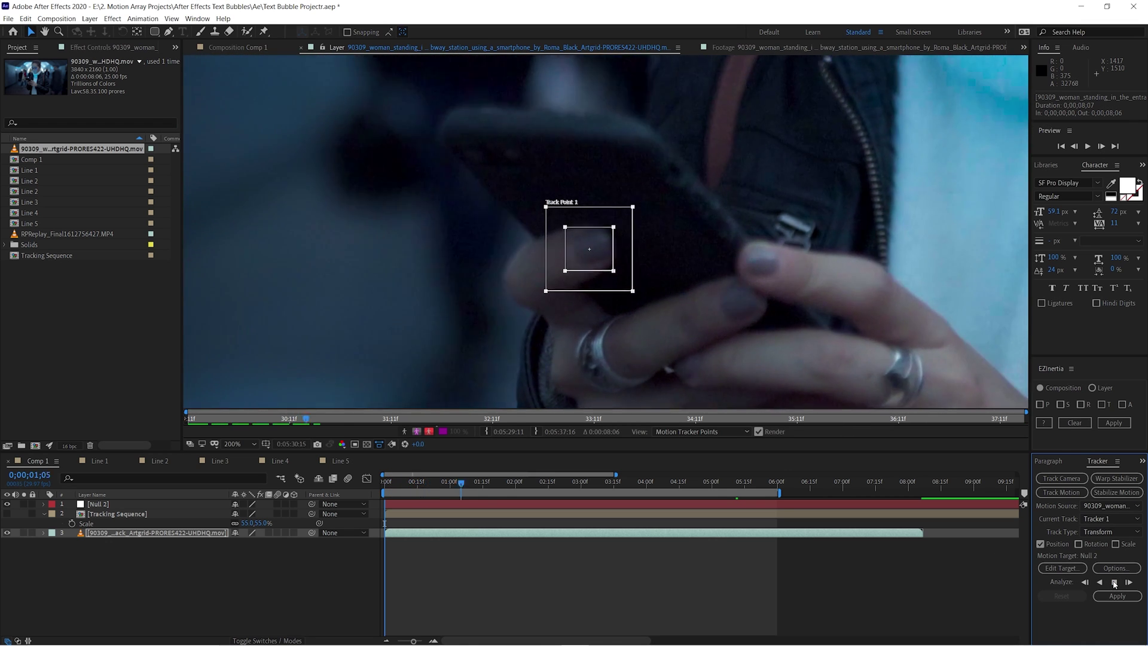
Analyze the track forward through the clip, apply it to Null 2 in X and Y, and scrub the composition to check it
left_click(1114, 582)
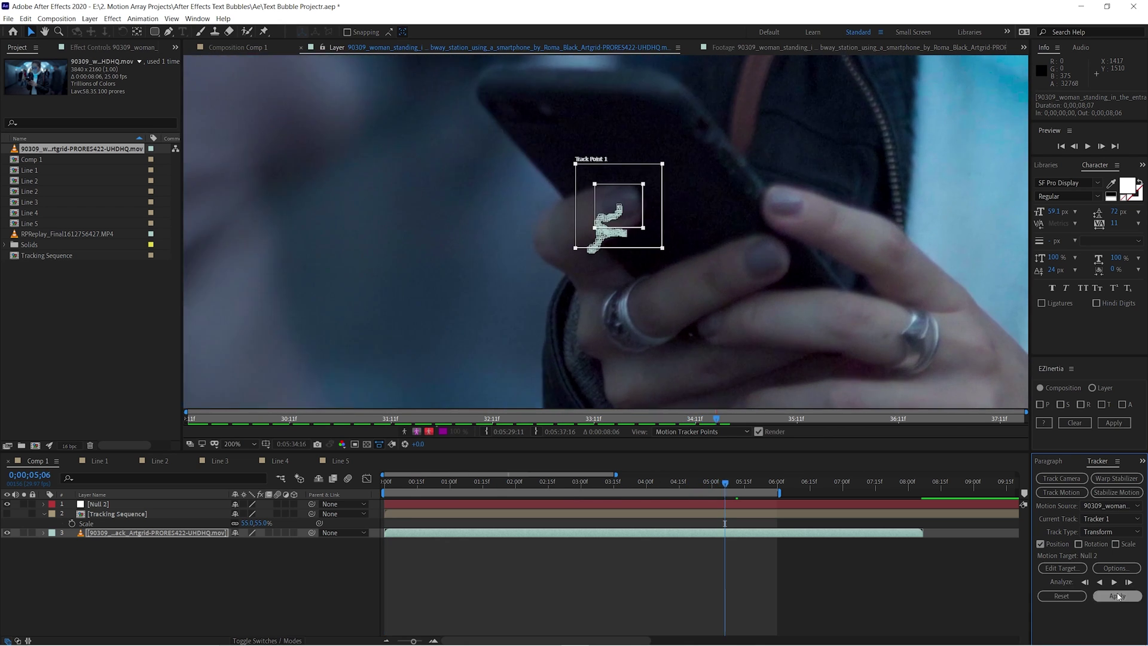
scroll(698, 299, "down", 4)
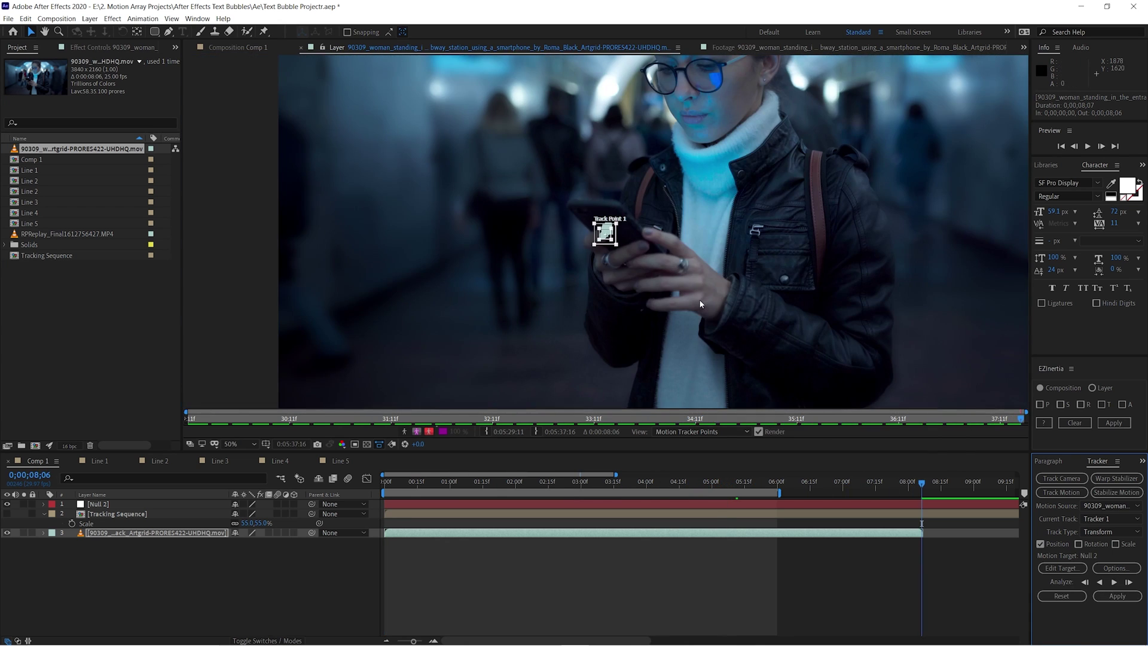
left_click(1127, 598)
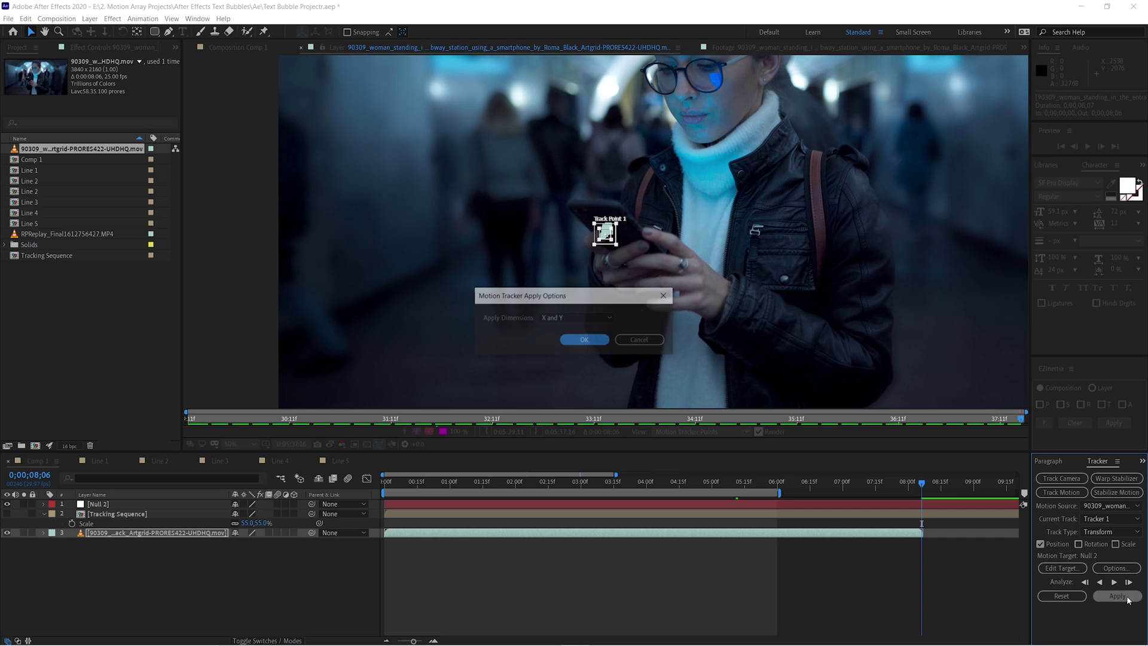
left_click(575, 339)
left_click_drag(386, 483, 722, 475)
key("comma")
key("comma")
key("comma")
key("comma")
key("Home")
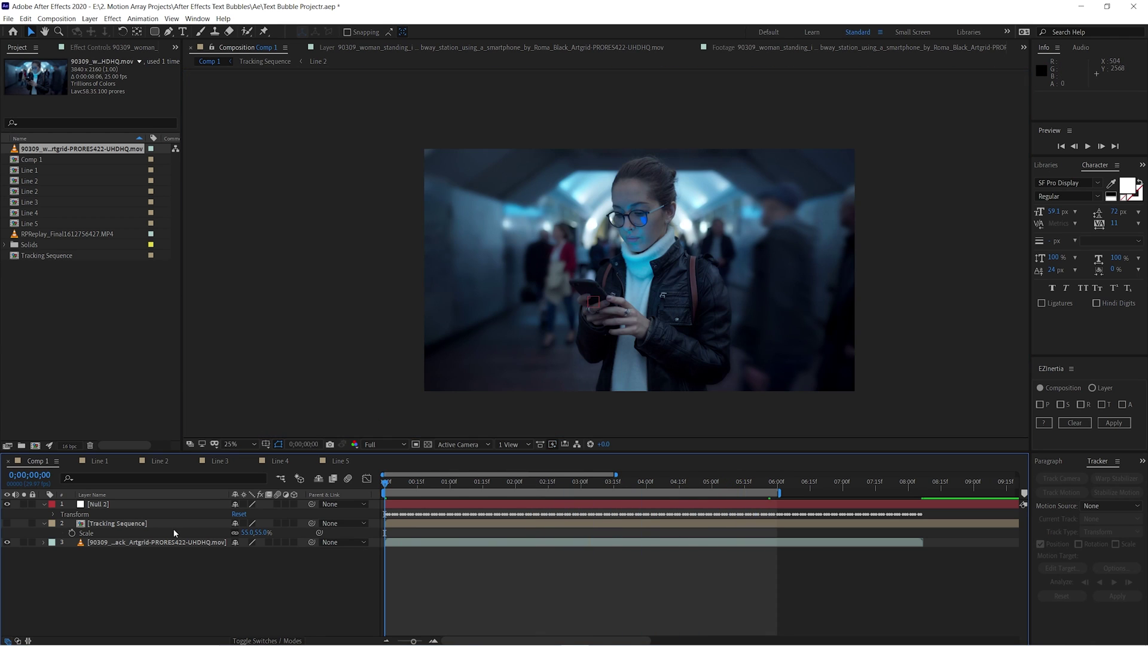
Make the Tracking Sequence layer visible again and parent it to Null 2
left_click(7, 524)
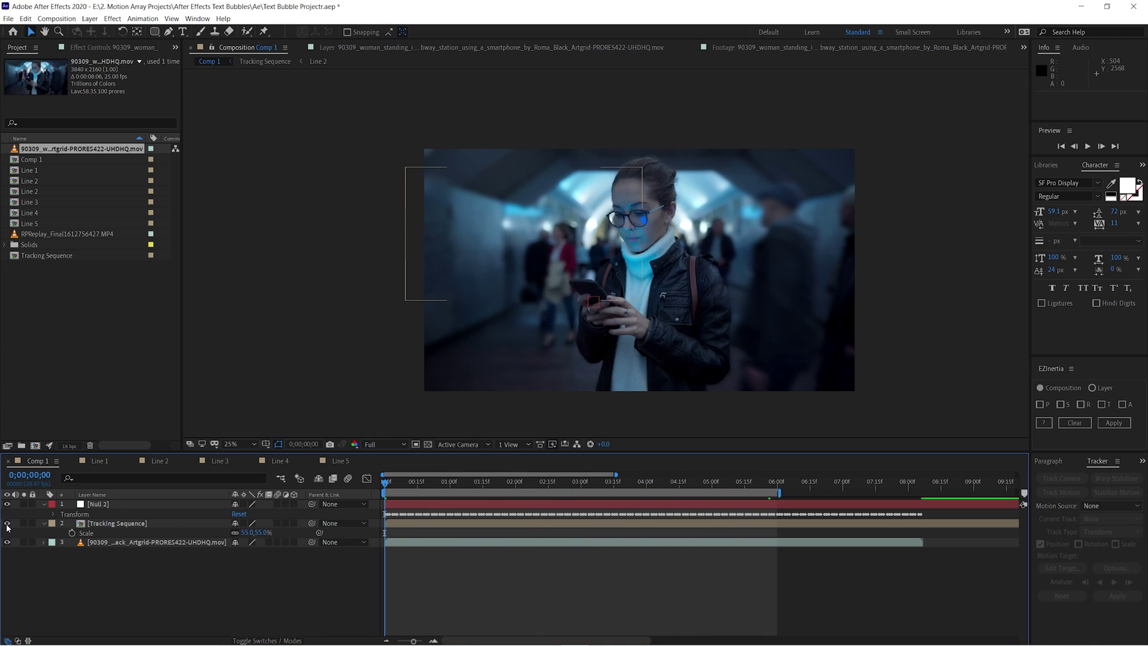
left_click_drag(586, 482, 344, 501)
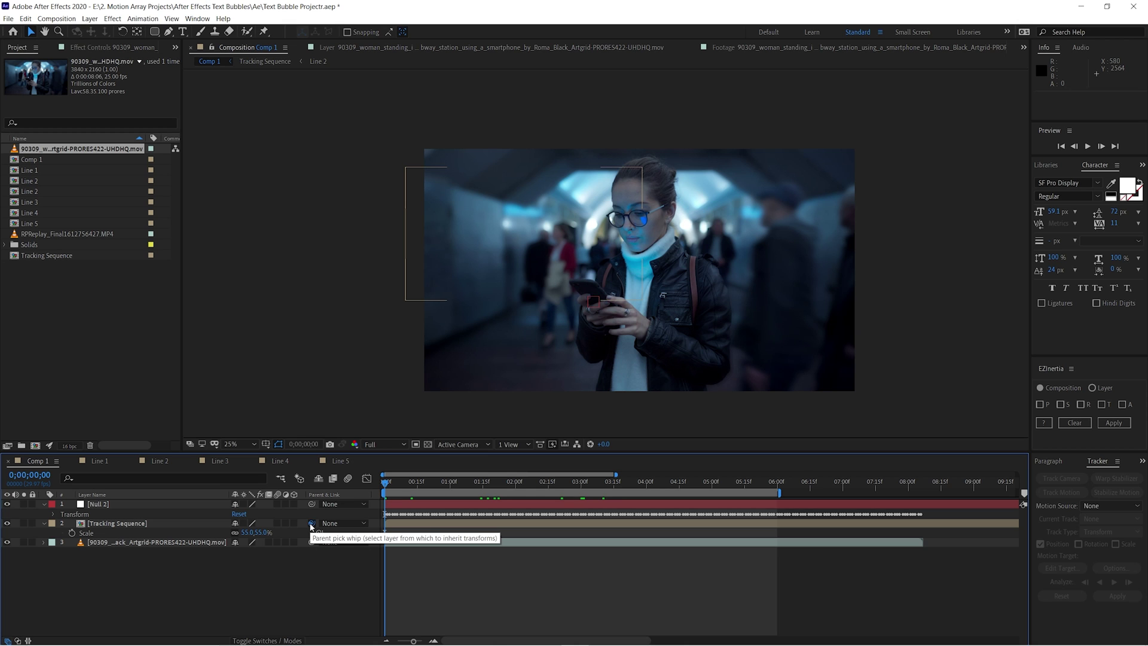
left_click_drag(159, 513, 100, 508)
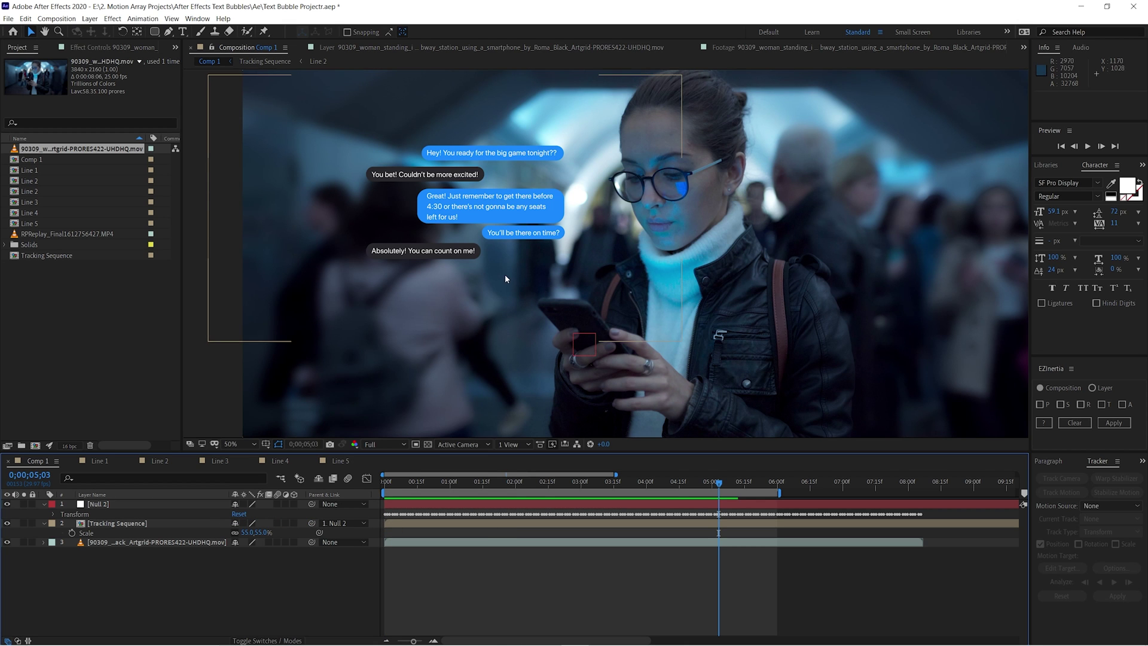
Hide the footage layer and scrub the timeline to inspect how the text bubbles follow the tracked null
left_click(7, 542)
left_click_drag(719, 484, 713, 462)
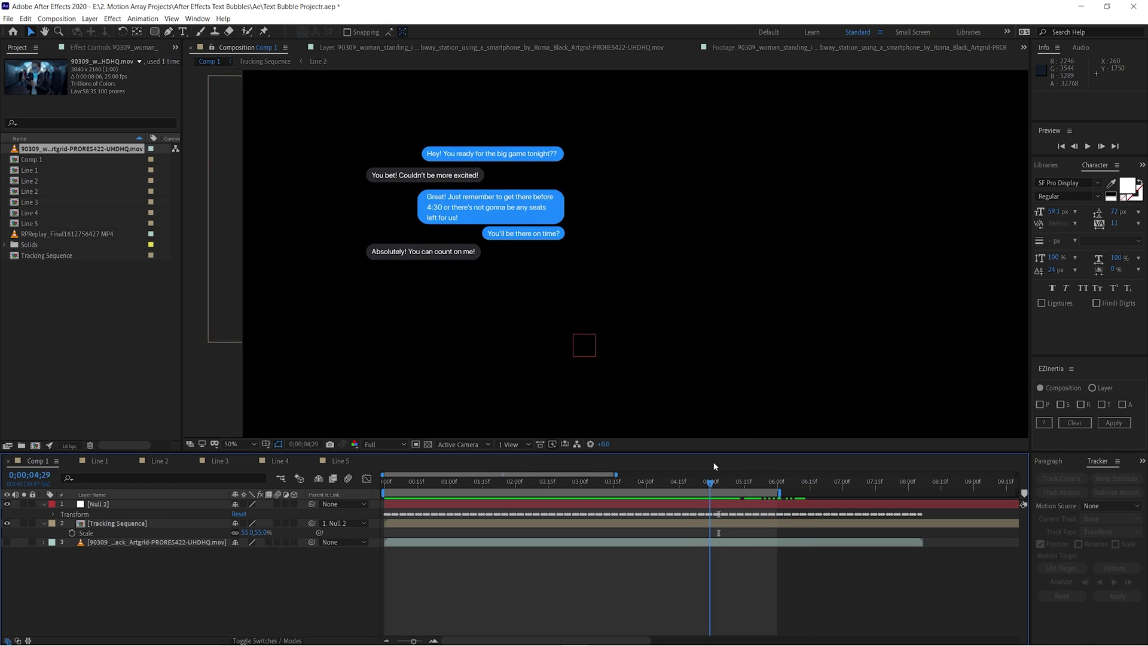